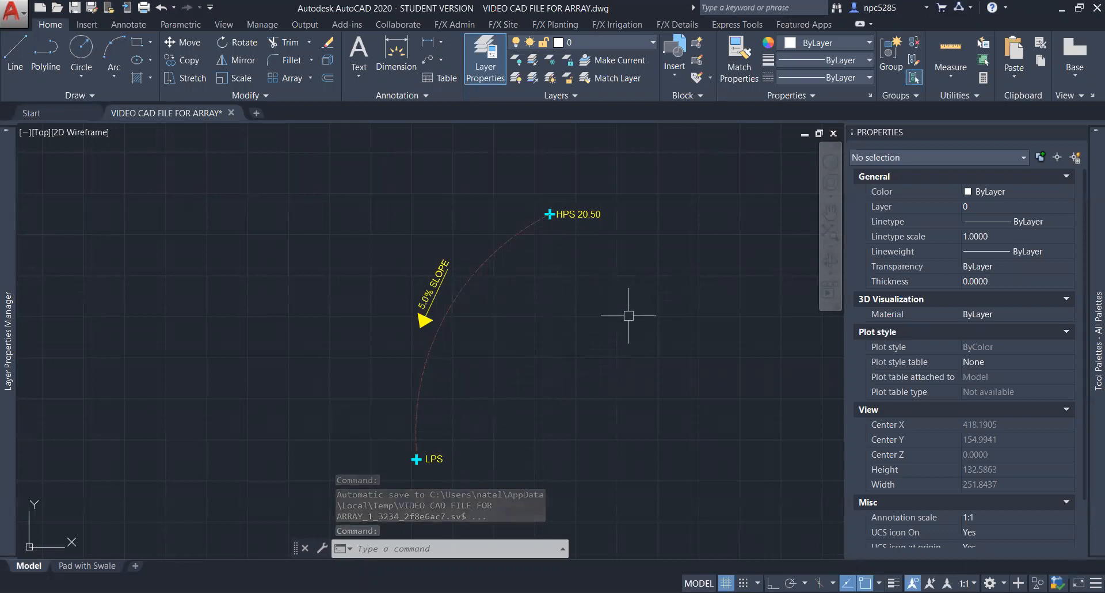
Step: Highlight the curved centerline polyline between the HPS 20.50 and LPS spots to examine its extent
mouse_move(636, 323)
middle_mouse_down()
mouse_move(558, 324)
mouse_move(542, 338)
middle_mouse_up()
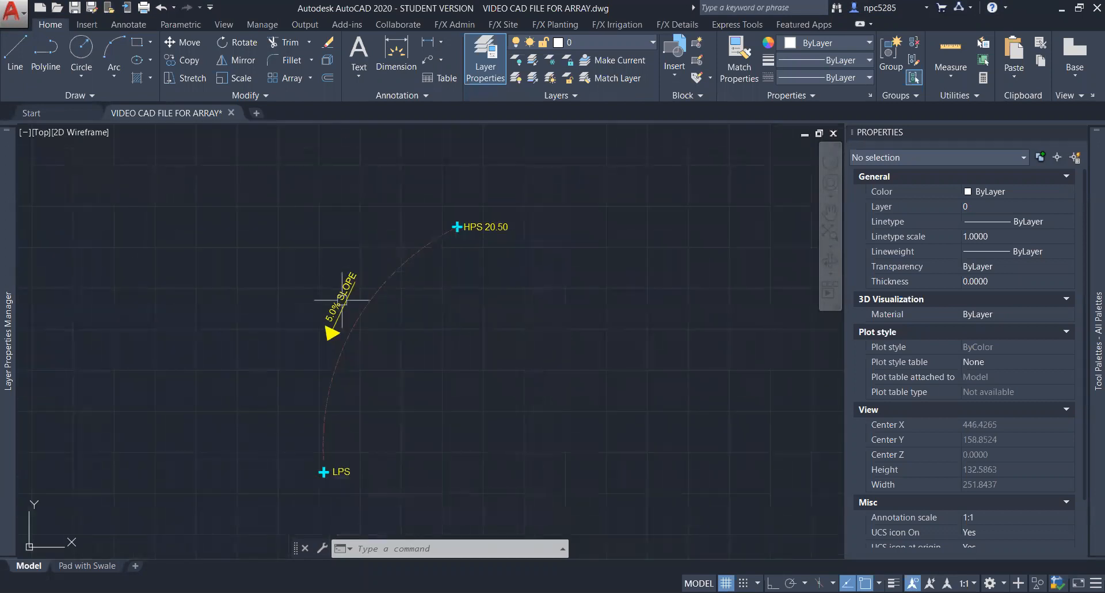
left_click(424, 247)
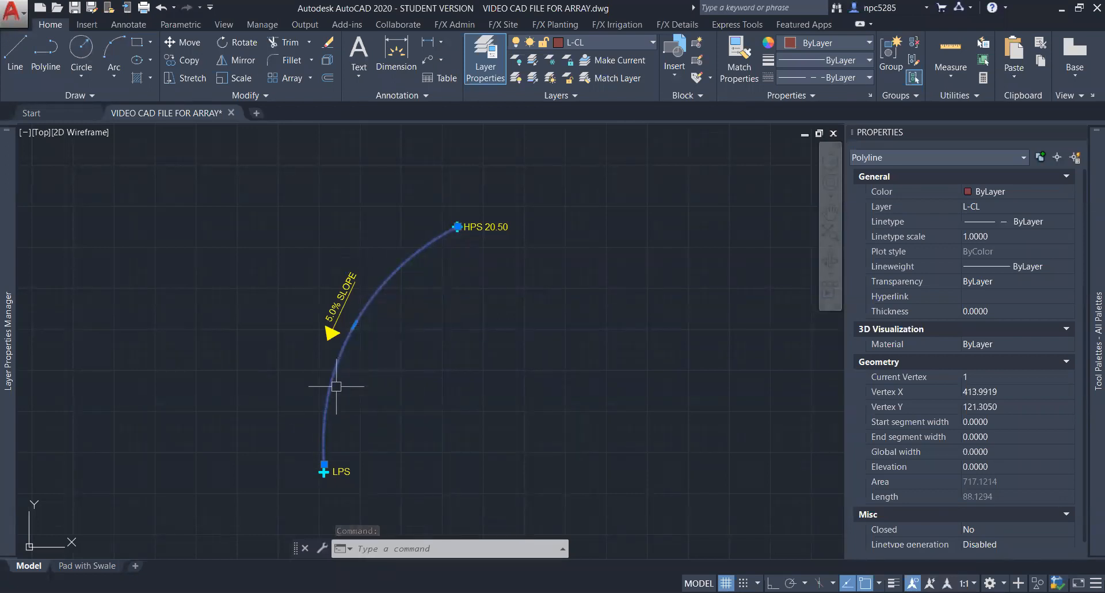
key("Escape")
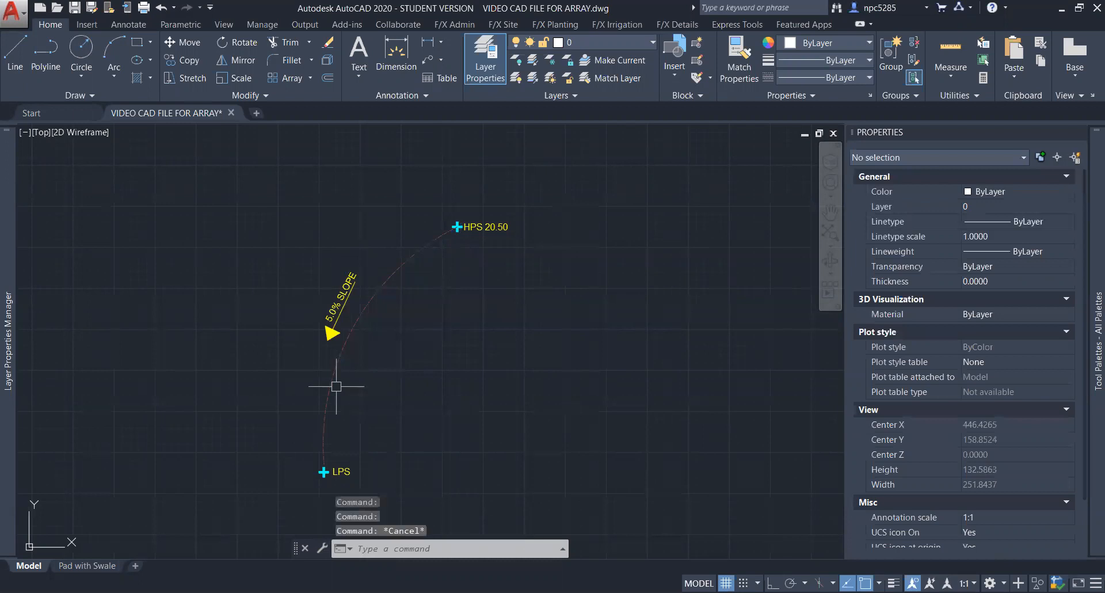
key("space")
key("space")
key("Escape")
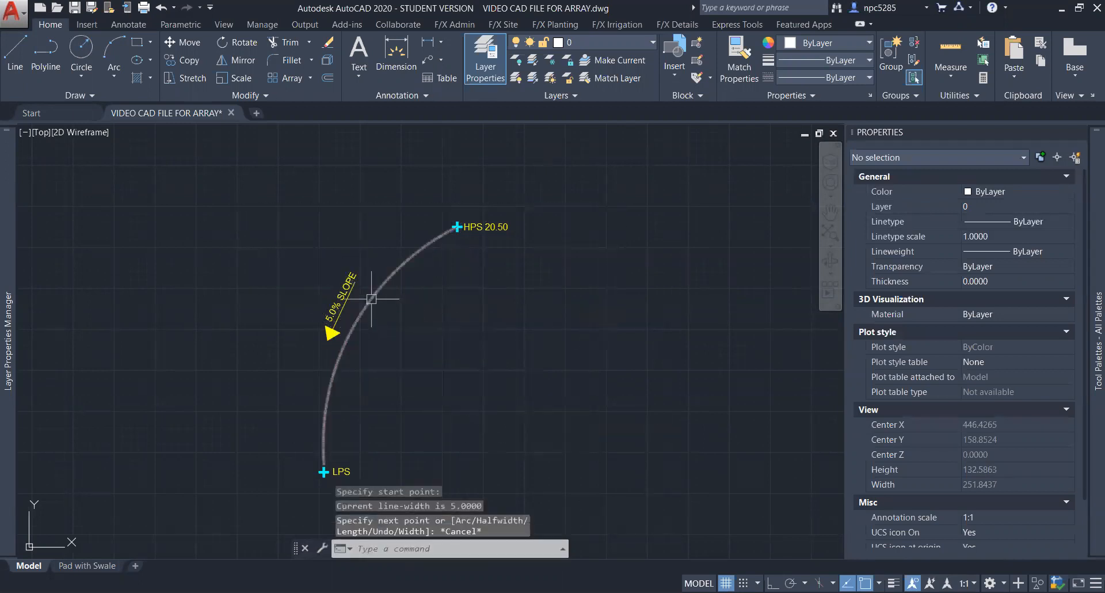
Step: Draw a zero-width straight polyline about 102 units long, sloping down across the upper part of the curved centerline
key("space")
key("space")
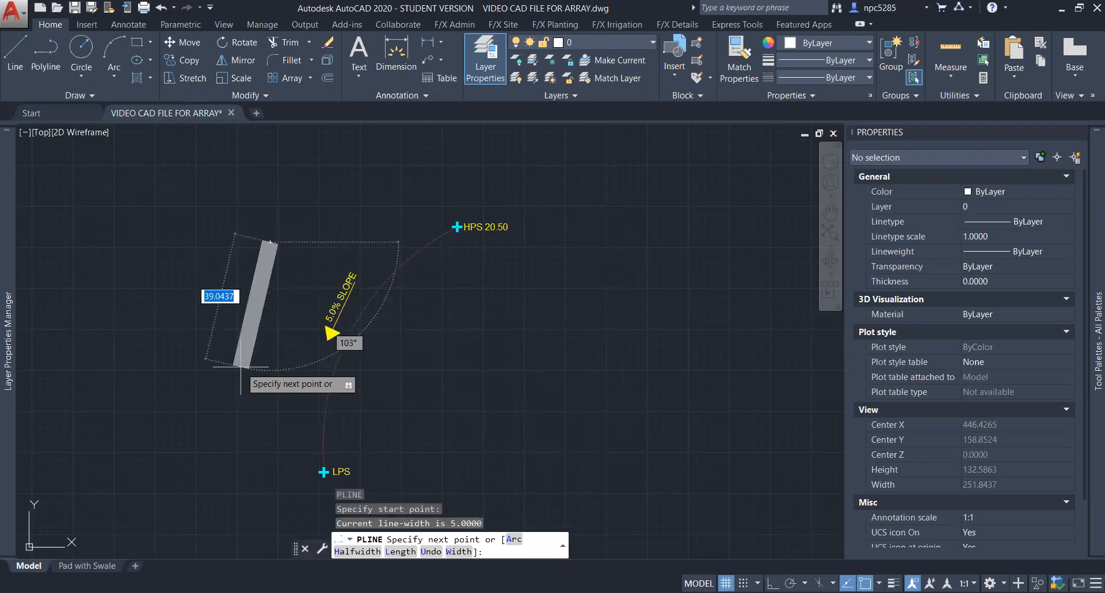
type("w")
key("space")
type("0")
key("space")
type("0")
key("space")
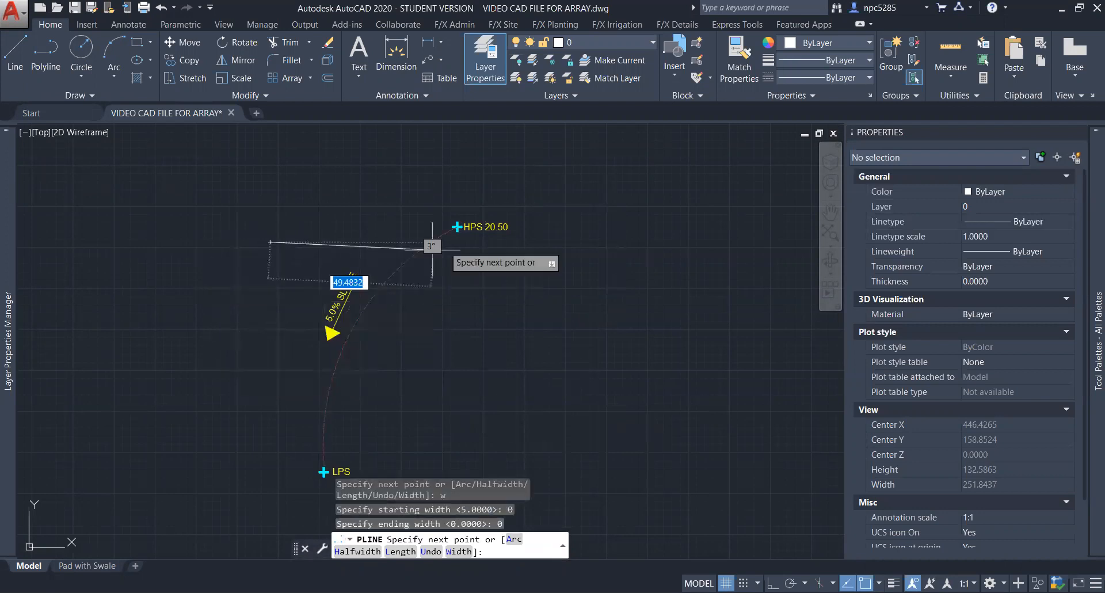
left_click(595, 320)
key("Escape")
Step: Copy the sloping polyline three times: above HPS, across the lower part of the curve, and below LPS
left_click(518, 270)
left_click(480, 374)
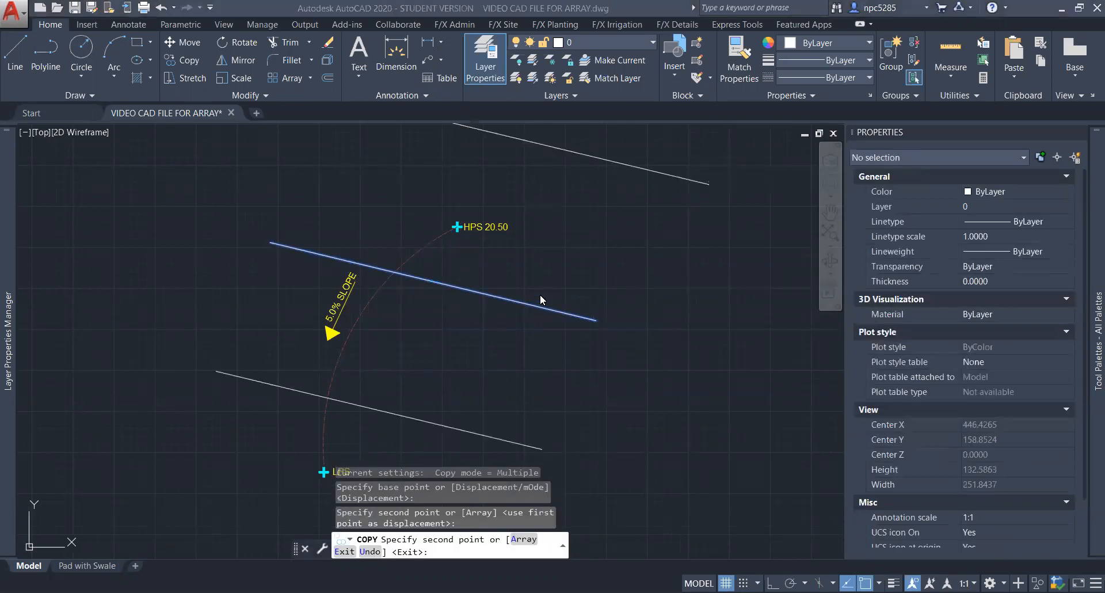
left_click(608, 216)
left_click(705, 166)
middle_click_drag(611, 417, 624, 262)
key("Escape")
scroll(633, 351, "down", 4)
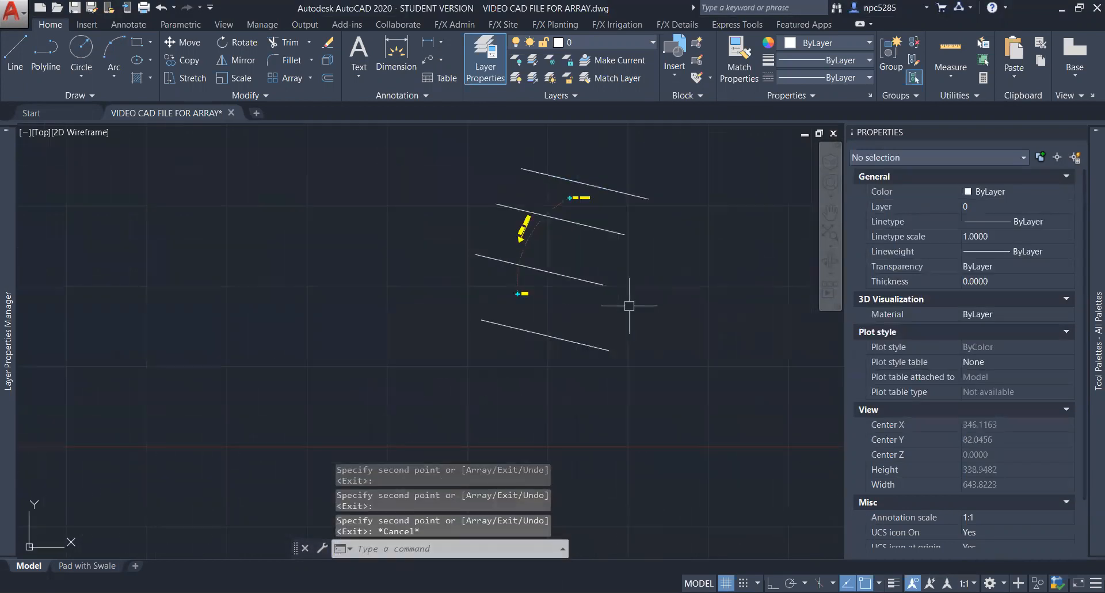
Step: Put the four sloping polylines on the L-GRADE-EXIST1 layer
left_click(672, 228)
left_click(586, 453)
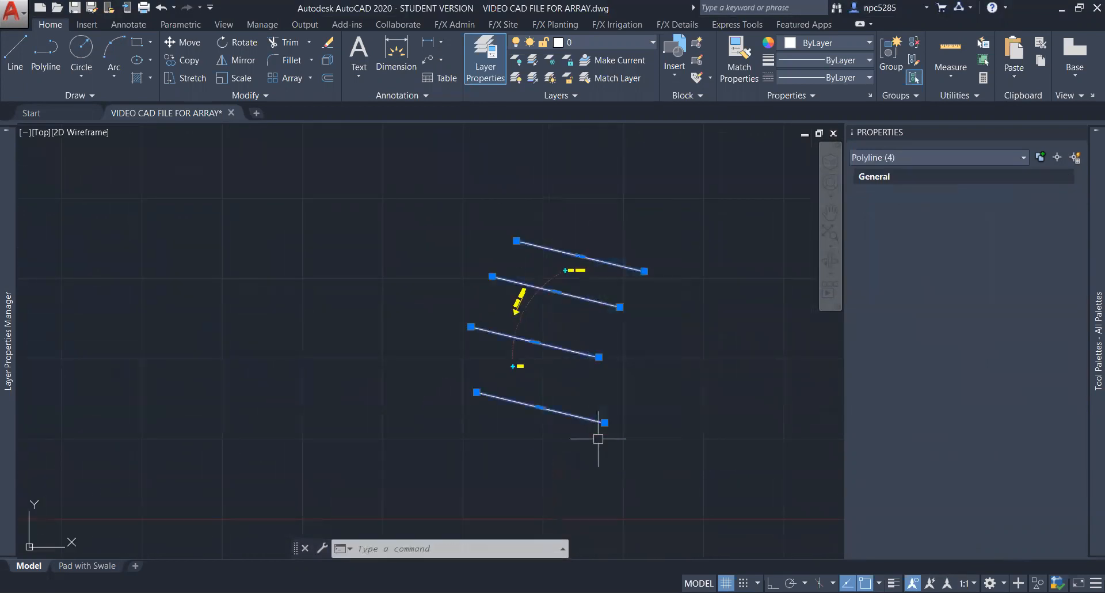
left_click(645, 43)
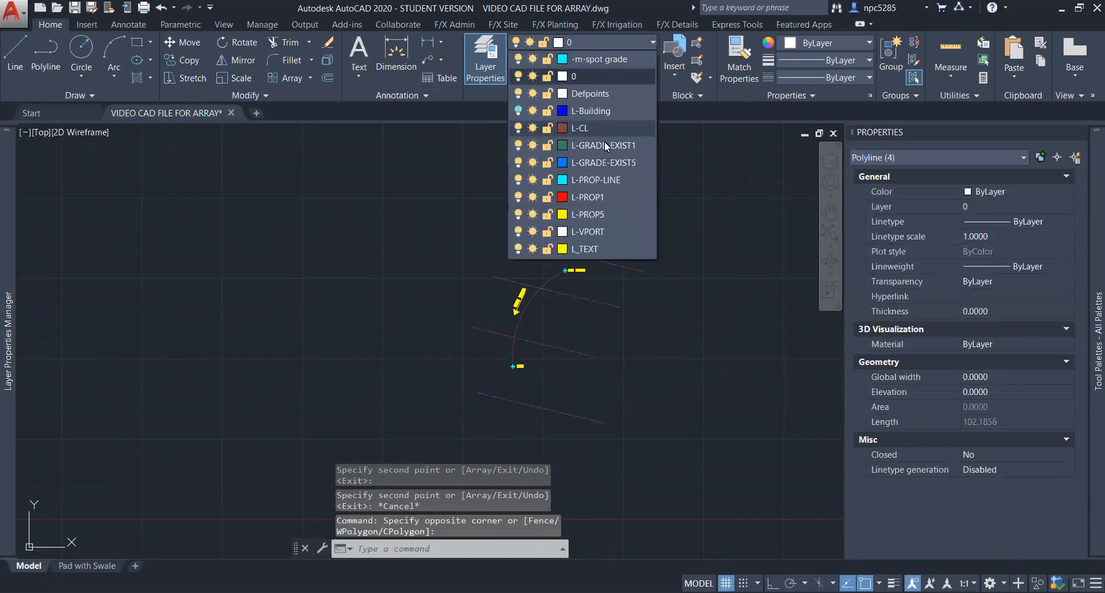
left_click(609, 143)
scroll(585, 333, "up", 4)
key("Escape")
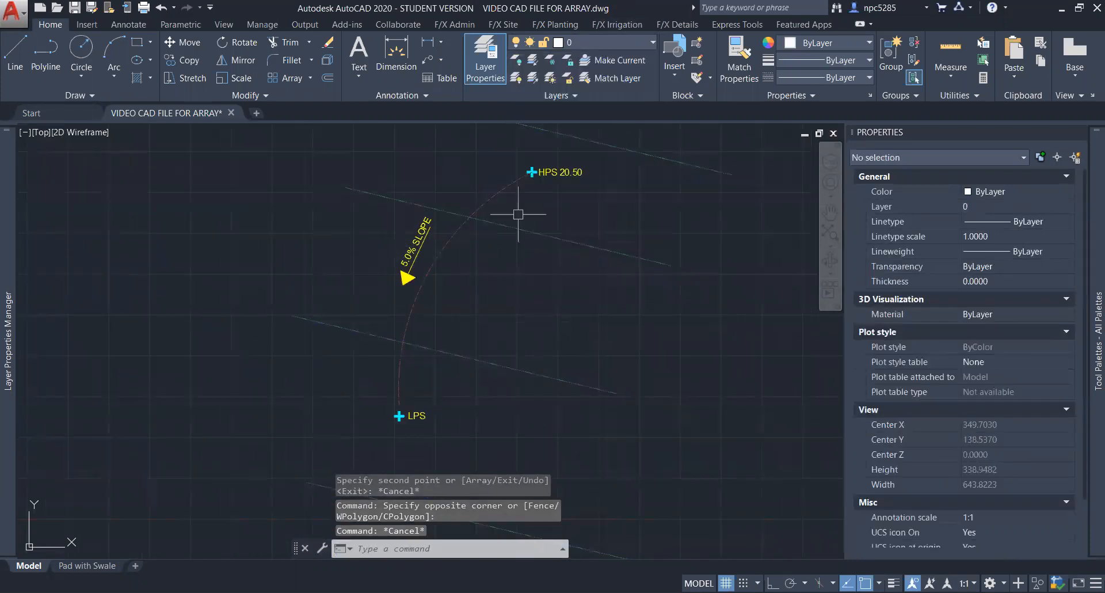
Step: Highlight the LPS and HPS 20.50 labels to examine the low and high points of the centerline
left_click(581, 150)
left_click(551, 196)
key("Escape")
left_click(410, 416)
left_click(532, 170)
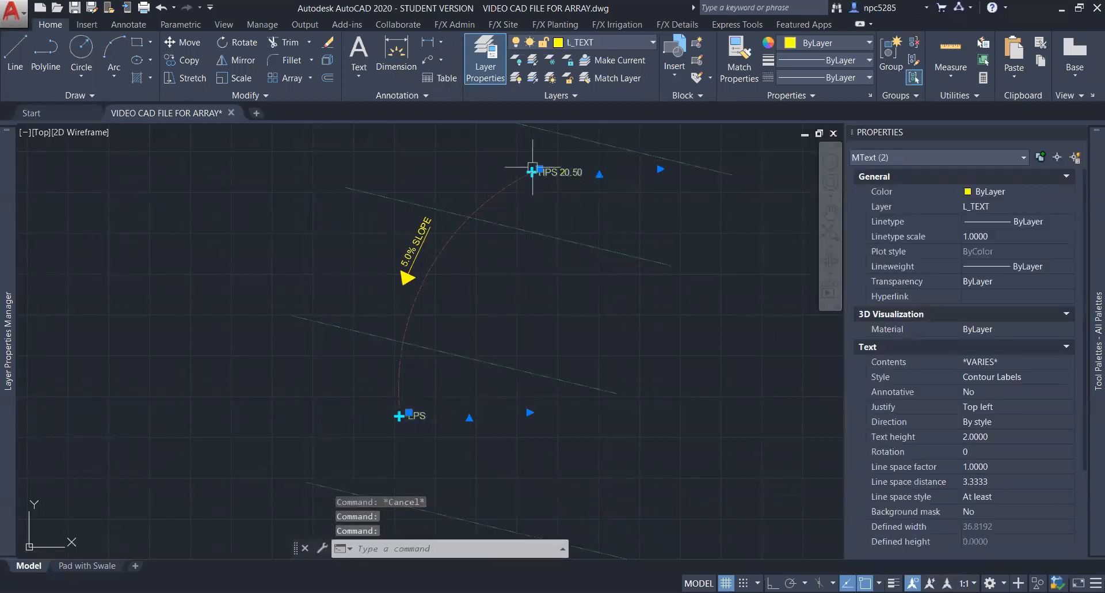
key("Escape")
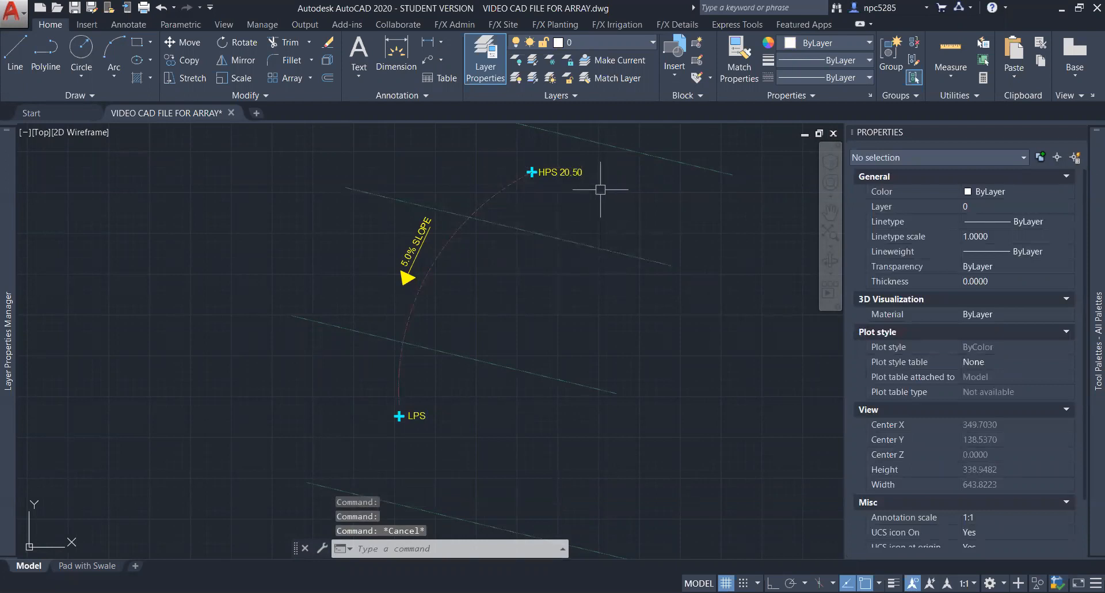
middle_click_drag(620, 290, 620, 375)
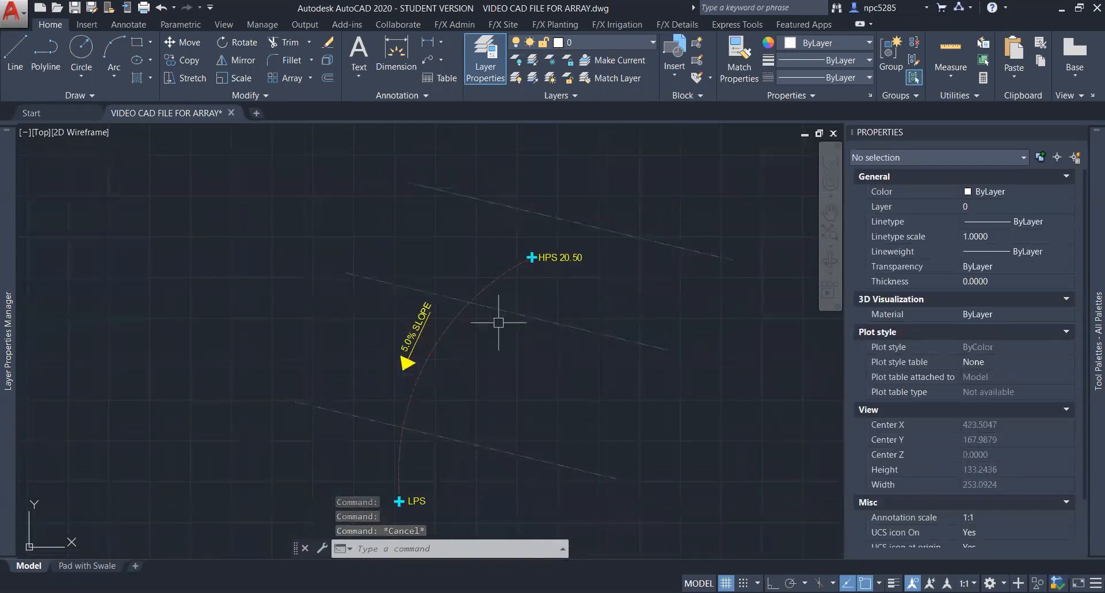
middle_click_drag(525, 425, 514, 388)
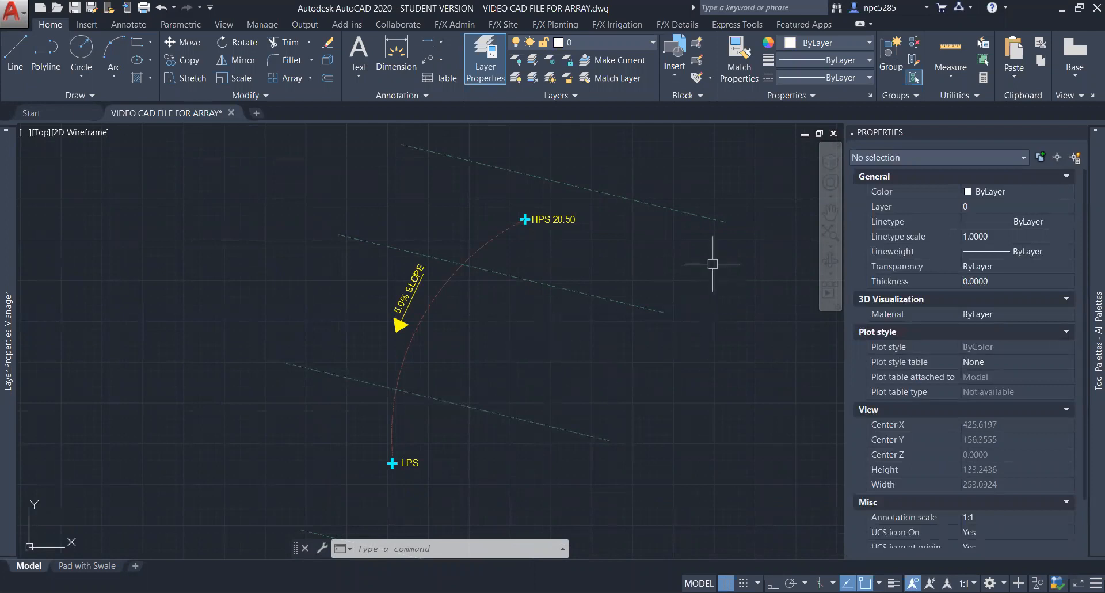
left_click(748, 202)
type("pl")
scroll(478, 235, "up", 2)
key("Return")
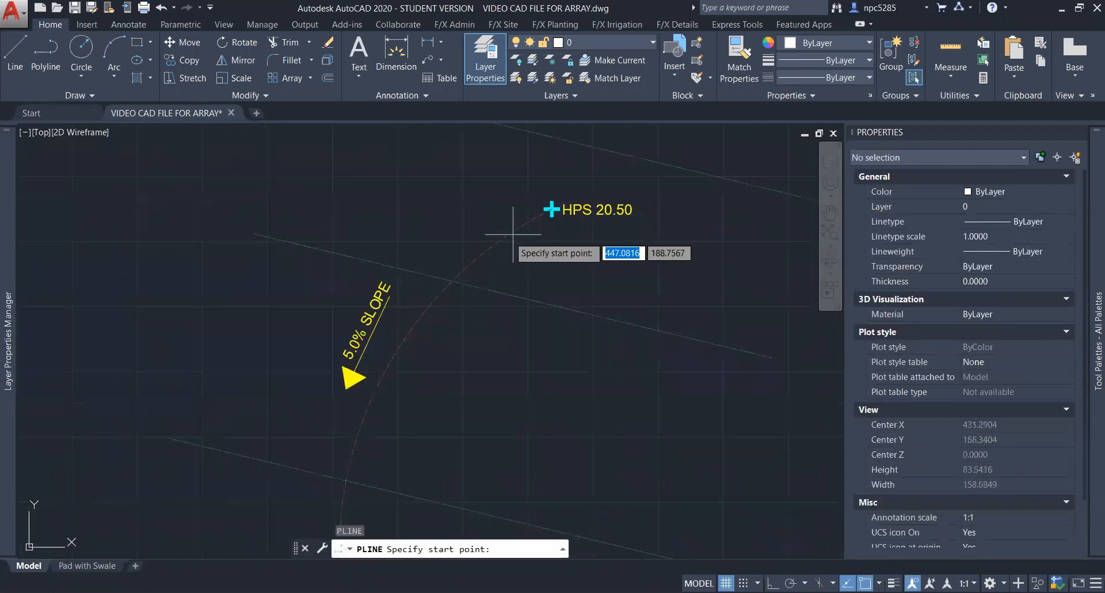
left_click(460, 268)
scroll(401, 316, "down", 2)
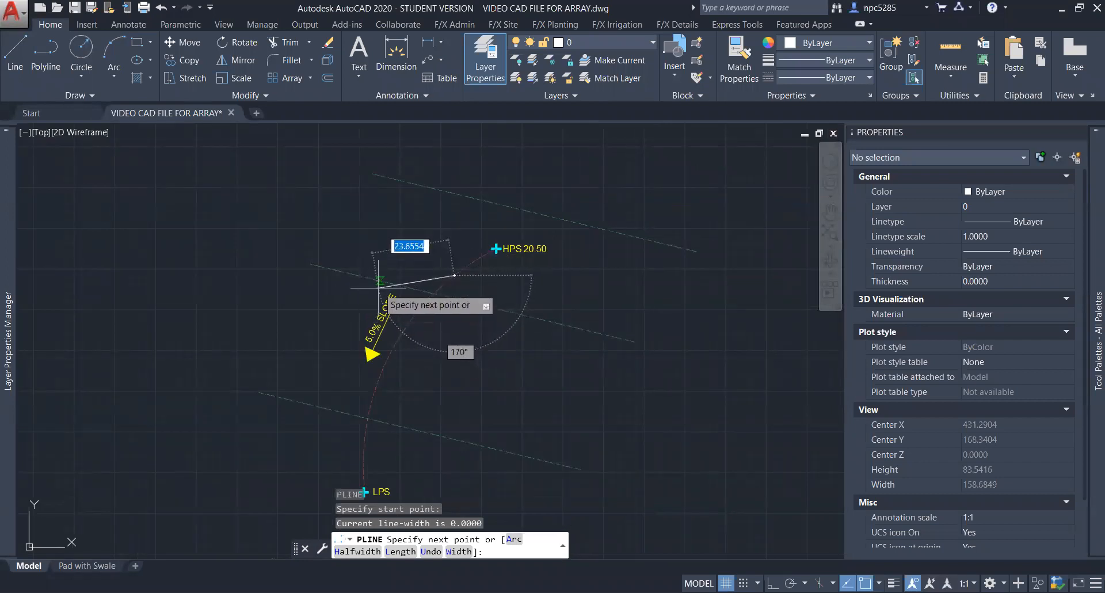
middle_click_drag(378, 285, 403, 246)
key("Escape")
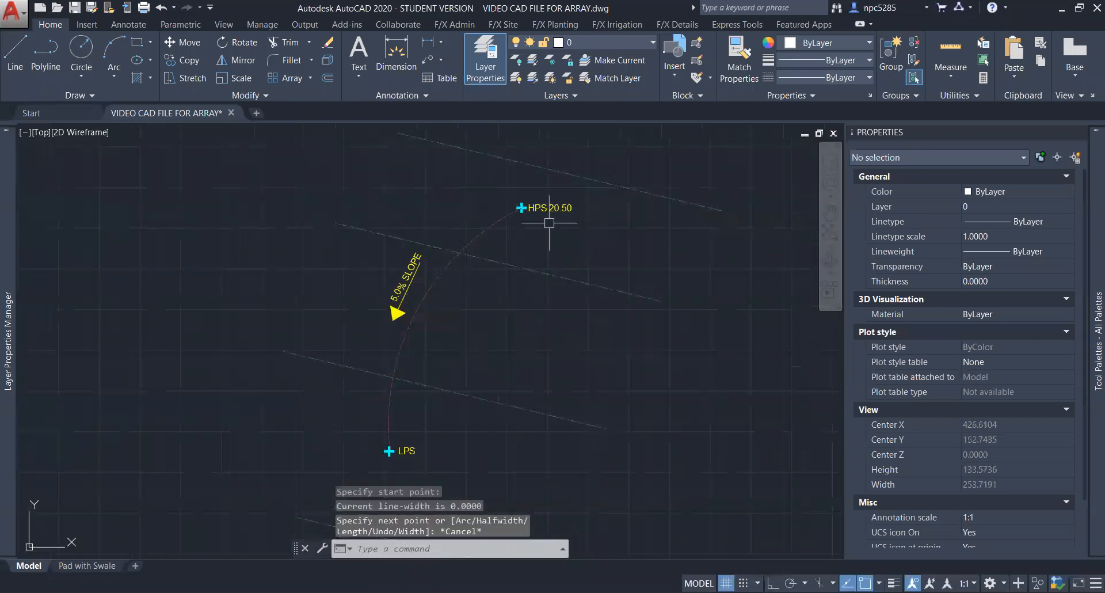
Step: Draw a diagonal polyline about 12 units long from the HPS spot marker toward the upper left
scroll(548, 222, "up", 2)
key("Return")
left_click(506, 195)
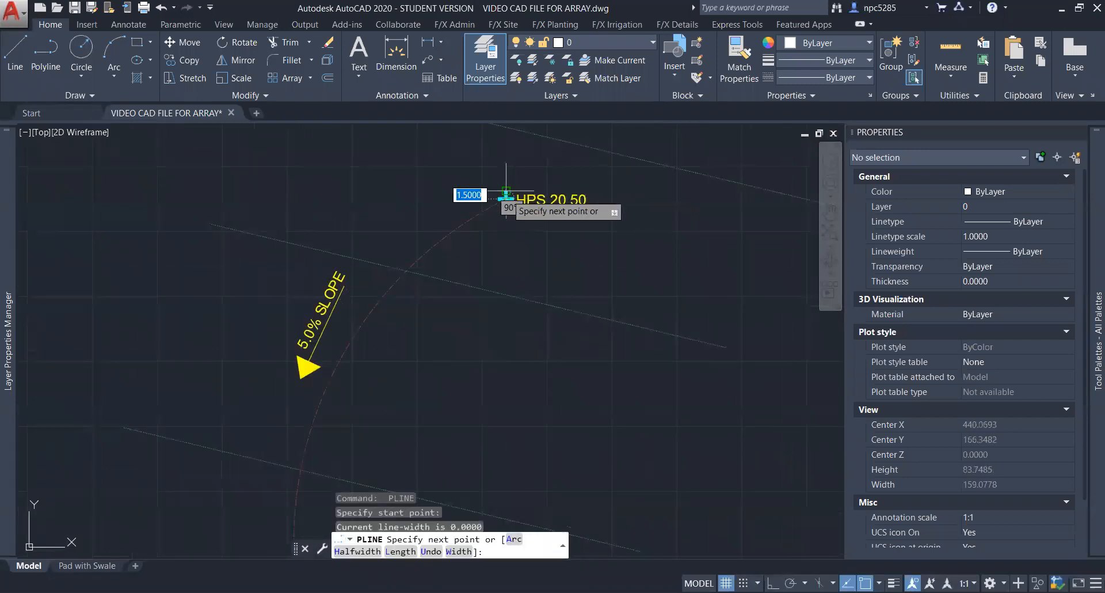
left_click(461, 155)
key("Escape")
Step: Move the short diagonal polyline by its midpoint so that it is centered on the HPS spot marker
left_click(477, 182)
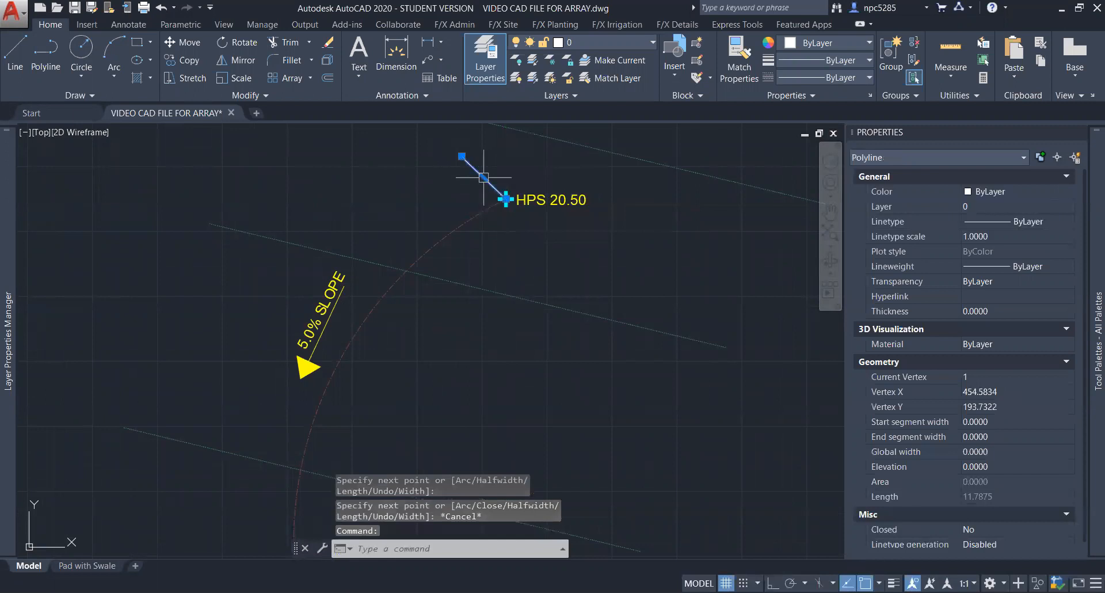
left_click(484, 177)
scroll(501, 203, "up", 3)
left_click(520, 185)
scroll(518, 286, "down", 3)
scroll(517, 286, "up", 3)
key("Escape")
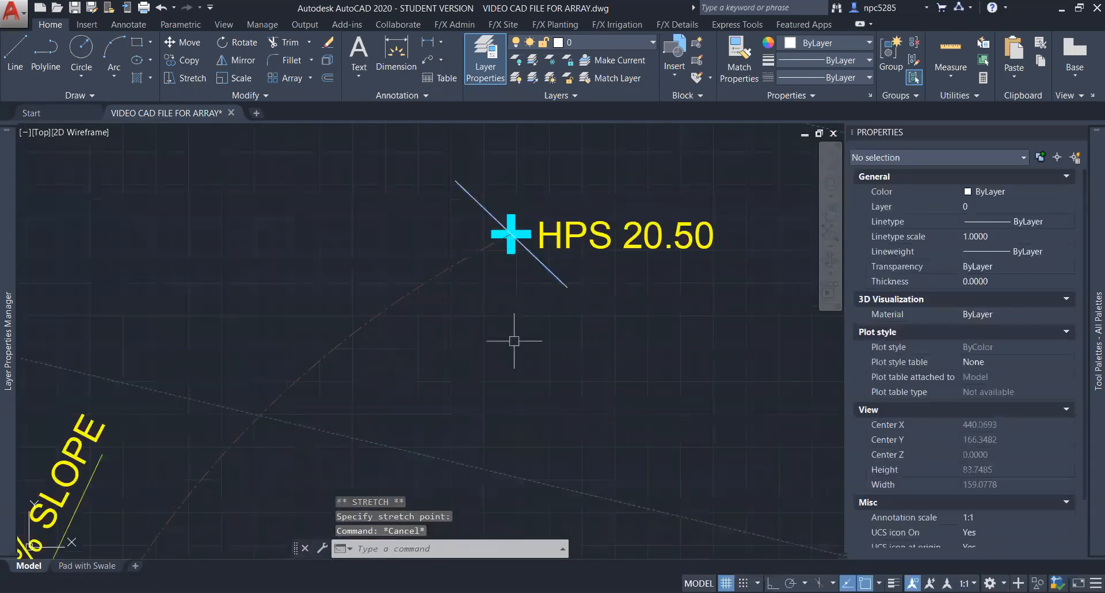
Step: Draw a V-shaped polyline near LPS with its apex on the centerline pointing uphill
scroll(514, 341, "down", 4)
middle_click_drag(471, 357, 466, 285)
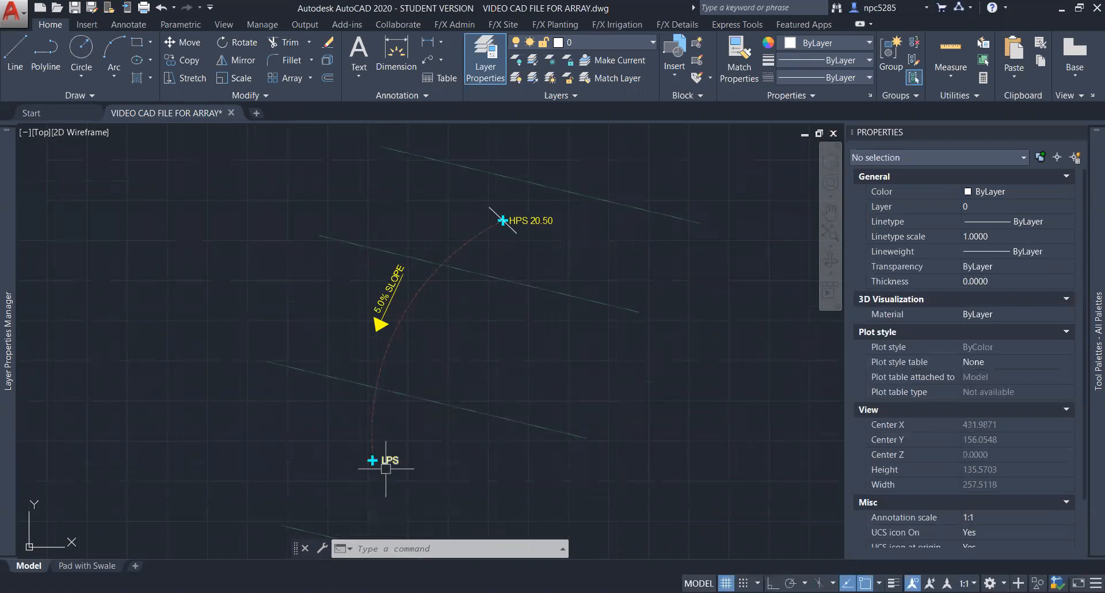
type("pl")
key("space")
left_click(342, 426)
left_click(381, 370)
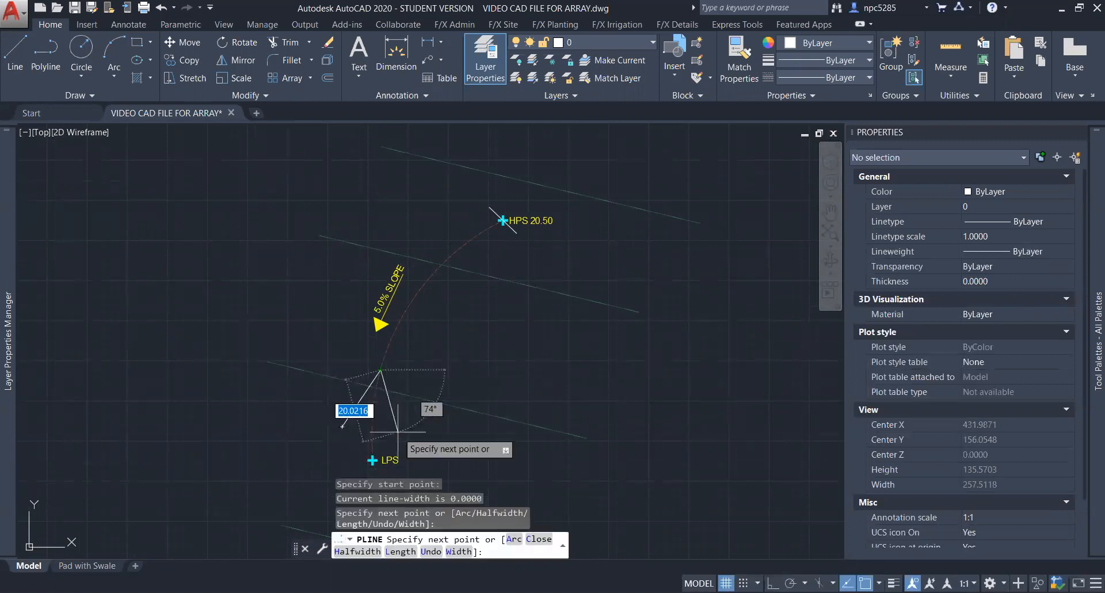
left_click(397, 431)
key("space")
Step: Draw a second V-shaped polyline beside the slope arrow, with its apex on the middle of the centerline
key("space")
left_click(354, 334)
left_click(414, 297)
left_click(418, 364)
key("space")
key("Escape")
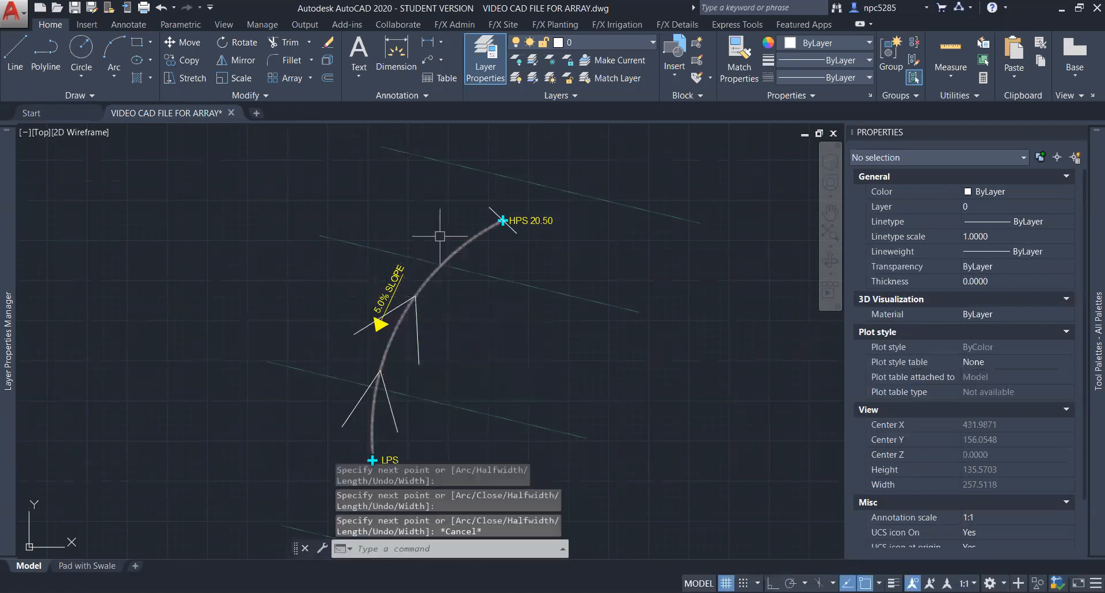
Step: Draw a third V-shaped polyline with its apex on the centerline just below HPS
key("space")
left_click(417, 235)
left_click(474, 237)
left_click(462, 315)
key("Escape")
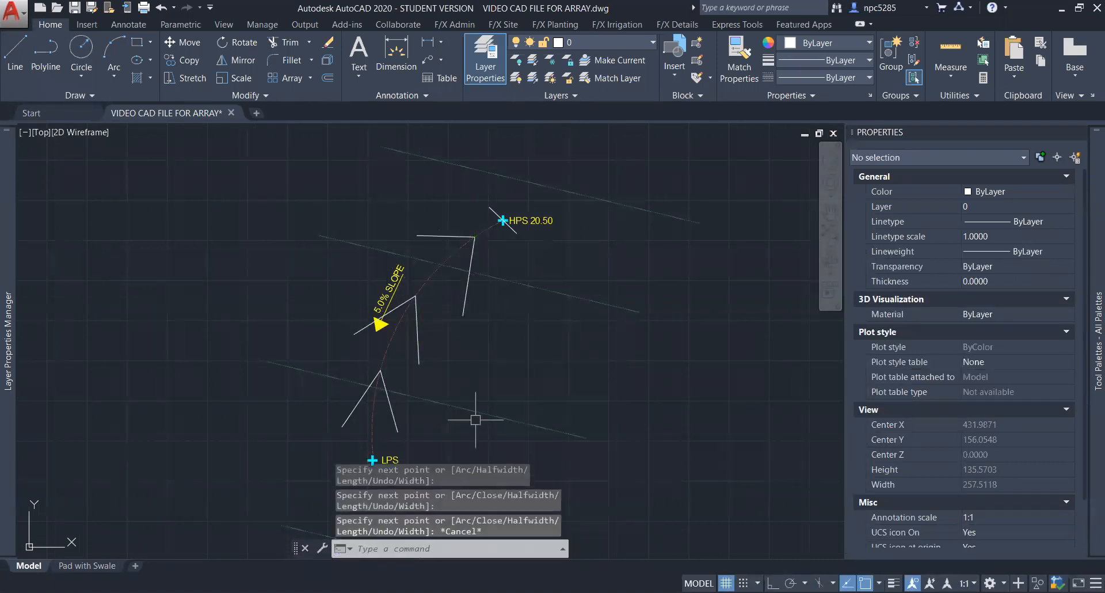
Step: Connect the open ends of the upper two V-shaped polylines to the sides of the V below with short polylines
middle_click_drag(450, 409, 468, 367)
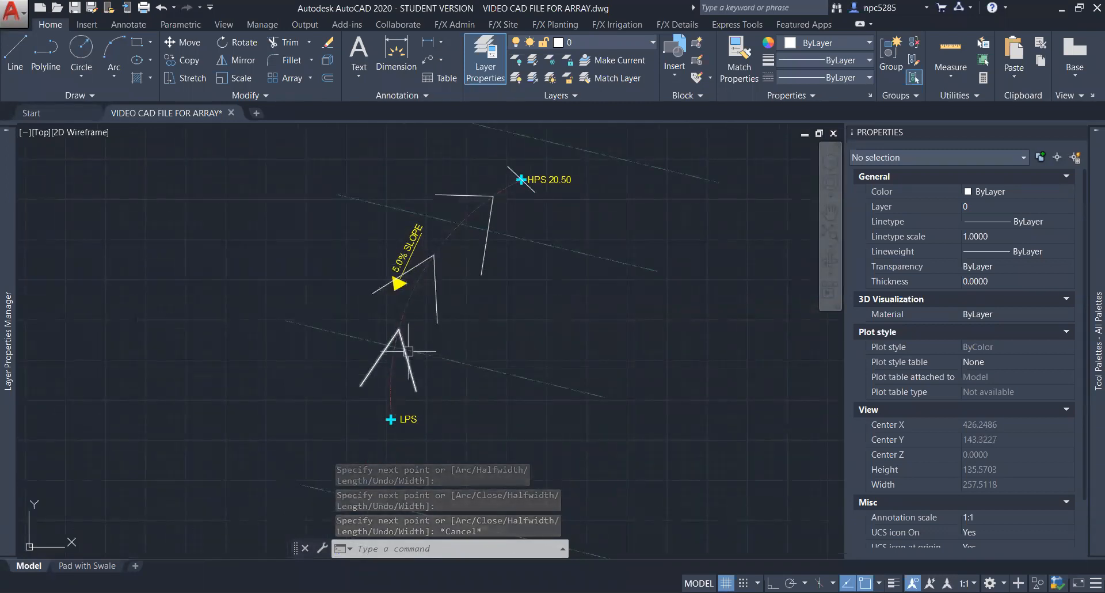
key("Return")
left_click(437, 323)
key("Return")
left_click(388, 345)
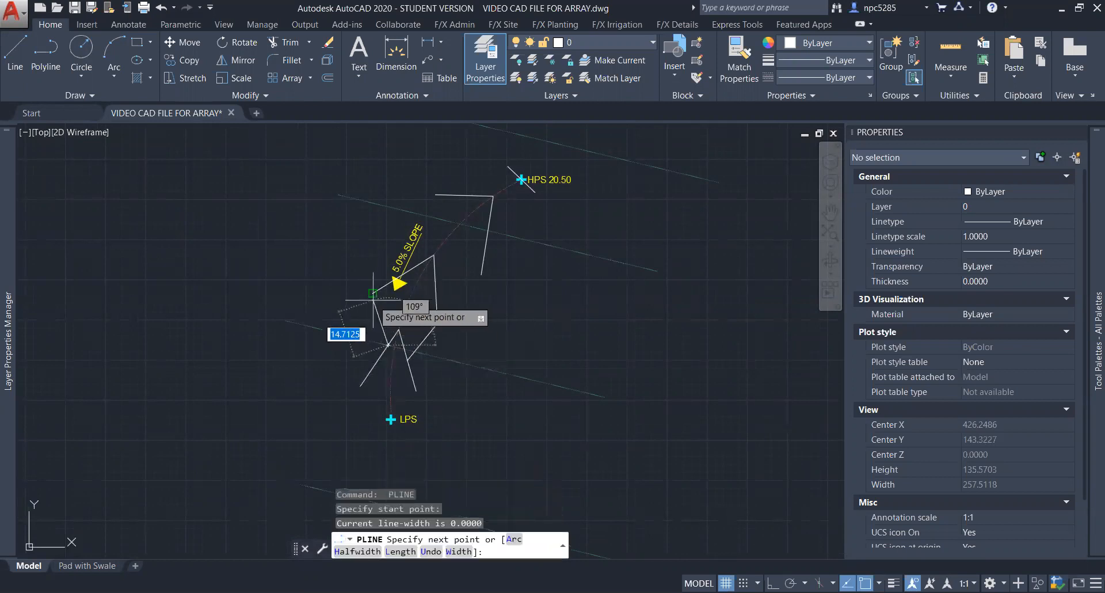
left_click(373, 292)
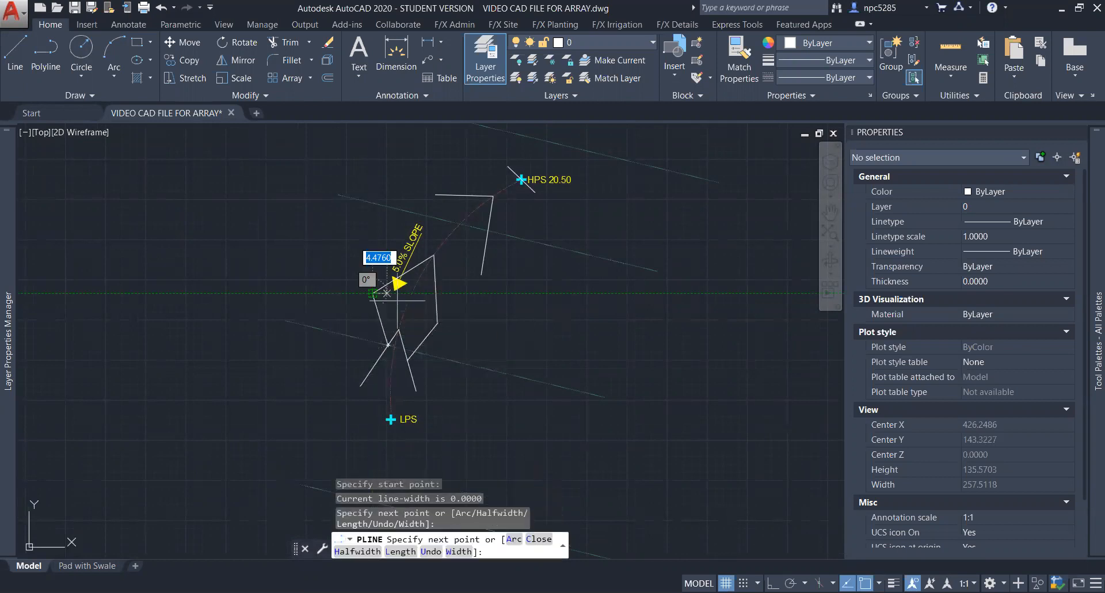
key("Return")
key("Return")
left_click(436, 289)
left_click(481, 275)
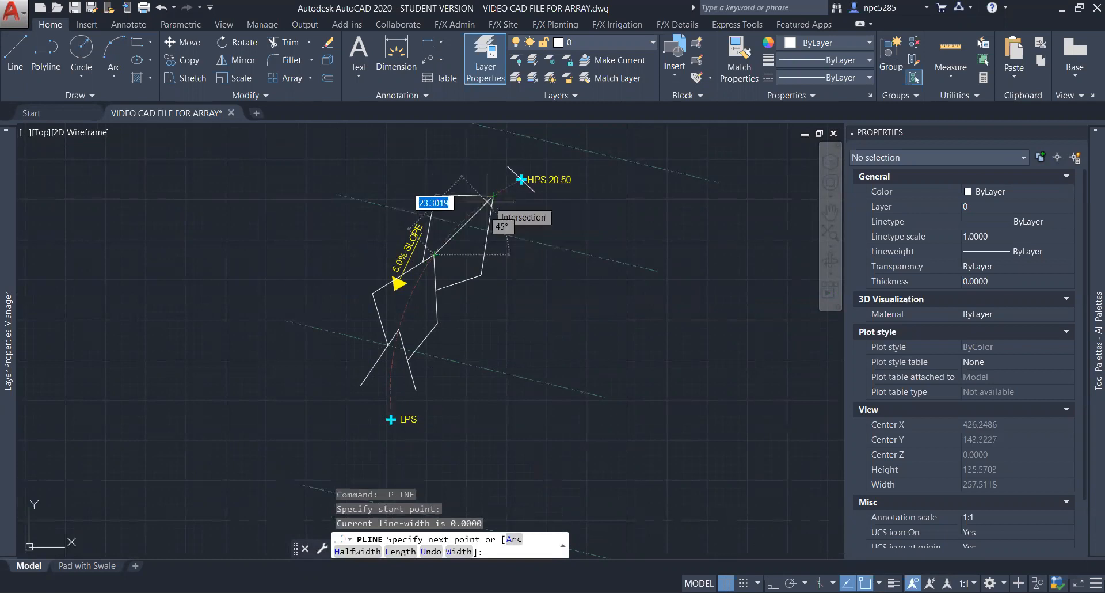
key("Escape")
Step: Delete the three V-shaped polylines and the short polylines connecting them
left_click(434, 327)
left_click(460, 281)
key("Delete")
left_click(444, 296)
left_click(426, 306)
left_click(382, 324)
key("Delete")
left_click(400, 343)
key("Delete")
left_click(438, 179)
left_click(427, 200)
key("Delete")
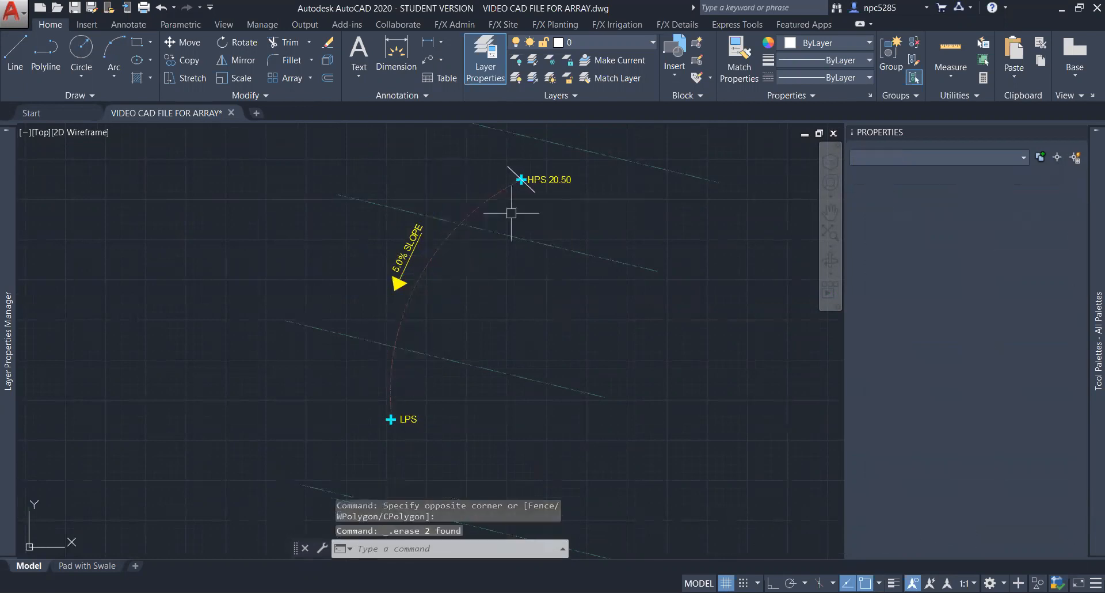
Step: Examine the short line at HPS and highlight the centerline it crosses
scroll(508, 169, "up", 2)
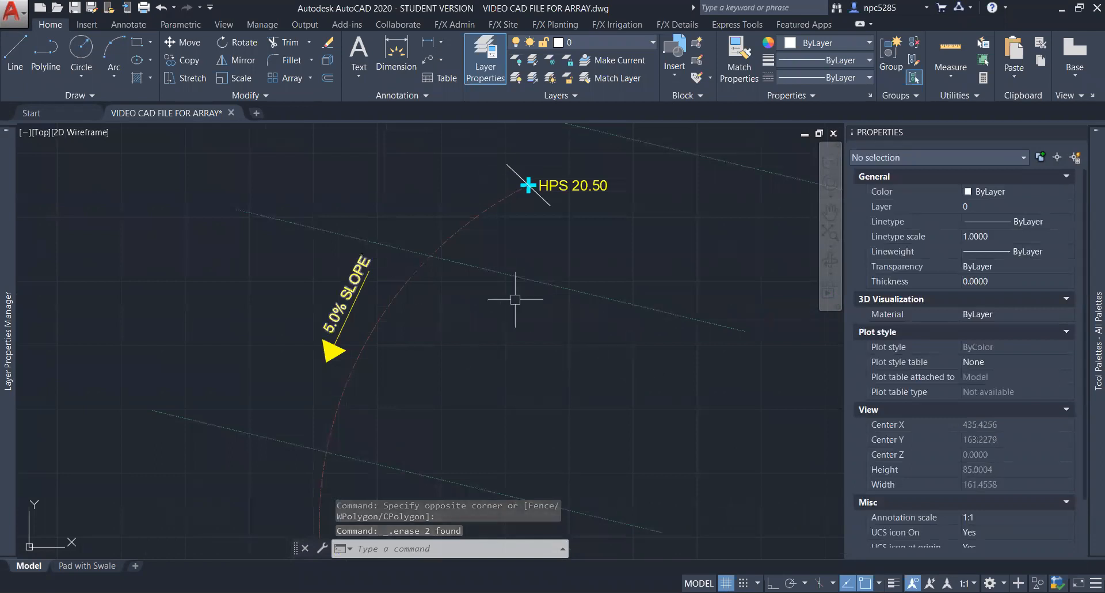
scroll(515, 299, "down", 2)
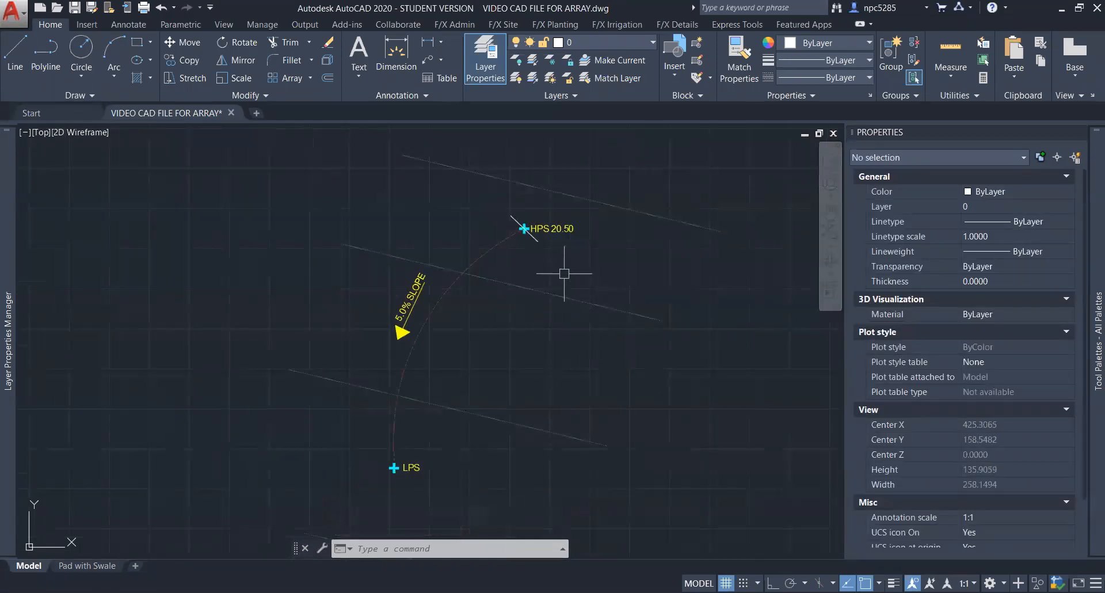
key("Escape")
left_click(486, 254)
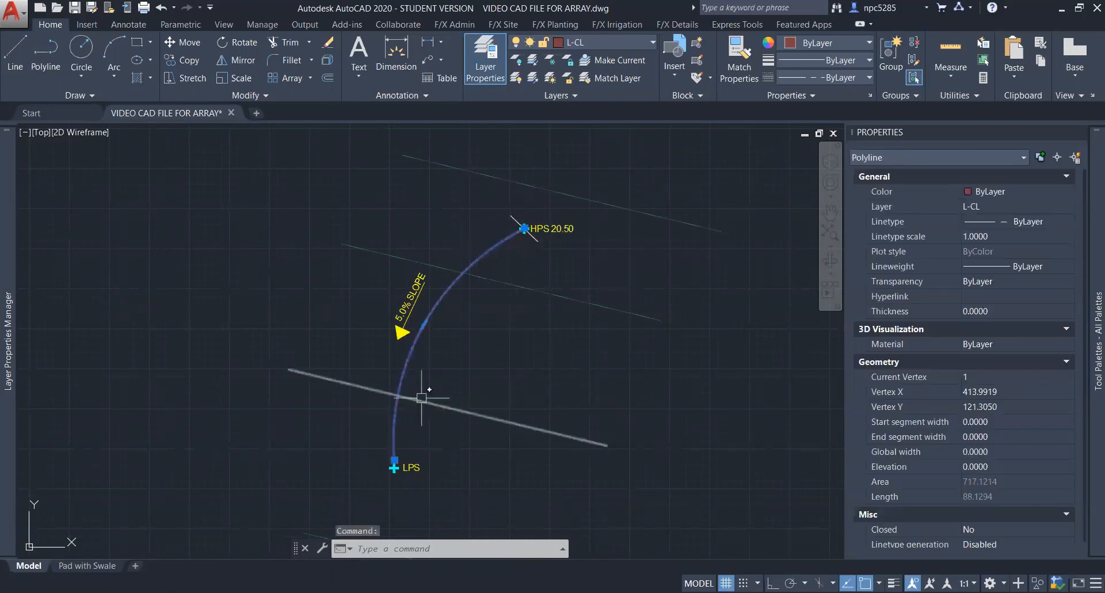
key("Escape")
key("Escape")
Step: Create a path array of the short line at HPS, using the curved swale centerline as the path
scroll(520, 209, "up", 2)
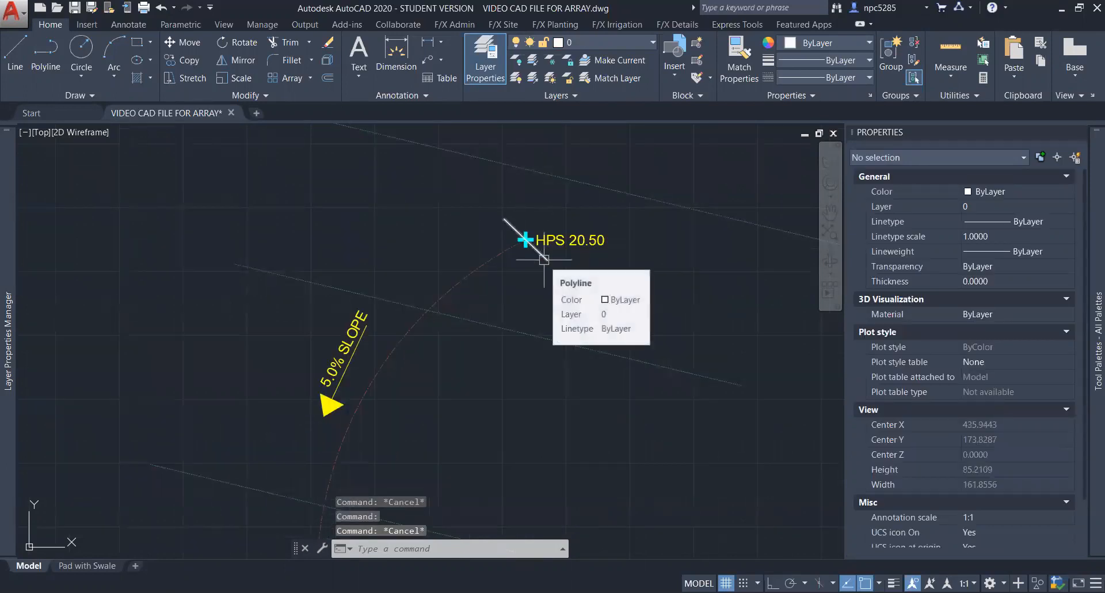
type("ARR")
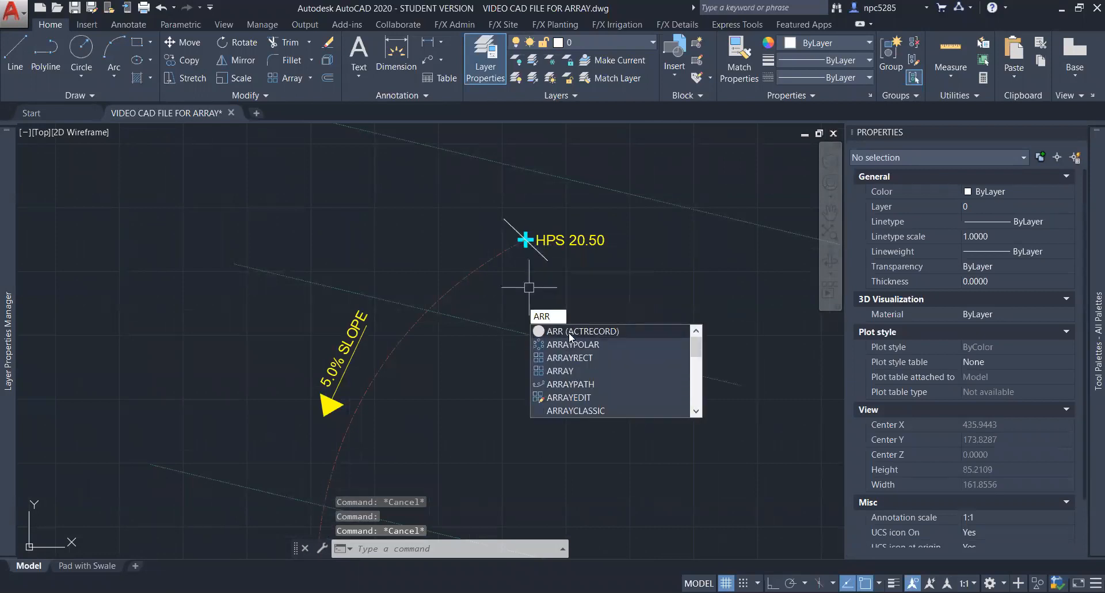
type("AY")
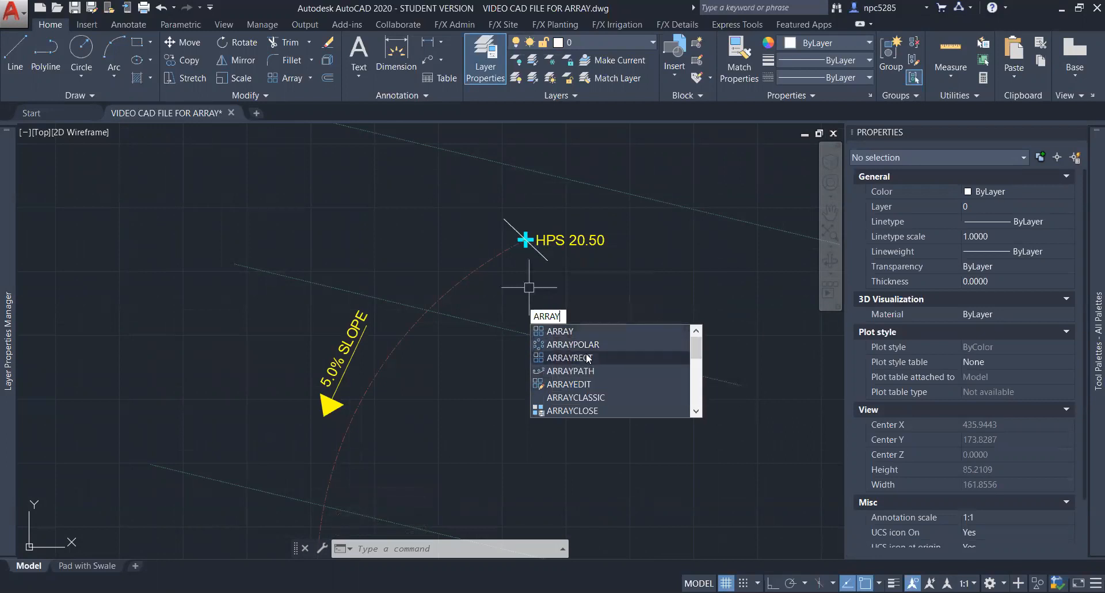
left_click(561, 332)
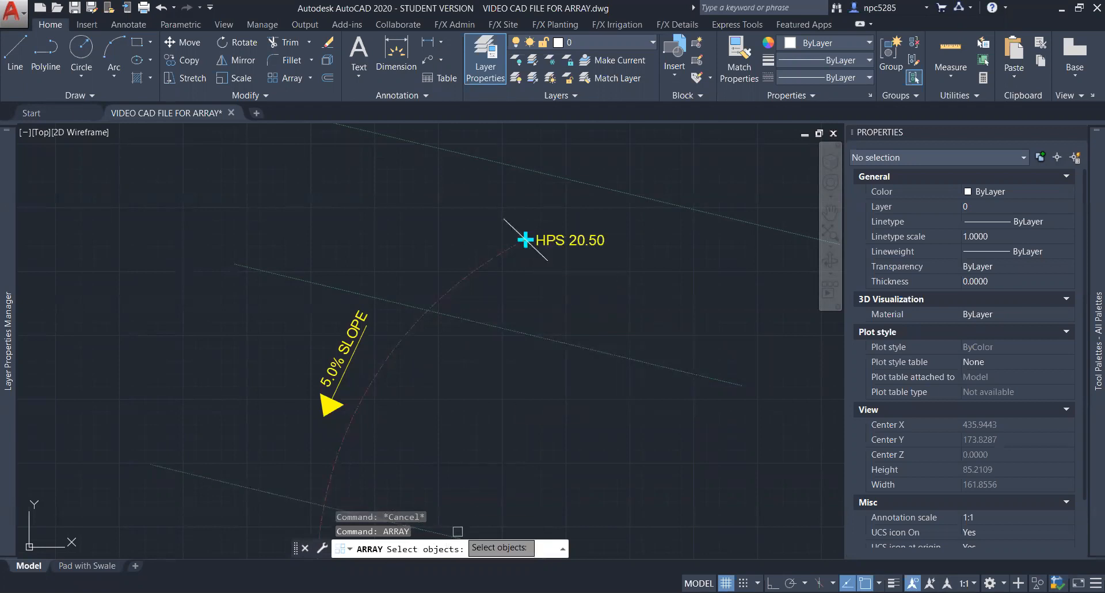
left_click(545, 261)
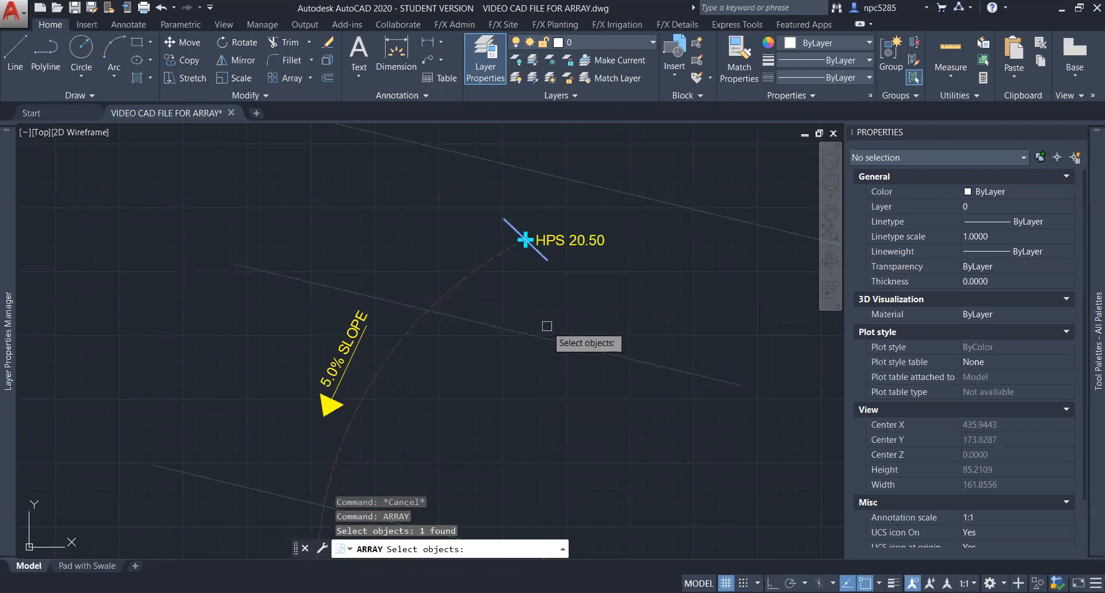
key("Return")
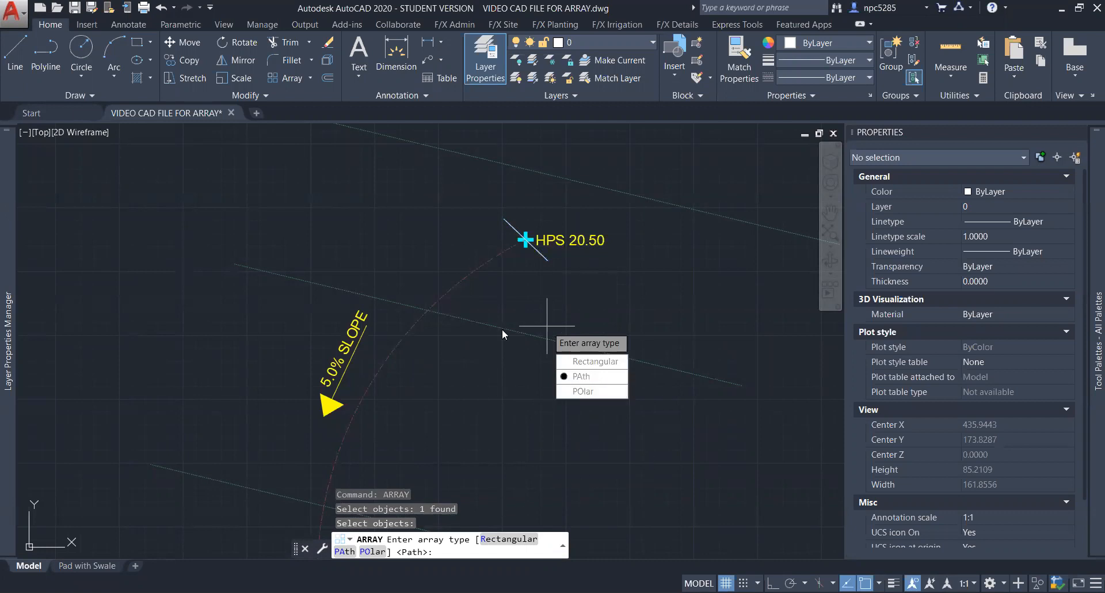
left_click(608, 380)
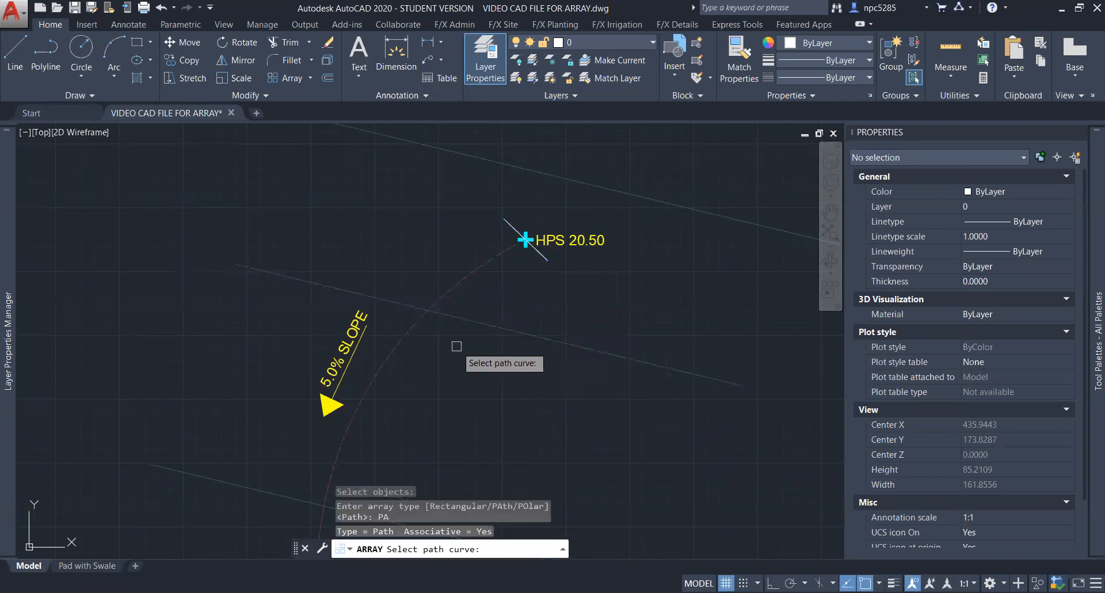
scroll(456, 348, "down", 2)
middle_click_drag(460, 391, 479, 290)
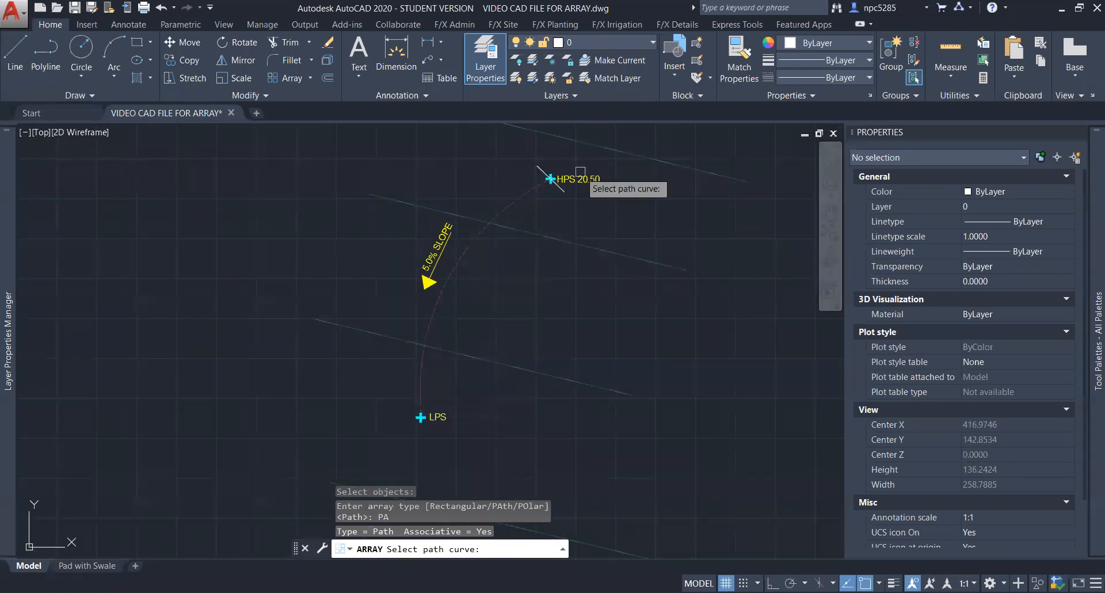
left_click(525, 191)
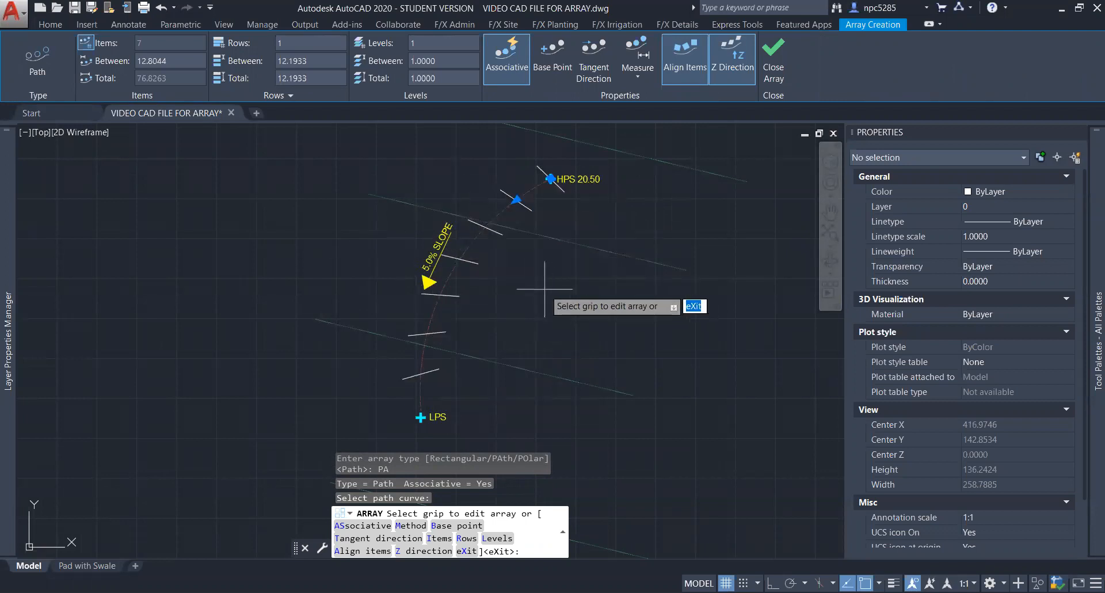
middle_click_drag(537, 240, 462, 288)
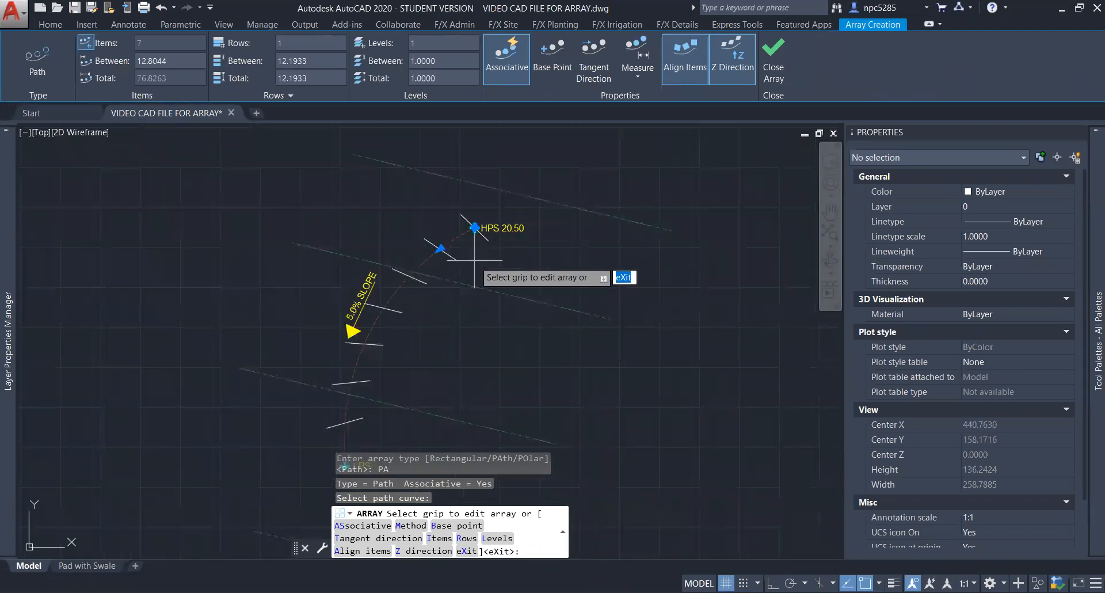
key("Escape")
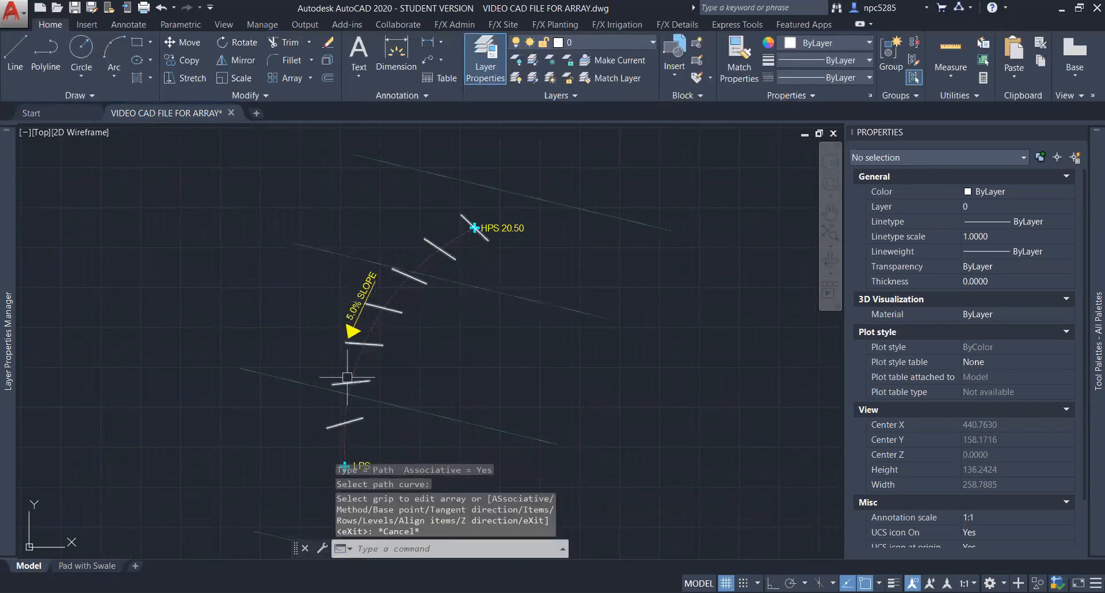
Step: Set the item spacing of the path array along the centerline to 10
left_click(484, 240)
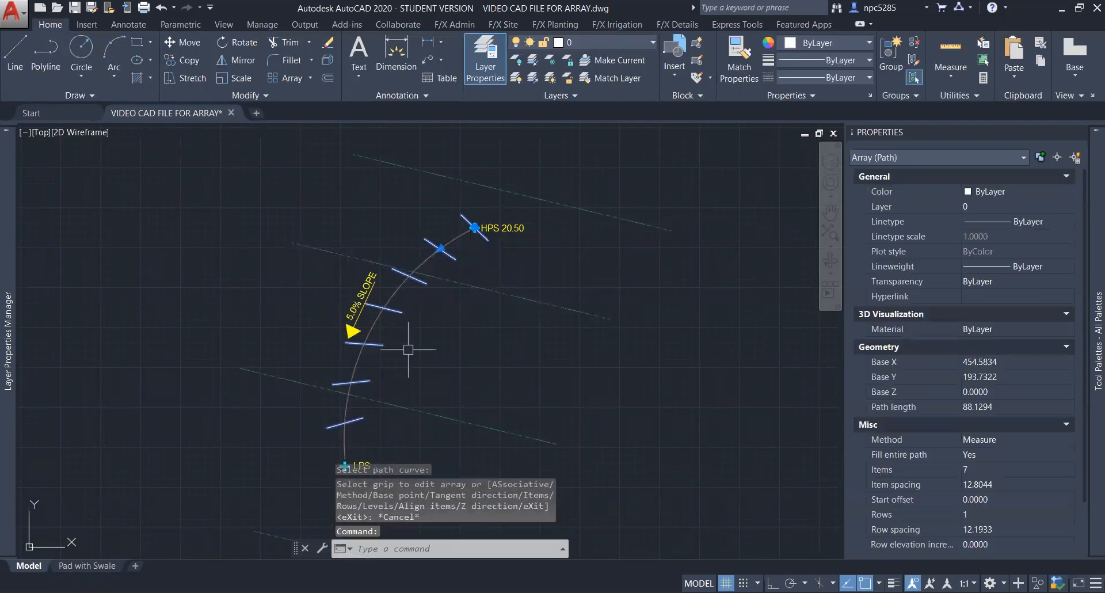
middle_click_drag(477, 274, 526, 200)
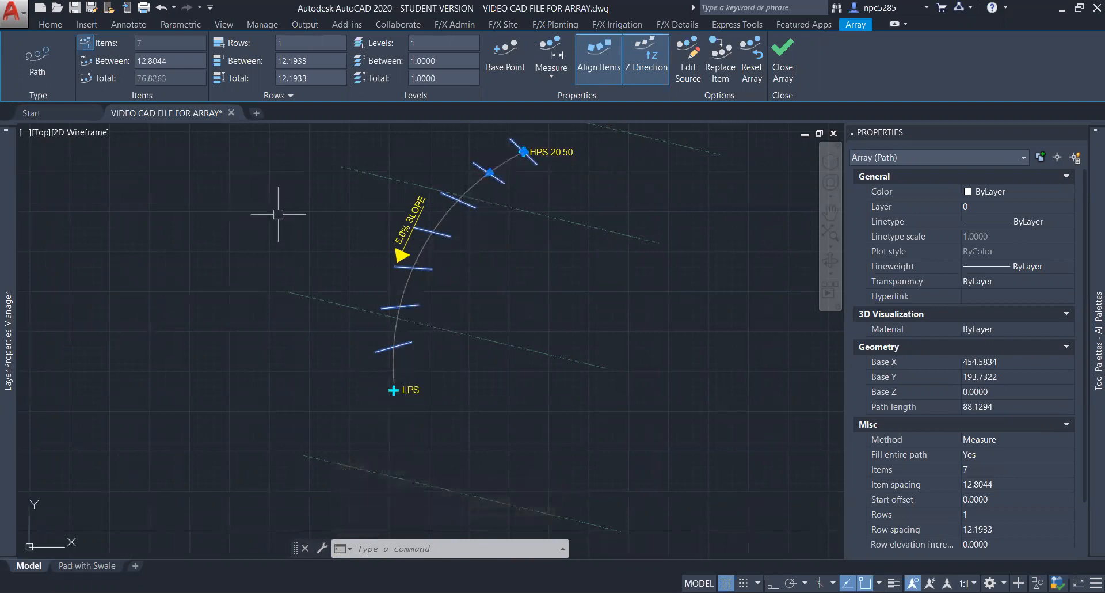
middle_click_drag(464, 249, 412, 292)
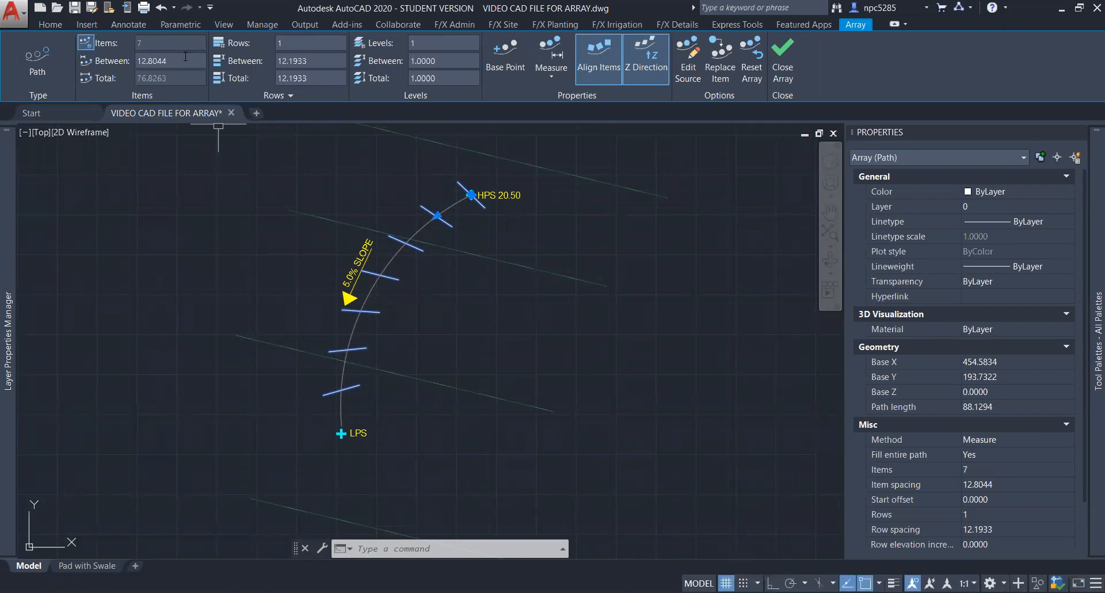
key("Escape")
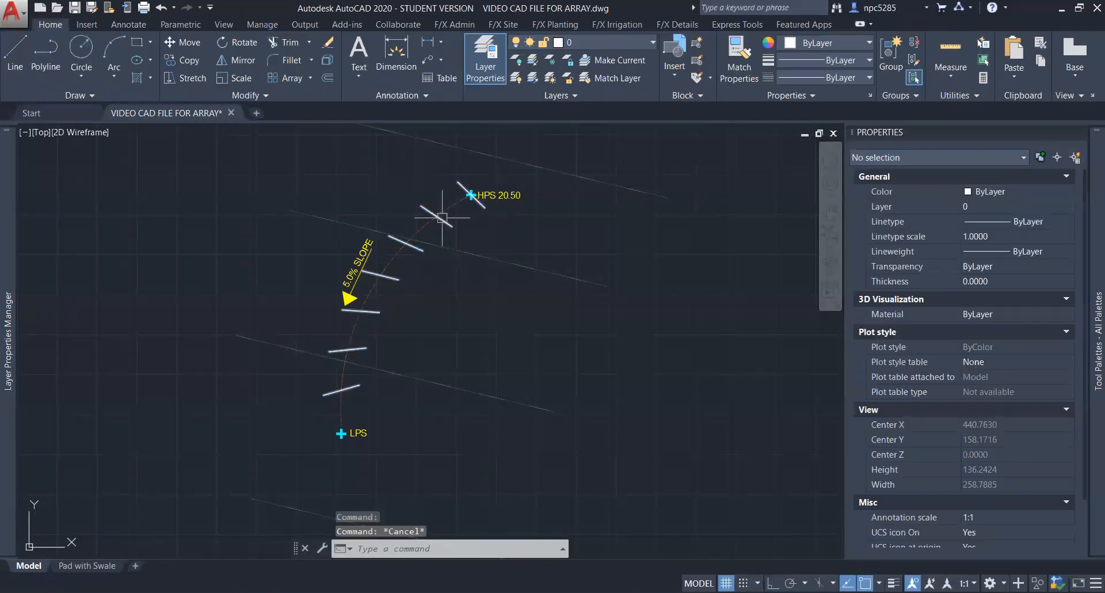
left_click(448, 224)
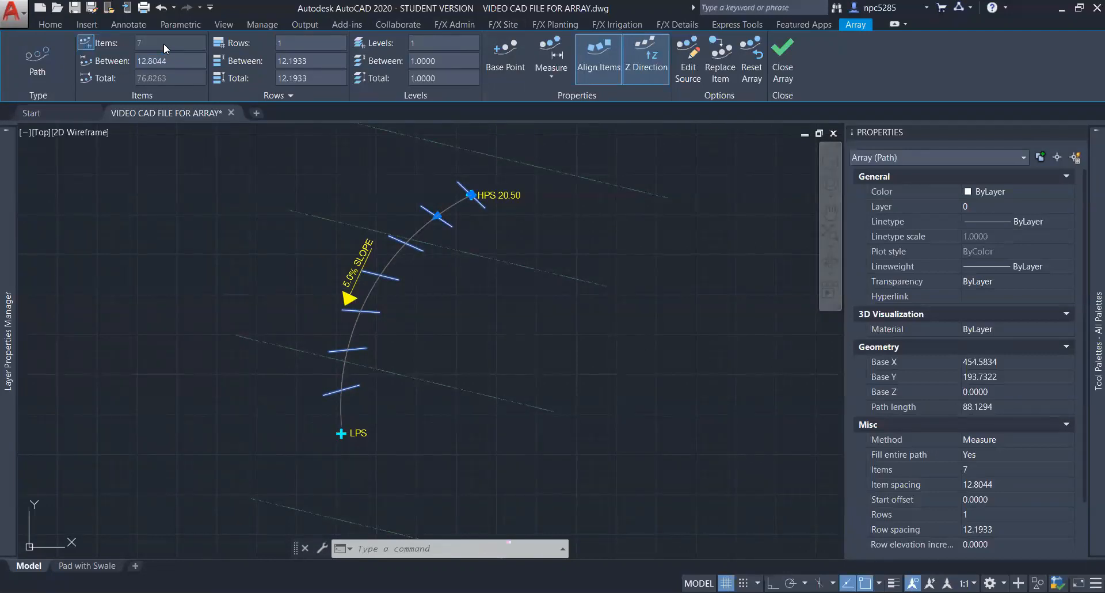
left_click_drag(138, 71, 114, 74)
key("Return")
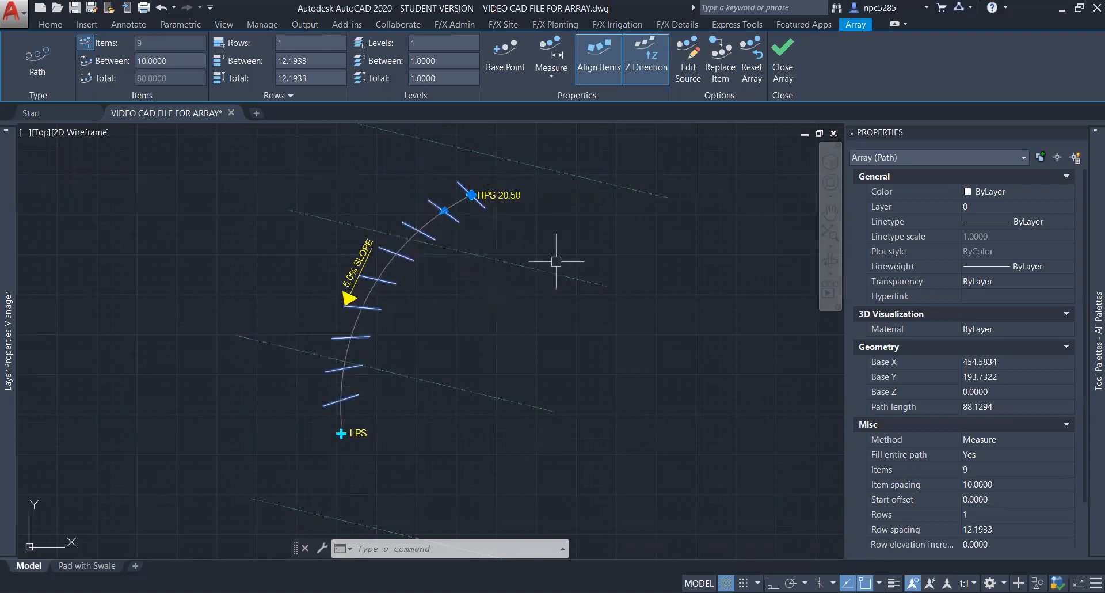
scroll(444, 166, "up", 3)
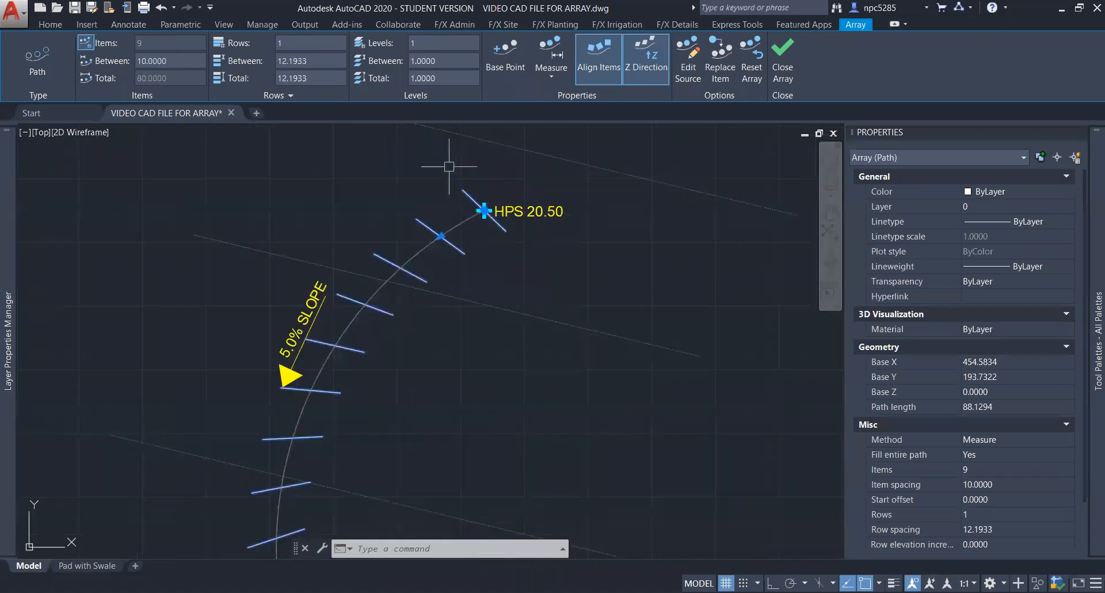
type("Pl")
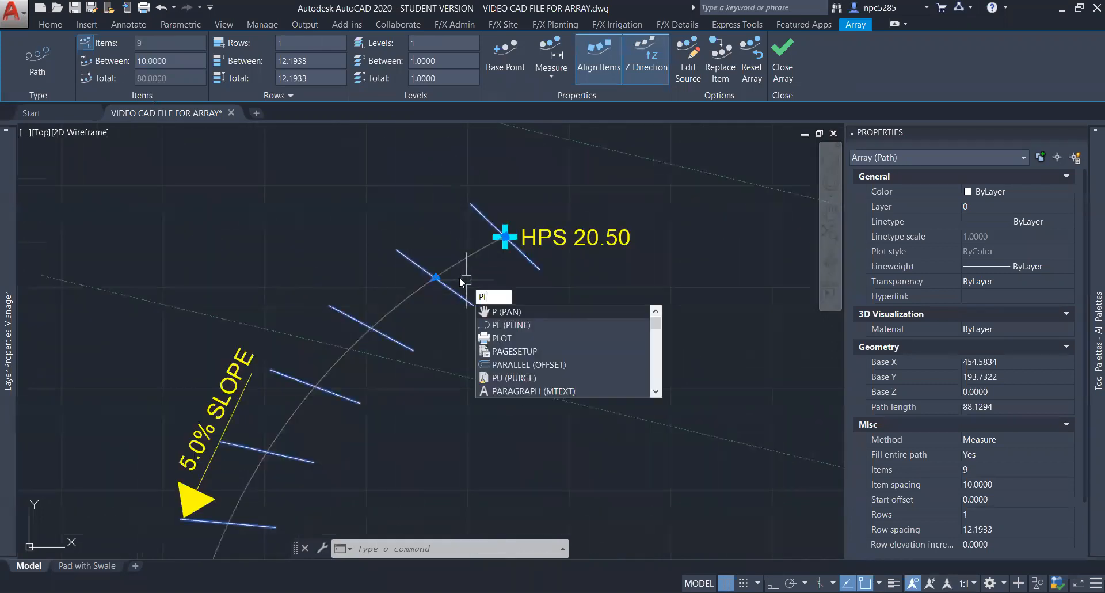
key("Return")
left_click(435, 278)
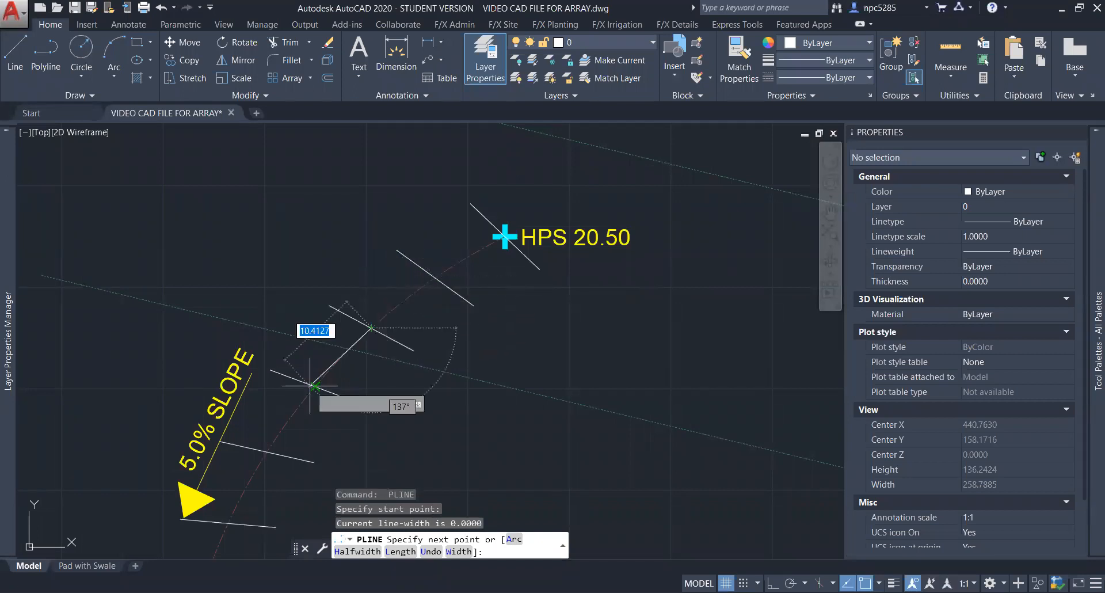
key("Escape")
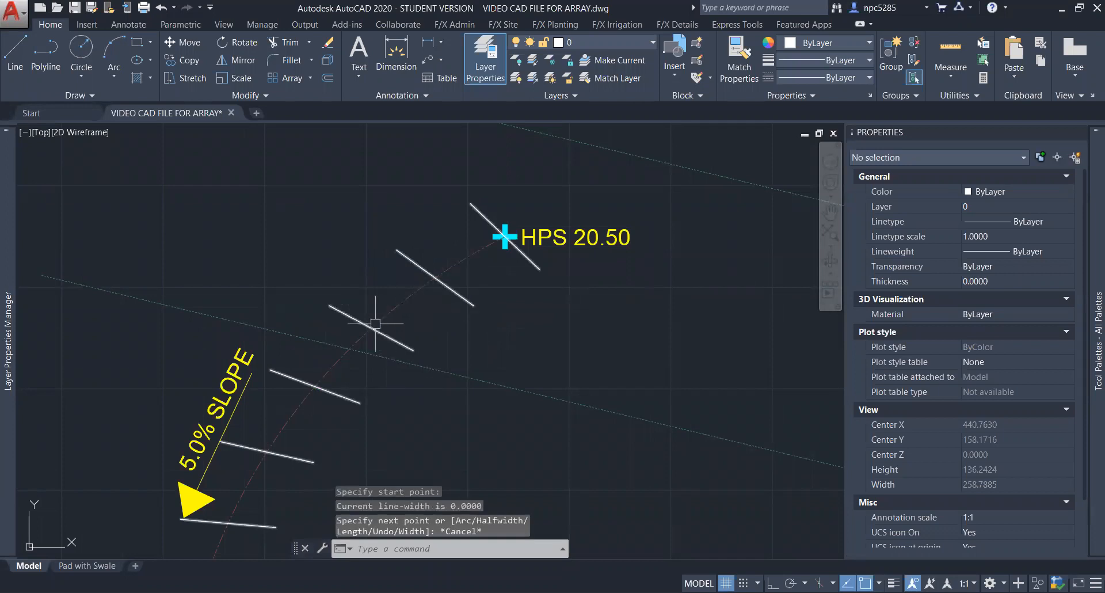
Step: Check the arc length between the second and third arrayed lines with a temporary arc polyline, and delete that polyline
key("Return")
left_click(373, 326)
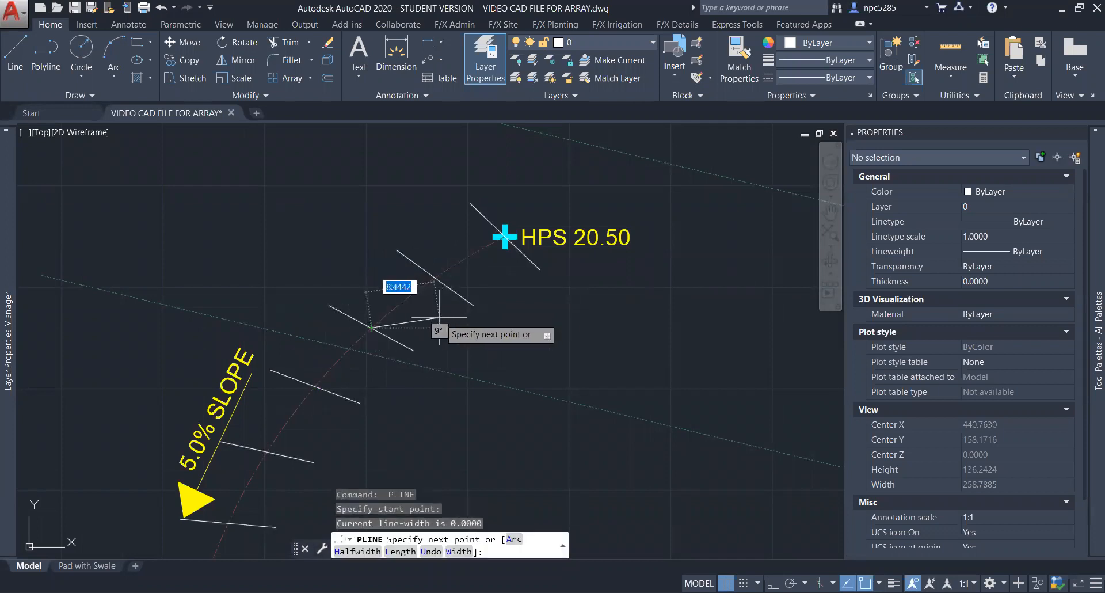
type("a")
key("Return")
type("s")
key("Return")
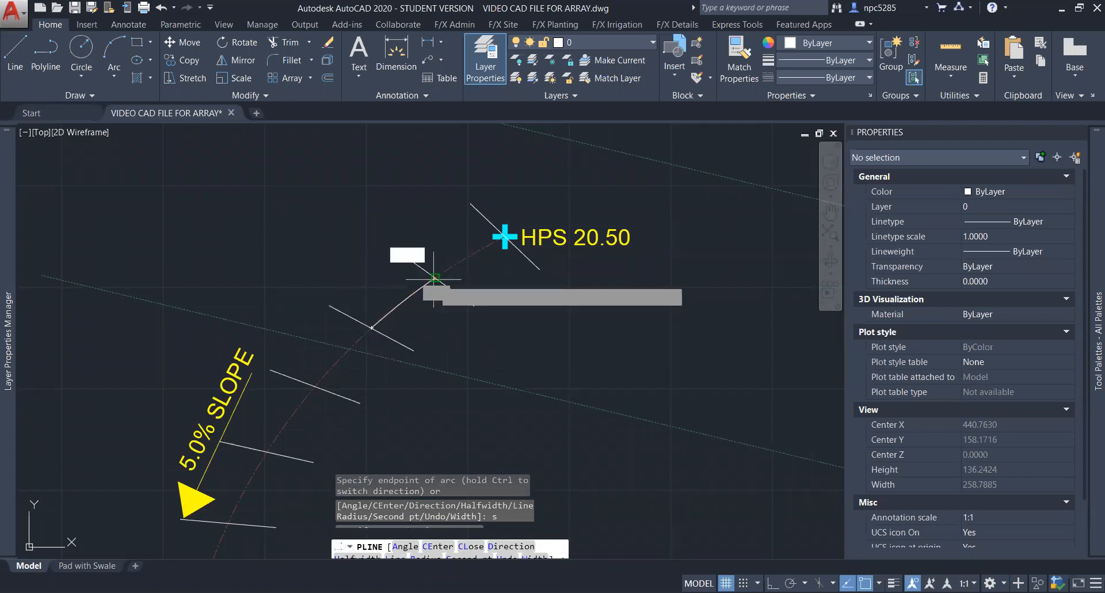
key("Escape")
left_click(432, 281)
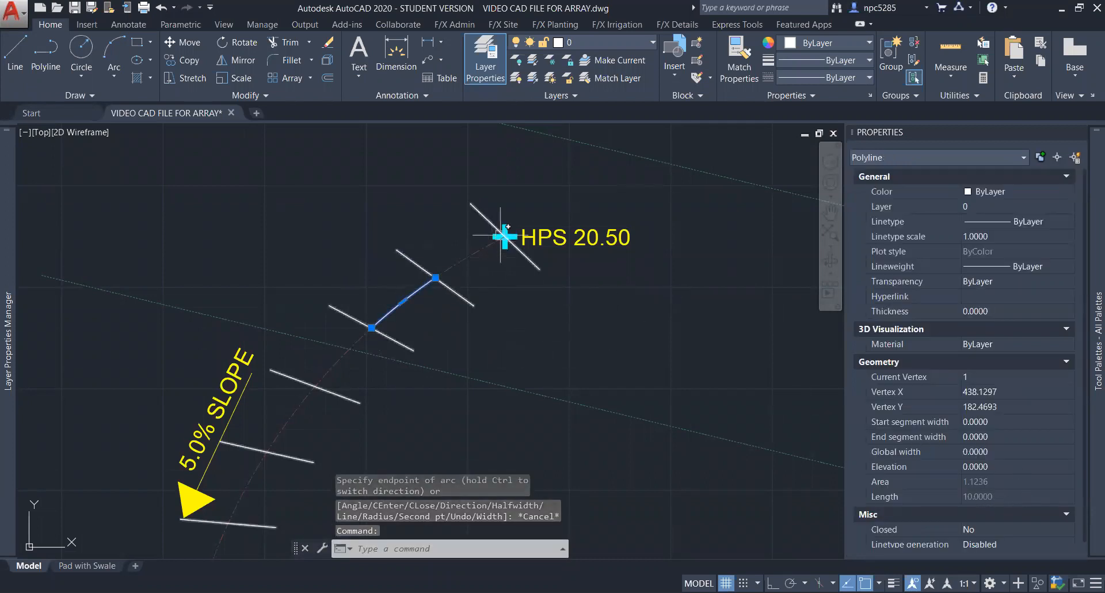
key("Delete")
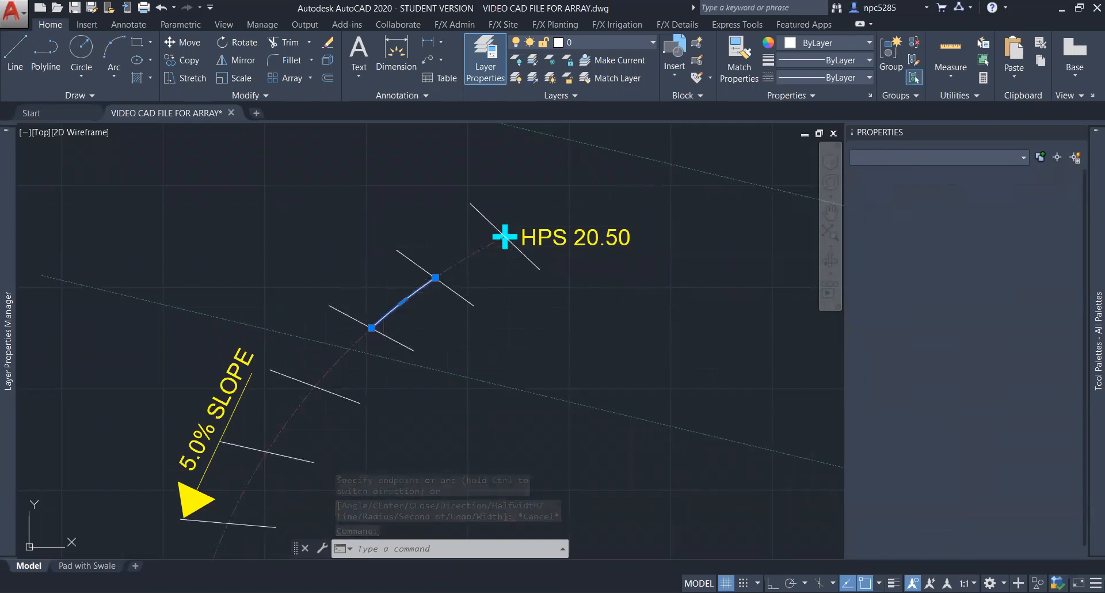
Step: Draw a straight leader polyline from the centerline at the second crossing line toward the upper left
scroll(456, 303, "down", 4)
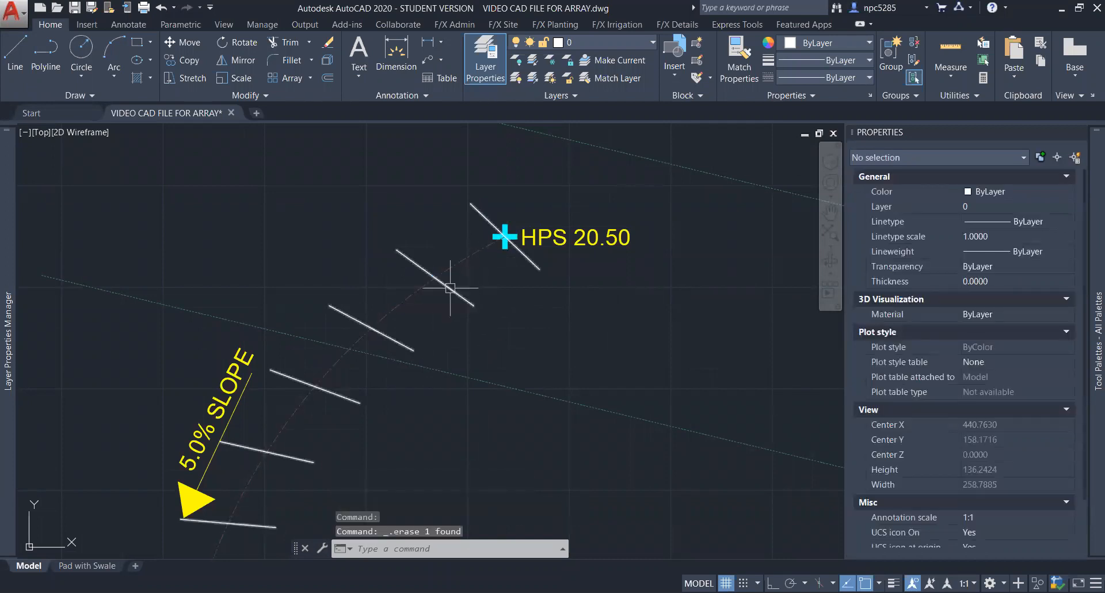
scroll(493, 237, "up", 2)
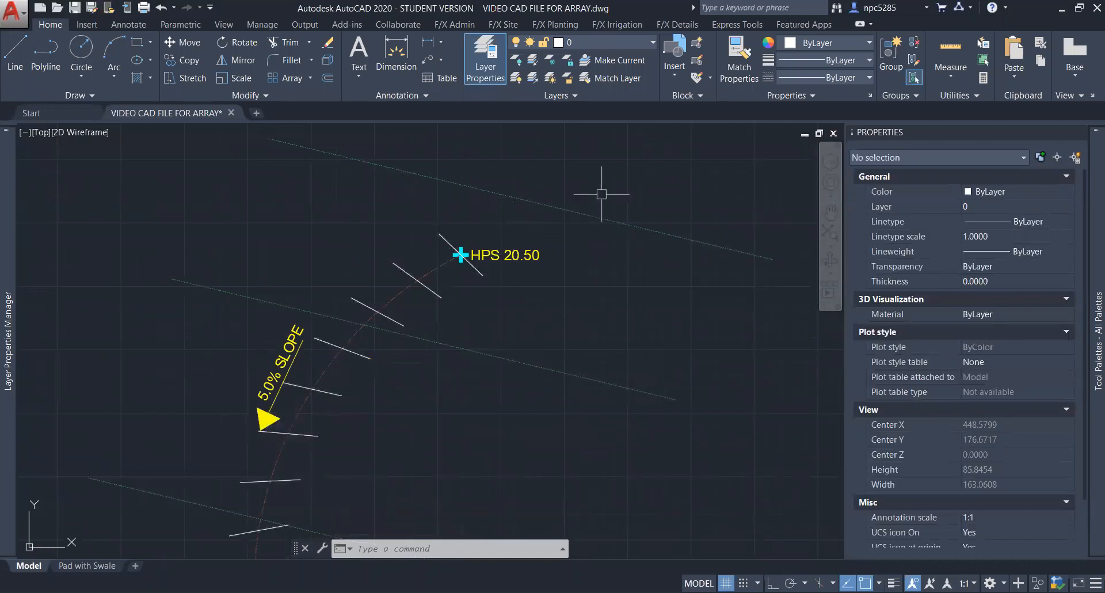
middle_click_drag(449, 376, 501, 223)
middle_click_drag(624, 205, 579, 382)
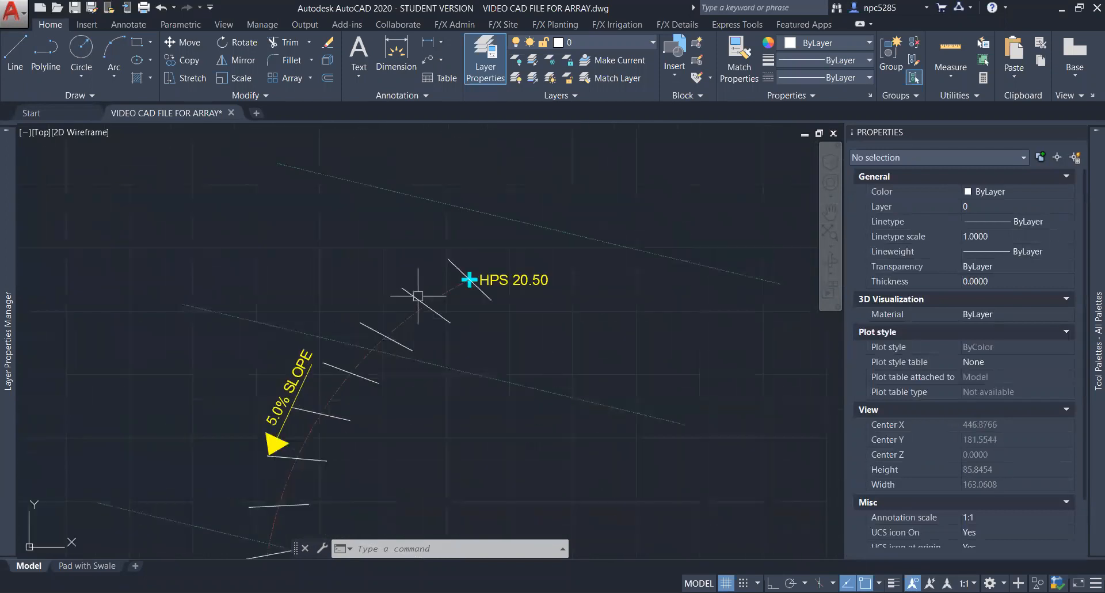
left_click(486, 280)
scroll(460, 259, "up", 3)
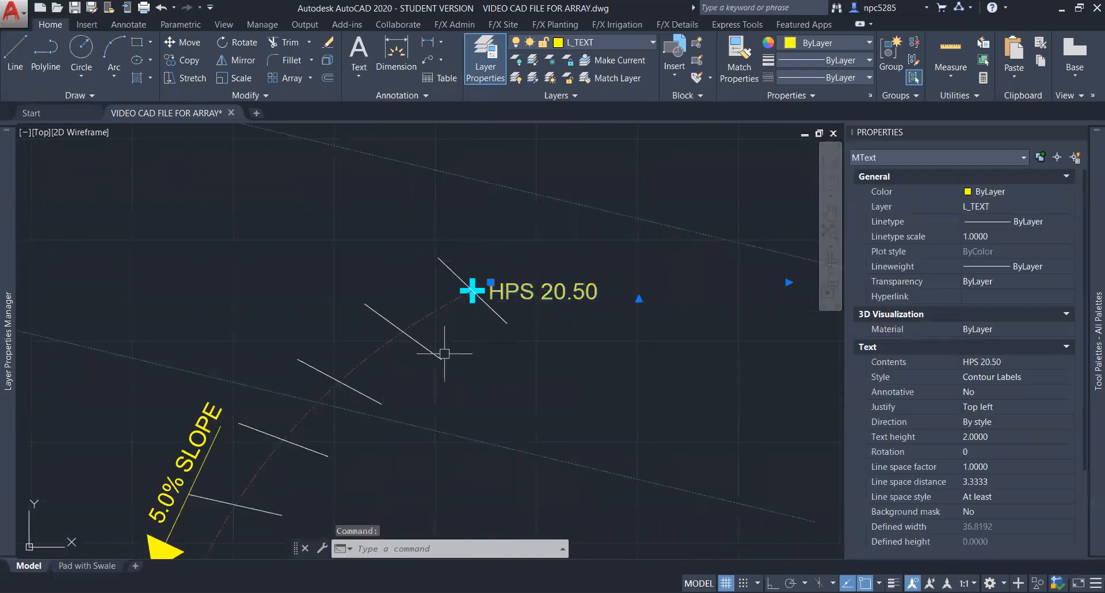
key("Delete")
key("Escape")
type("pl")
key("Return")
left_click(403, 332)
left_click(356, 255)
key("Escape")
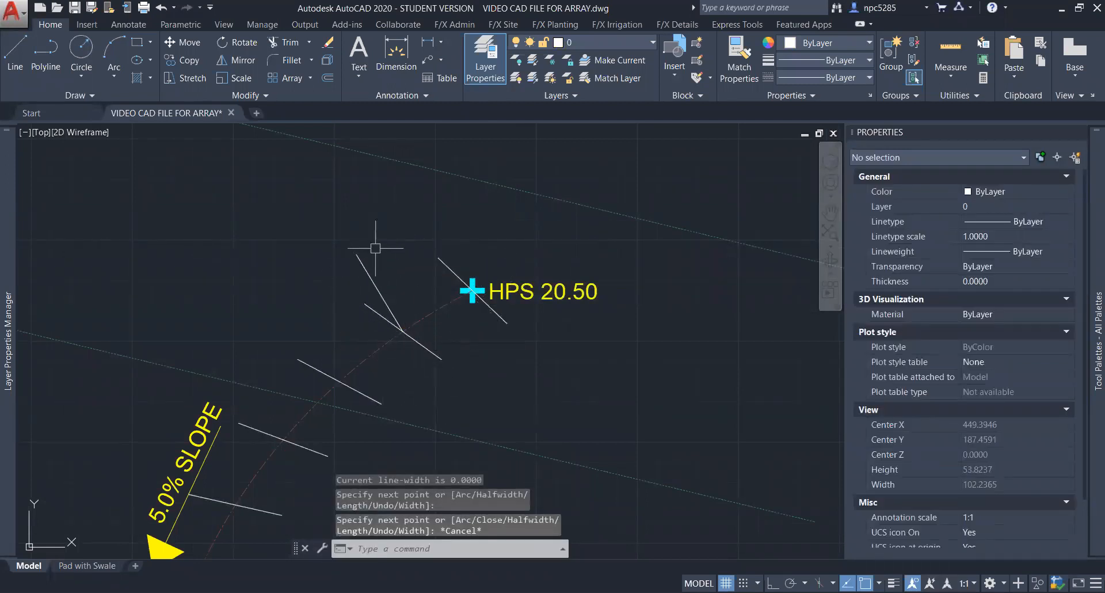
Step: Copy the HPS 20.50 label to just above the free end of the new leader line
left_click(580, 287)
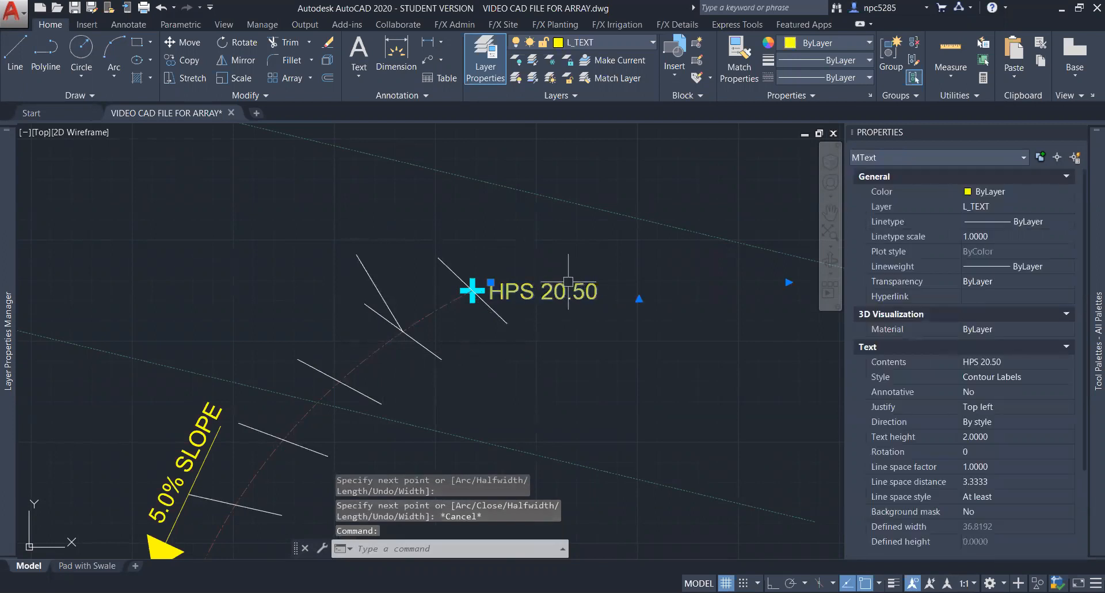
type("co")
key("Return")
left_click(609, 283)
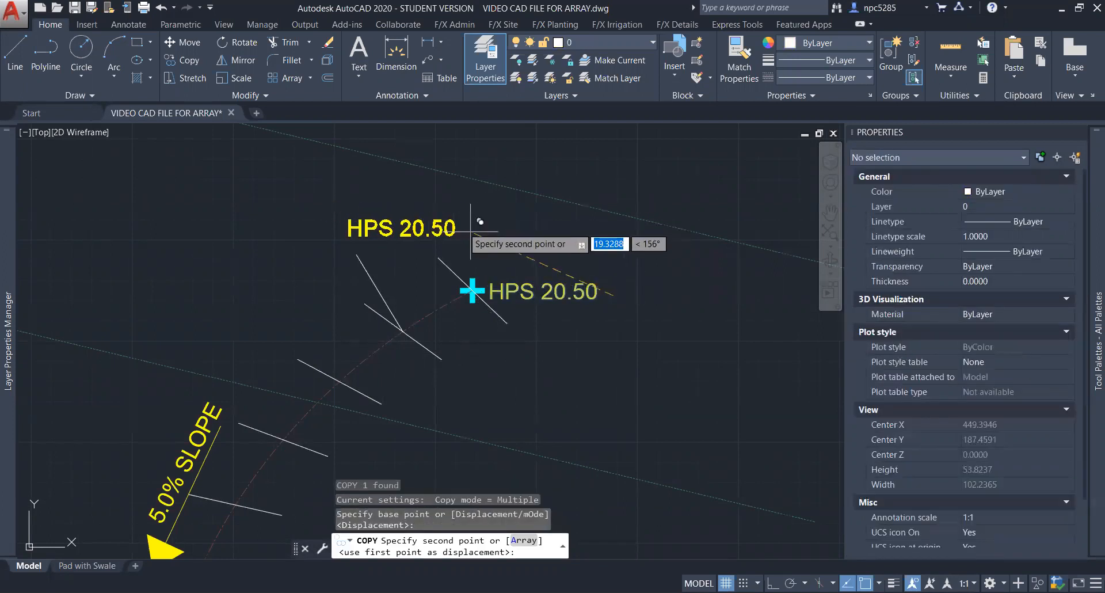
left_click(457, 216)
key("Escape")
Step: Change the text of the copied label above the leader line to 20
left_click(389, 223)
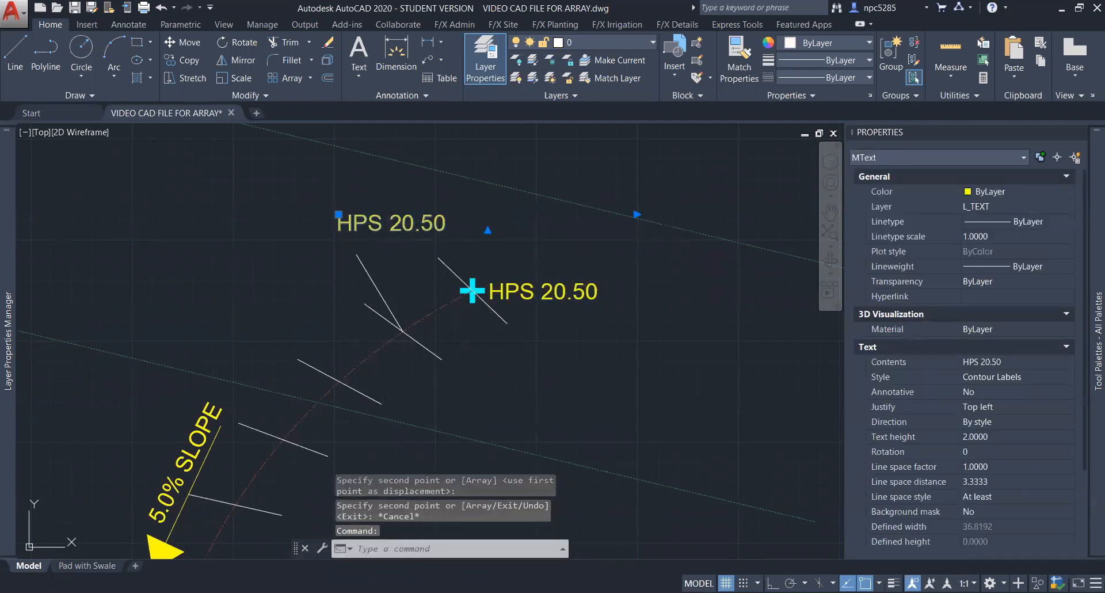
double_click(397, 229)
type("20")
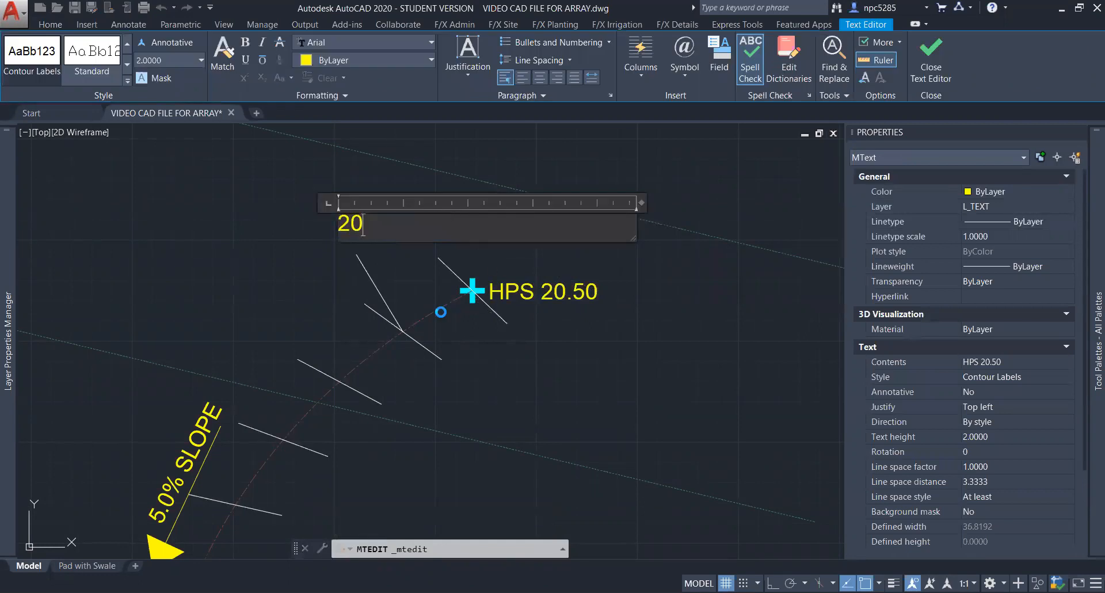
key("Escape")
key("Return")
Step: Shift the 20 label down so it sits just above the free end of its leader line
left_click(345, 221)
left_click(338, 214)
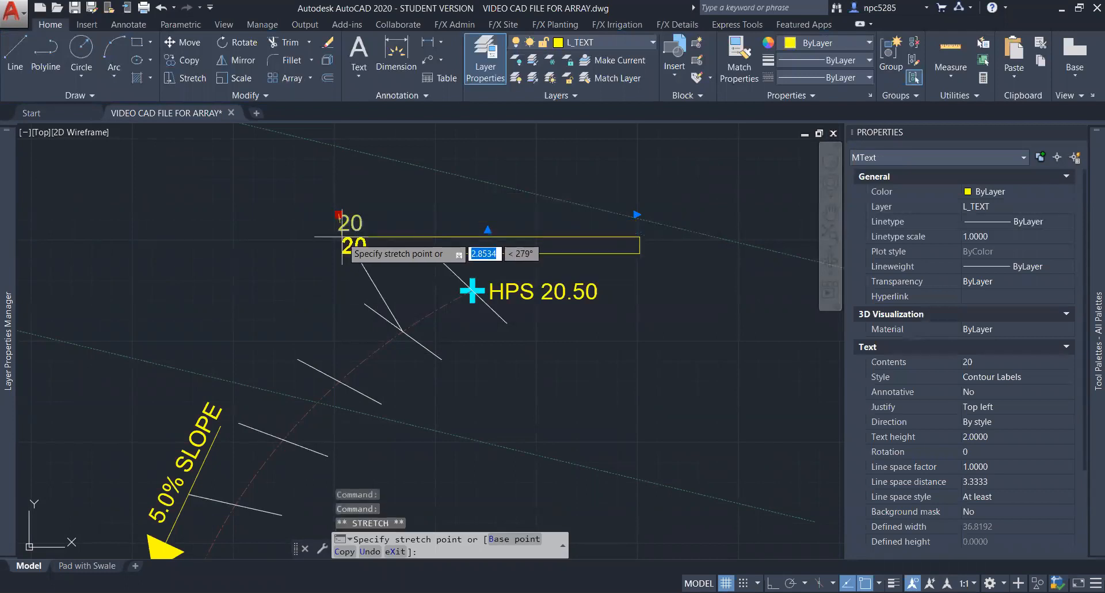
left_click(340, 230)
key("Escape")
Step: Reassign the leader line below the 20 label from layer 0 to the yellow text layer
left_click(378, 283)
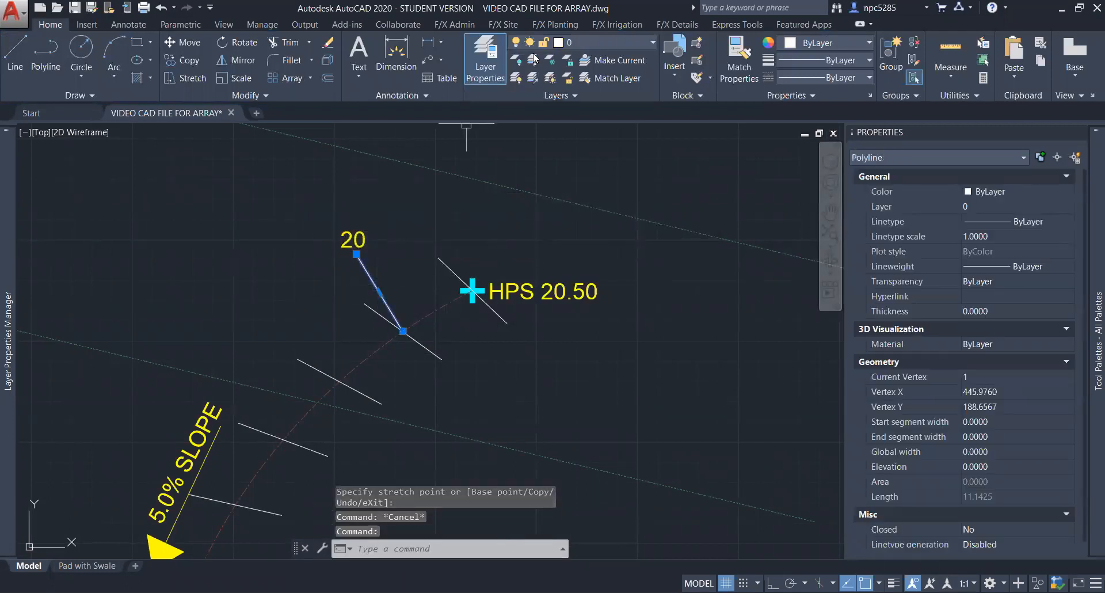
left_click(571, 43)
left_click(604, 214)
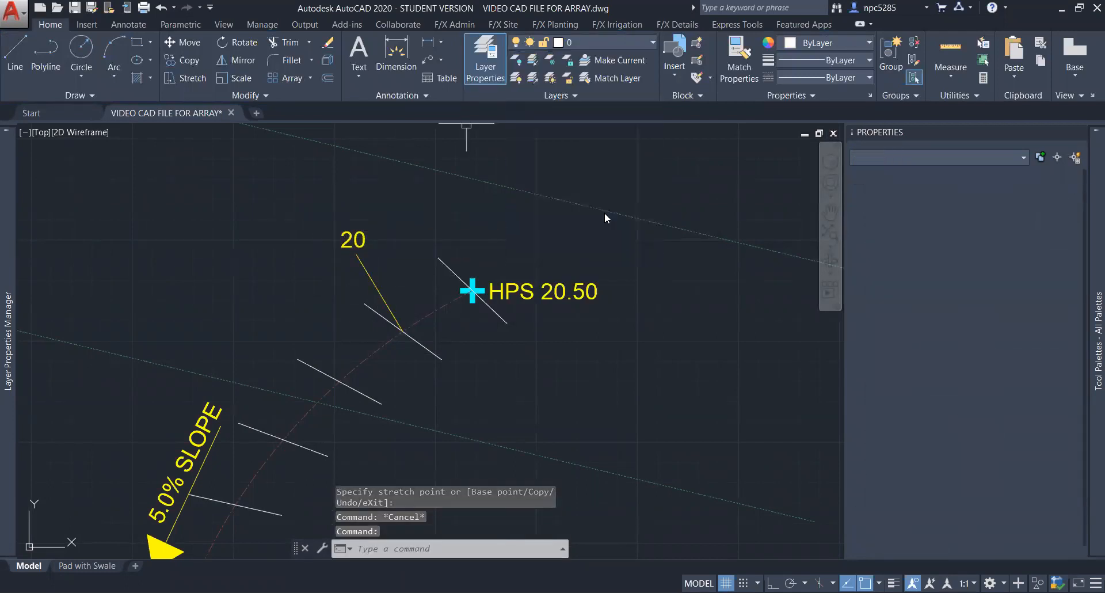
key("Escape")
Step: Delete the path array of short crossing lines along the swale centerline
scroll(384, 383, "down", 2)
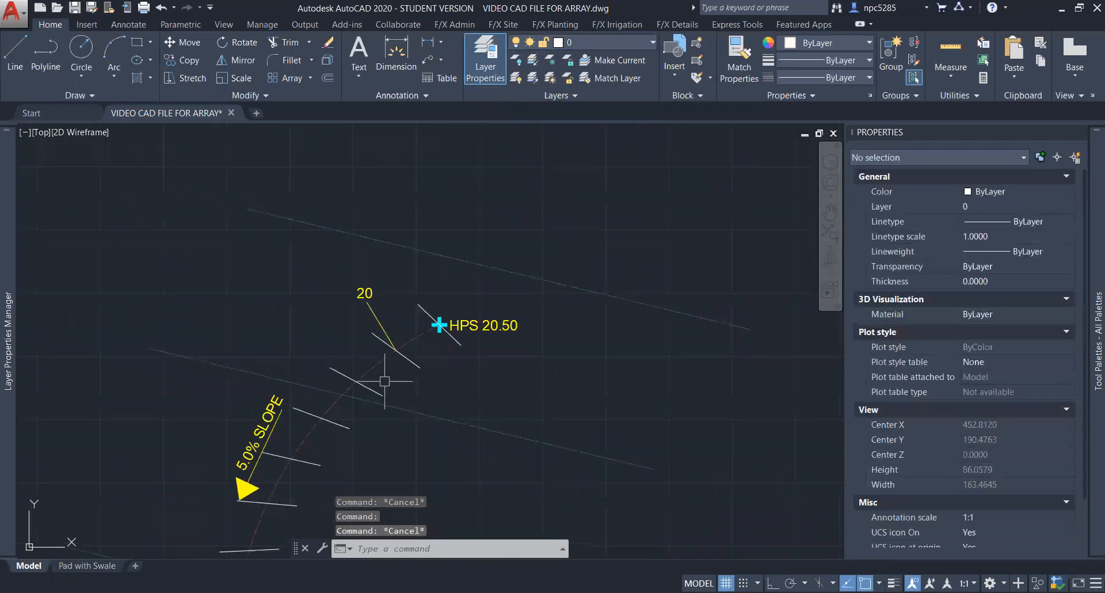
left_click(413, 357)
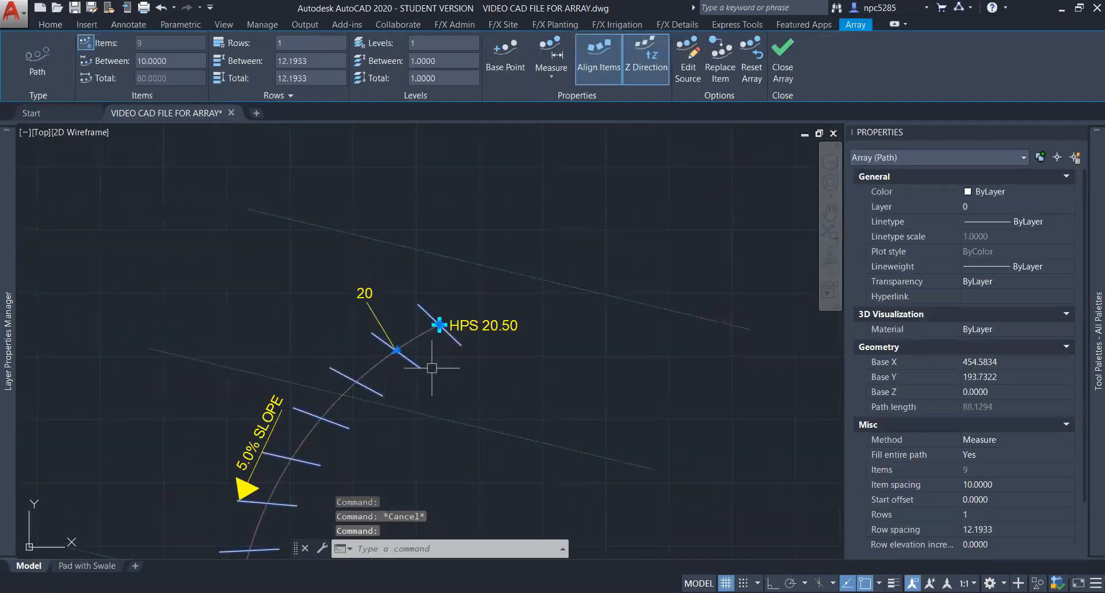
middle_click_drag(429, 371, 458, 206)
scroll(477, 264, "down", 2)
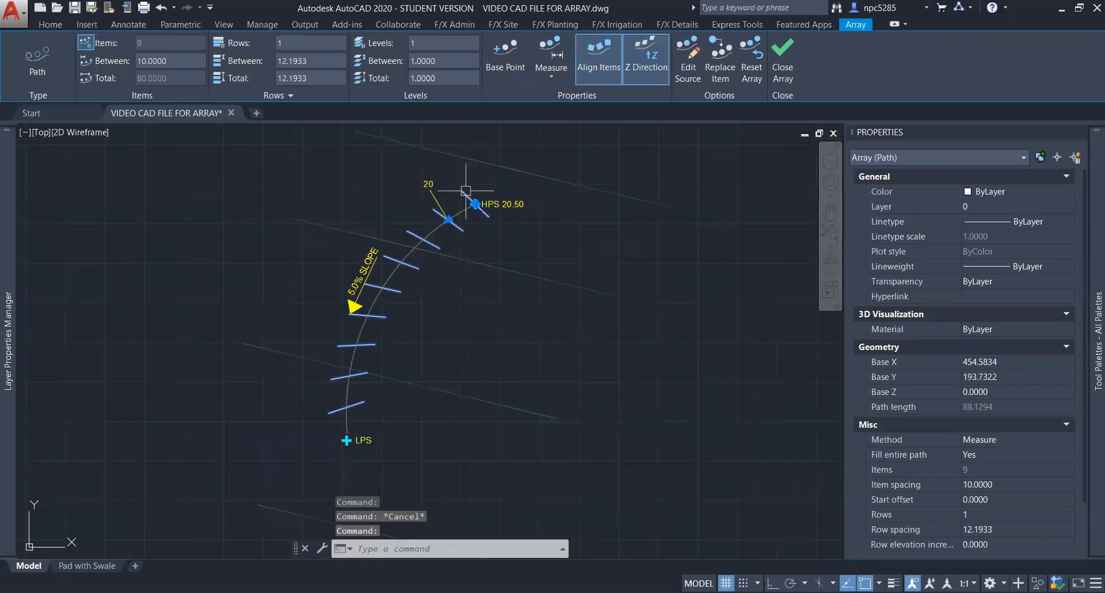
key("Delete")
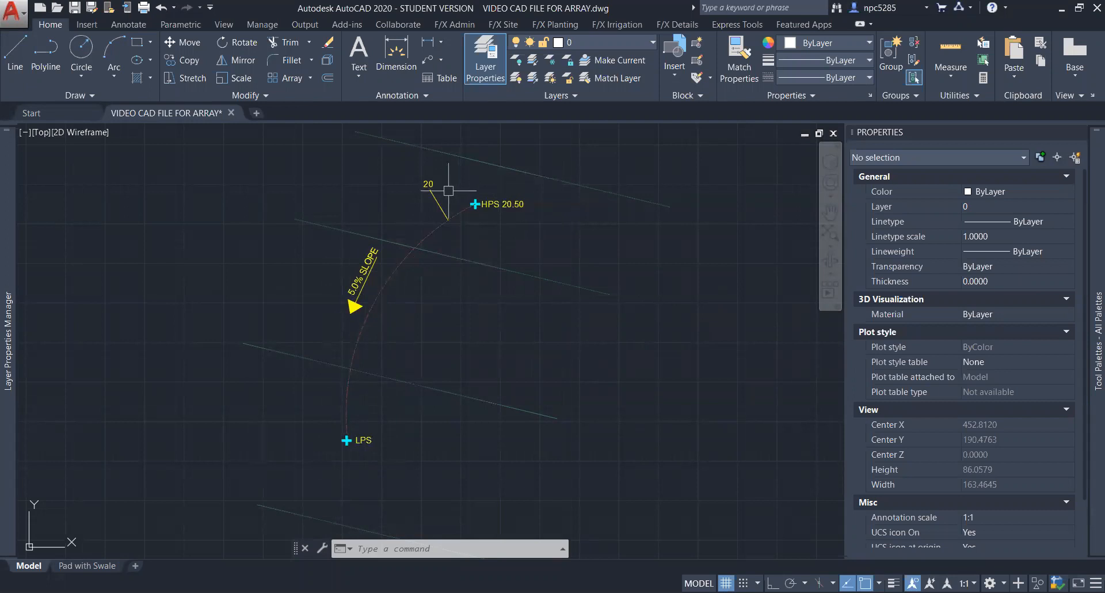
Step: Draw two polyline legs forming a V-shaped contour from the leader's end on the centerline, one downward and one toward the left
scroll(440, 190, "up", 2)
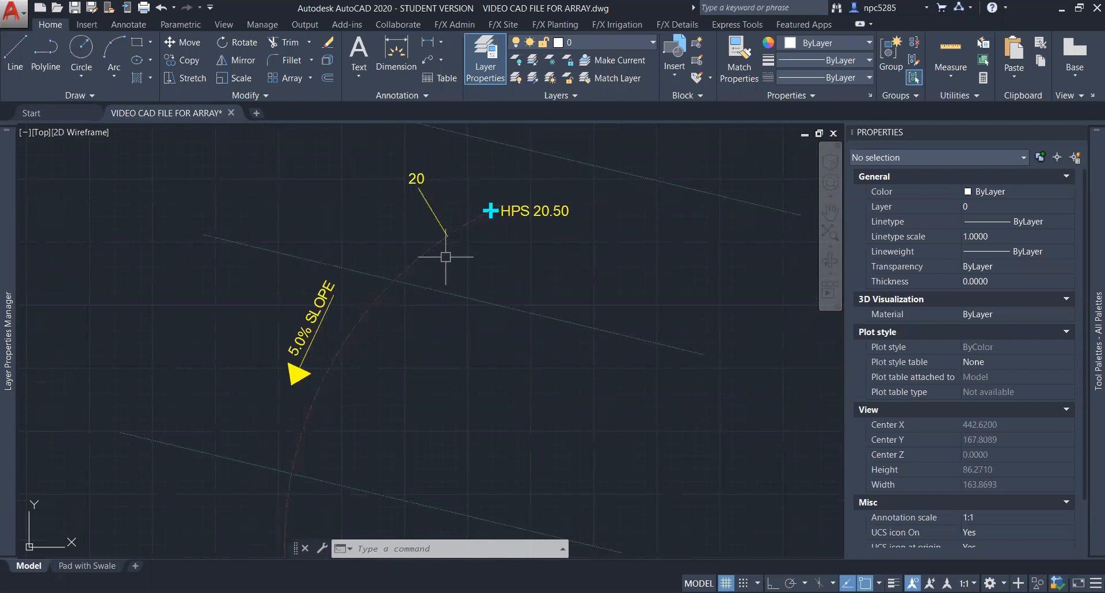
type("pl")
key("Return")
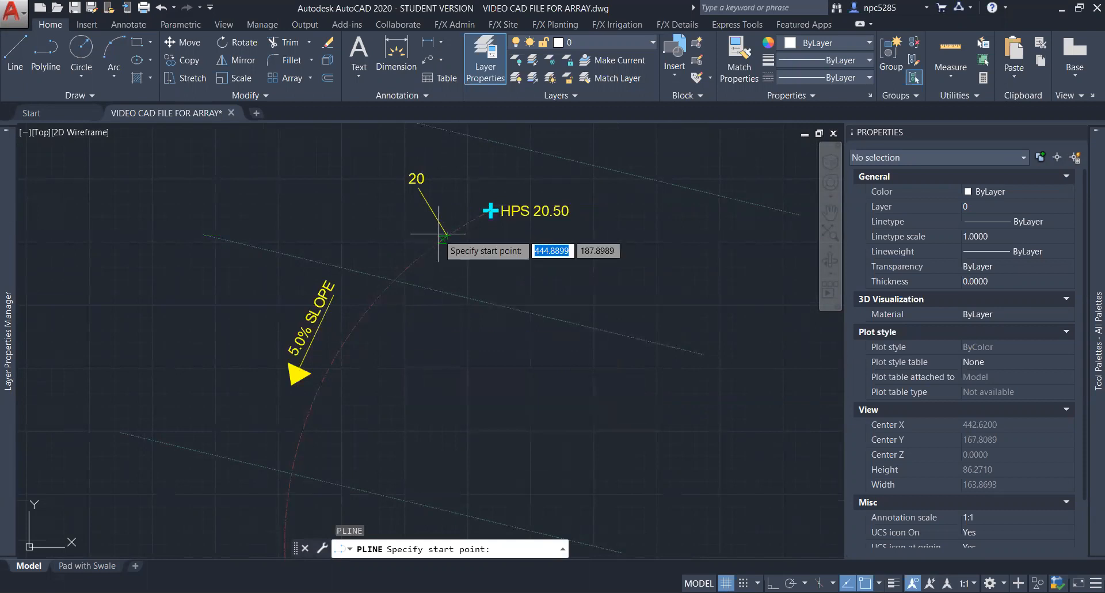
left_click(445, 236)
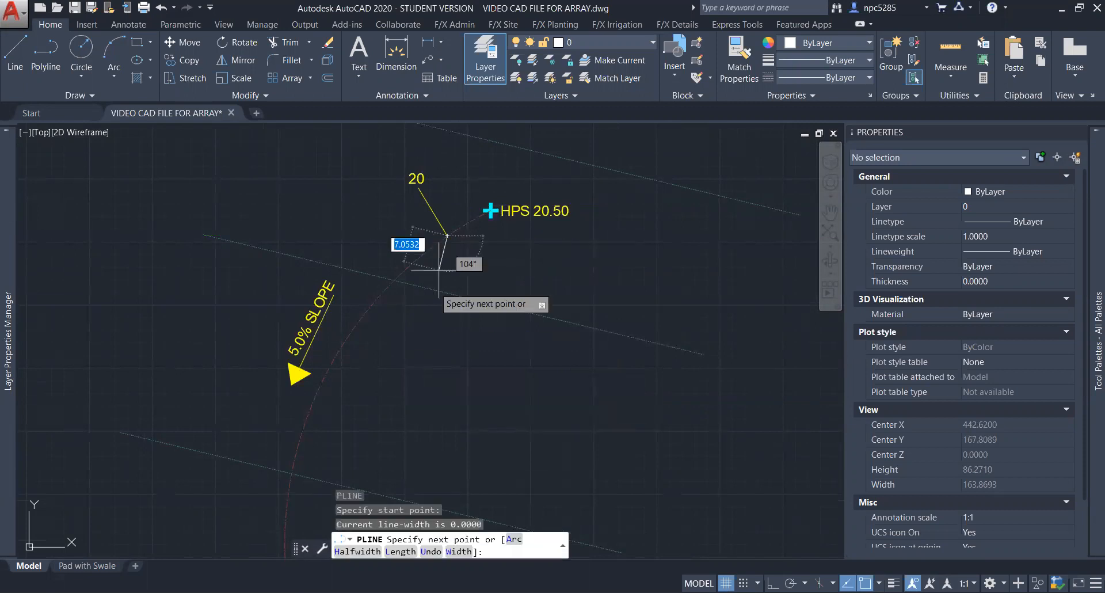
left_click(436, 336)
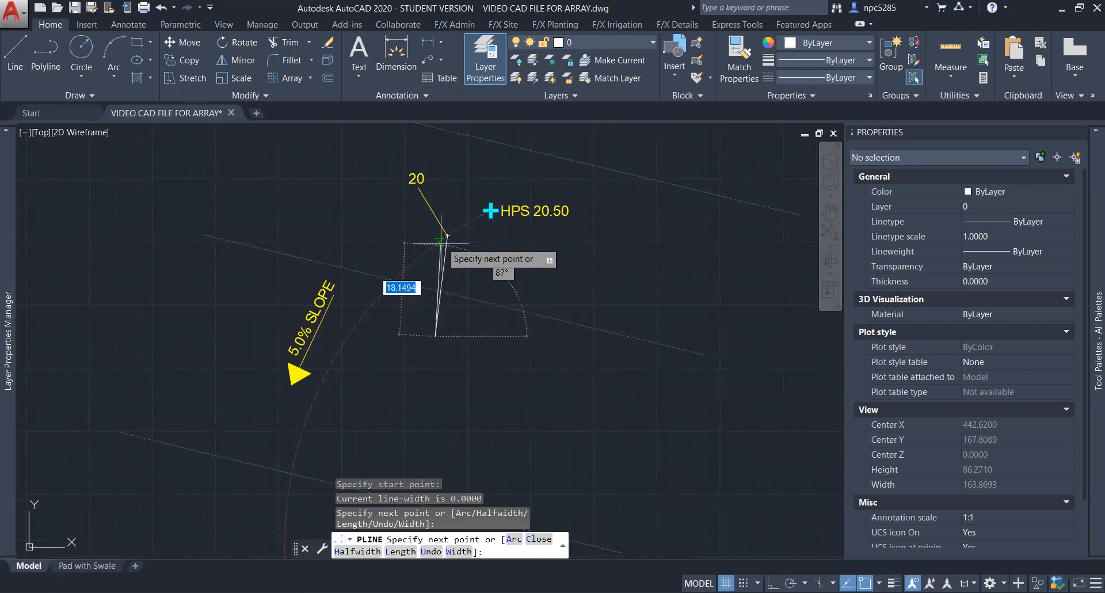
key("Escape")
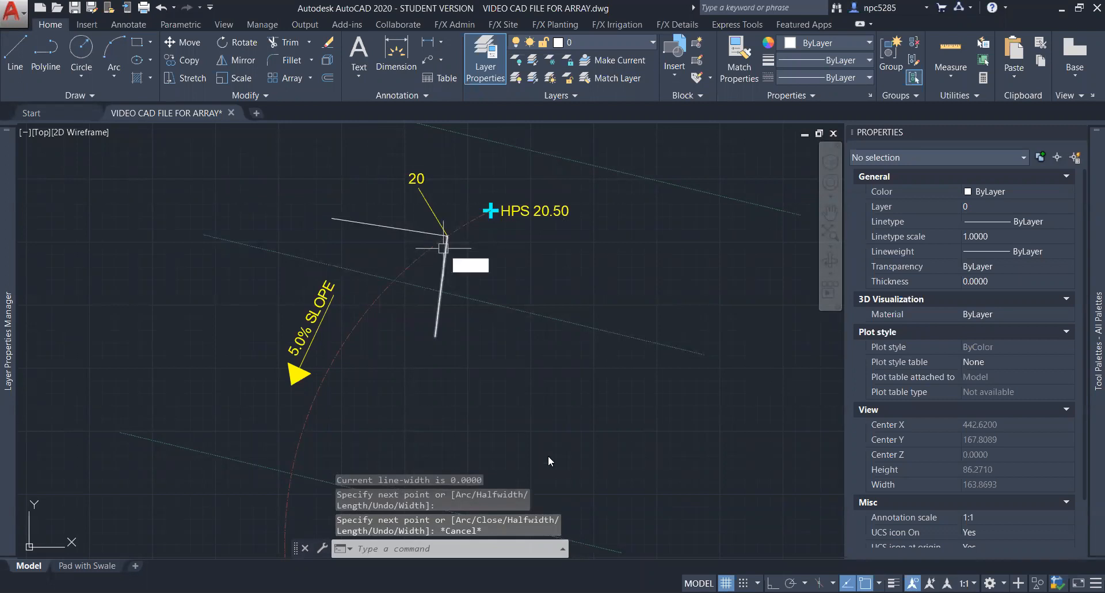
key("Escape")
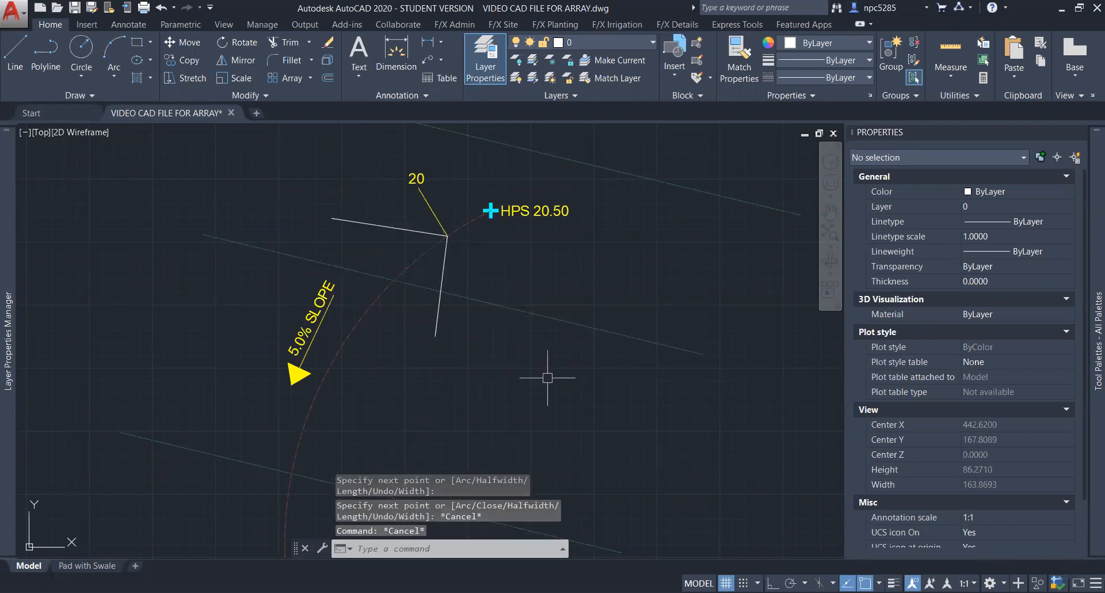
type("pl")
key("Return")
key("Escape")
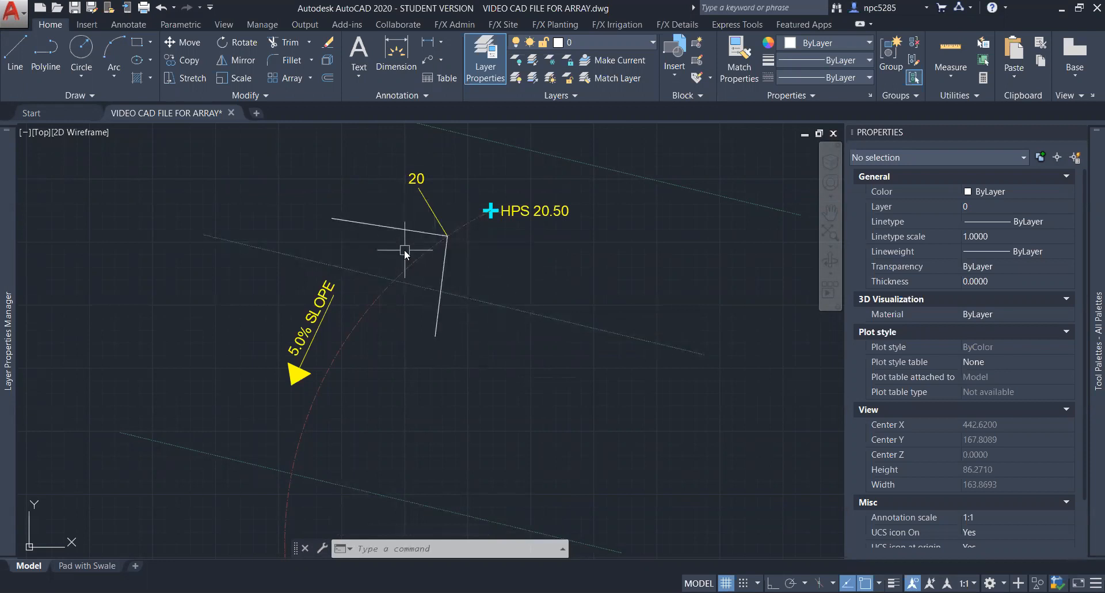
type("c")
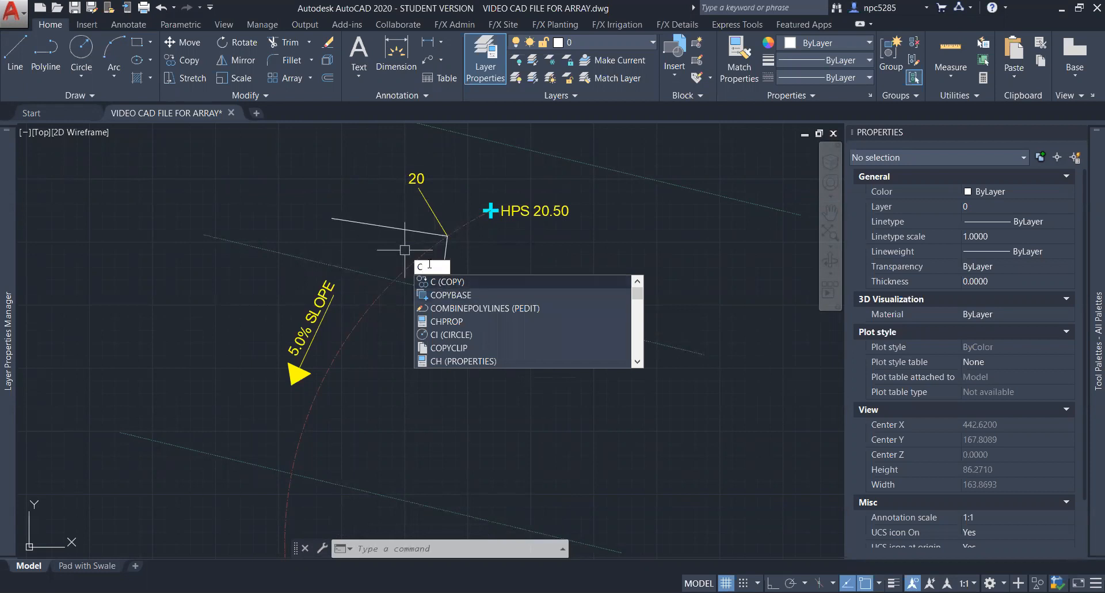
key("Escape")
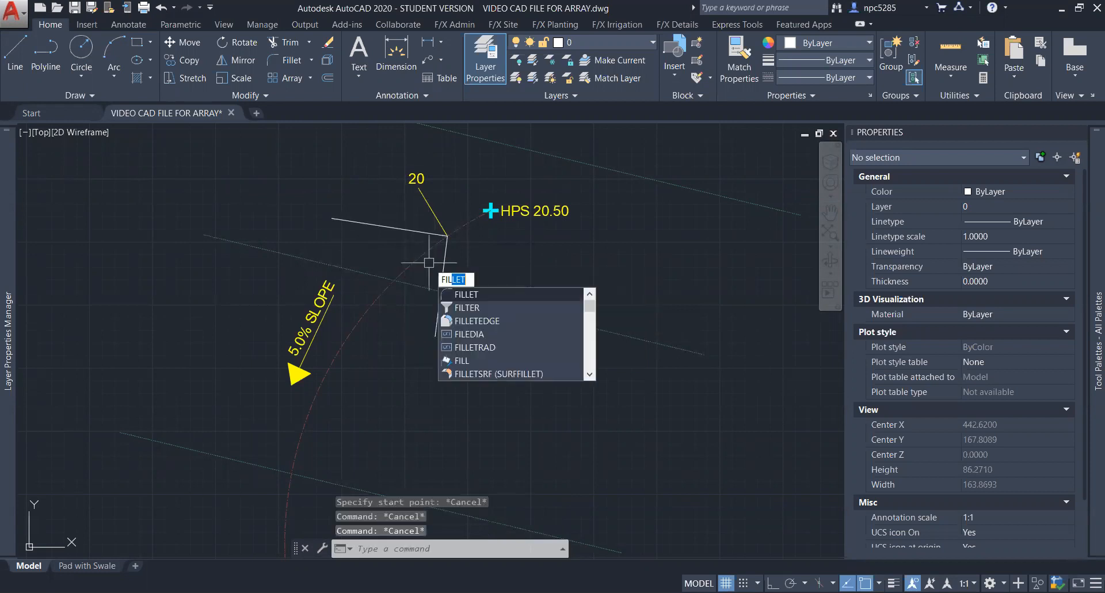
Step: Fillet the corner between the two contour legs with a radius of 5
key("Return")
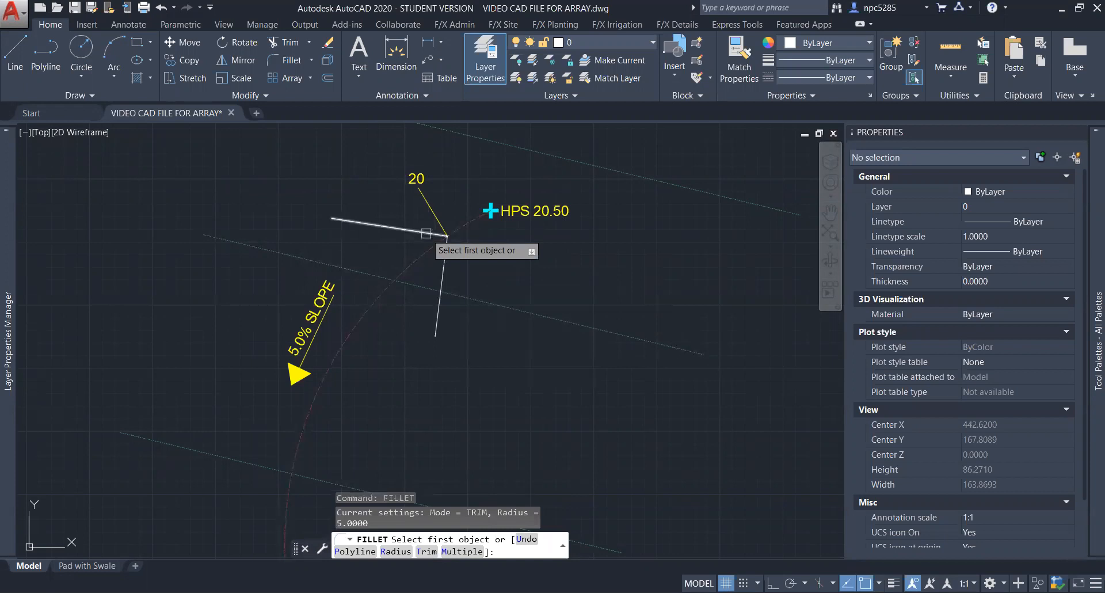
left_click(426, 233)
left_click(443, 265)
key("Escape")
Step: Move the filleted contour so its rounded corner meets the leader's end on the swale centerline
left_click(434, 308)
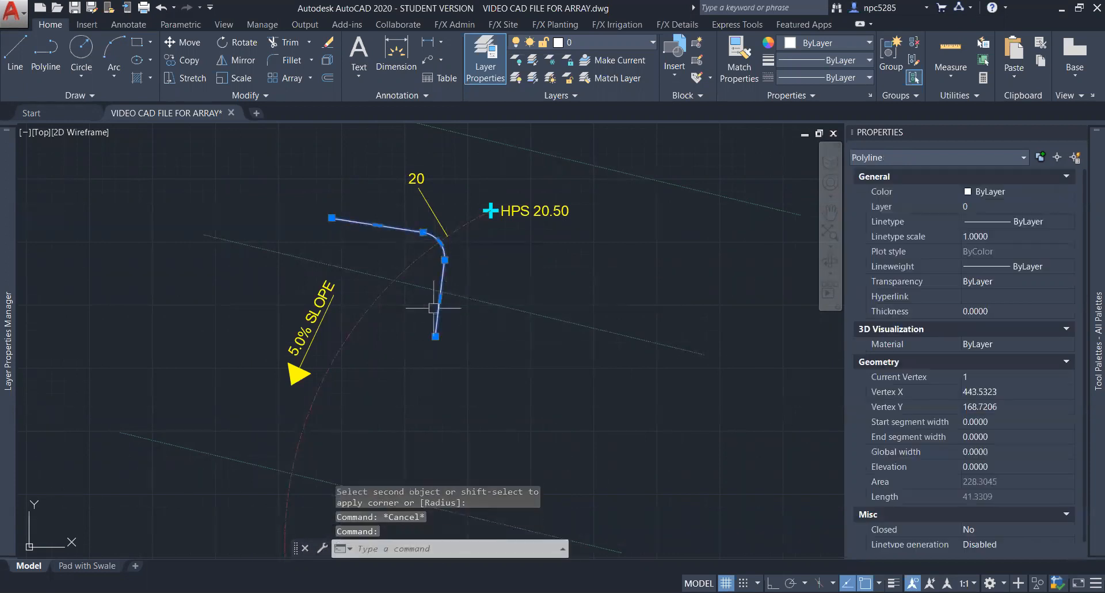
type("m")
key("Return")
left_click(444, 240)
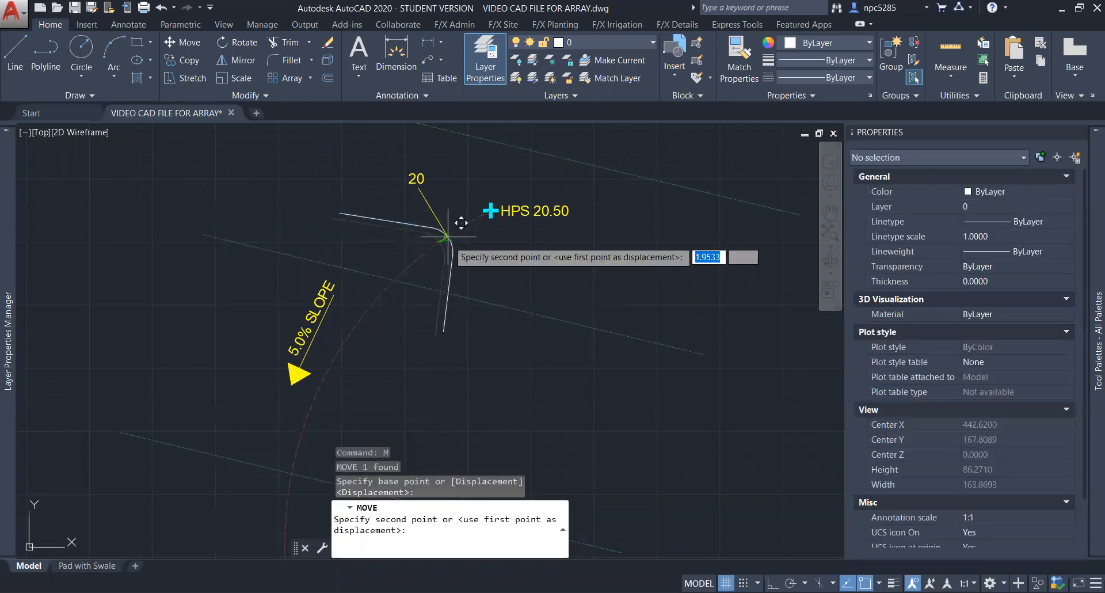
left_click(461, 223)
scroll(457, 215, "up", 5)
left_click(457, 214)
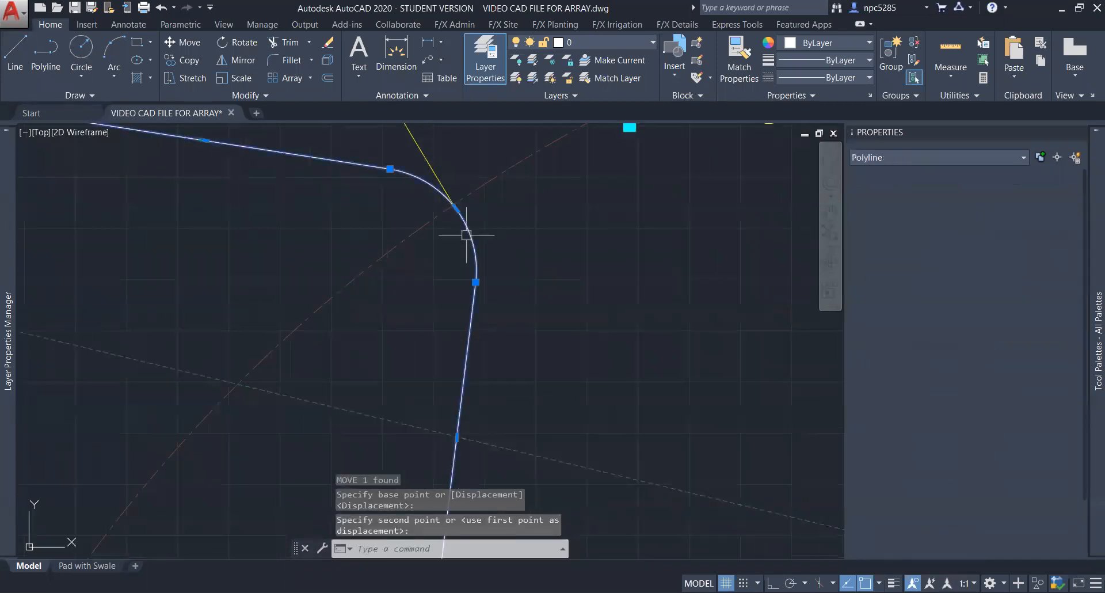
type("m")
key("Return")
left_click(452, 199)
left_click(452, 199)
scroll(456, 210, "down", 4)
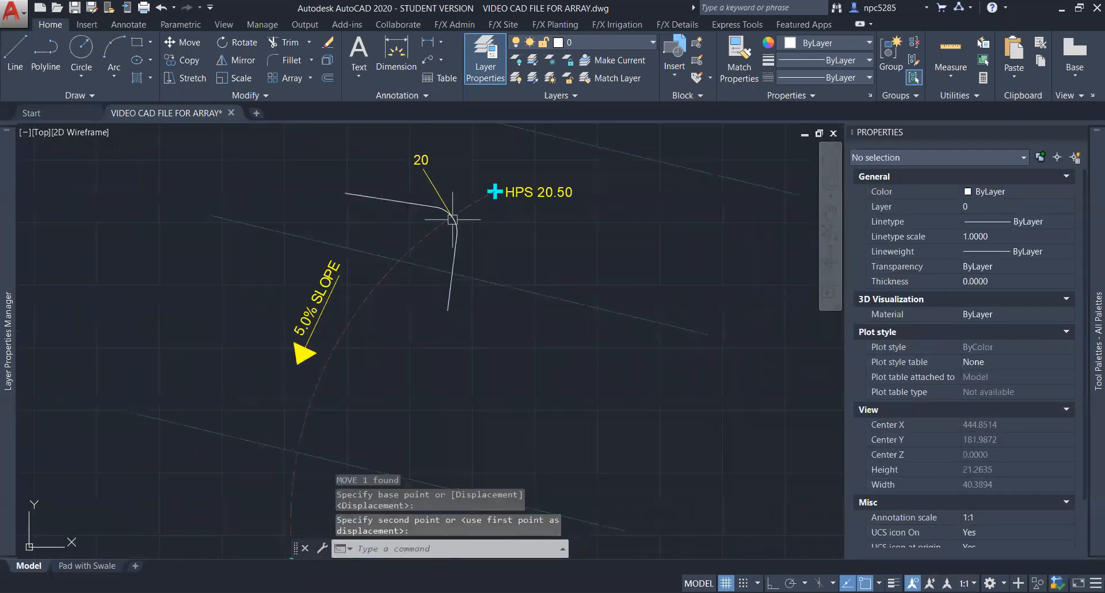
scroll(477, 214, "down", 1)
scroll(402, 238, "up", 1)
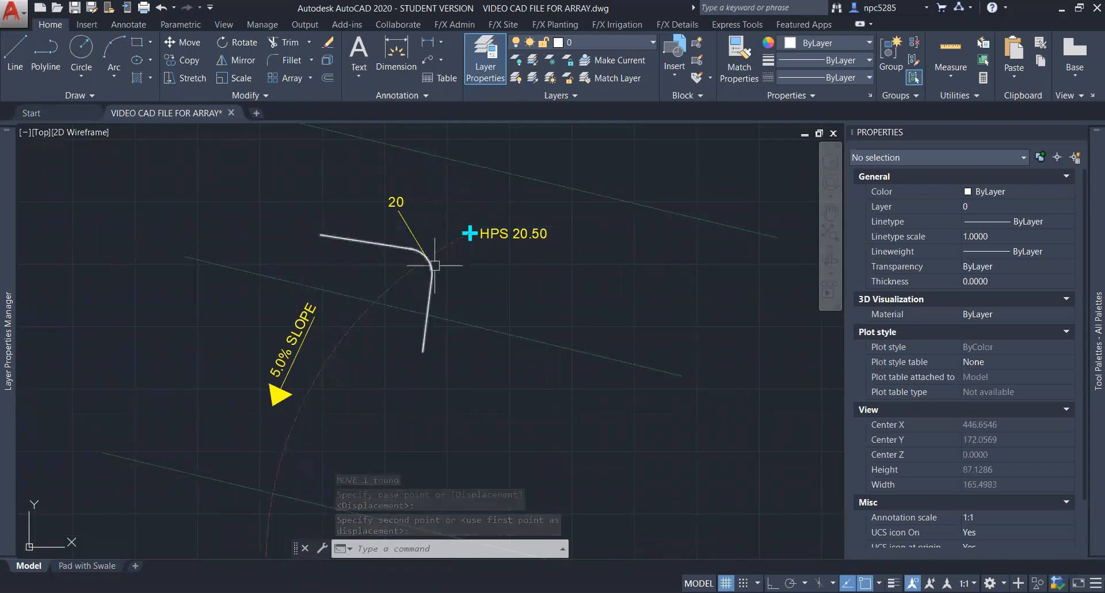
Step: Create a path array of the rounded contour polyline along the curved swale centerline
middle_click_drag(289, 461, 395, 368)
middle_click_drag(549, 166, 487, 271)
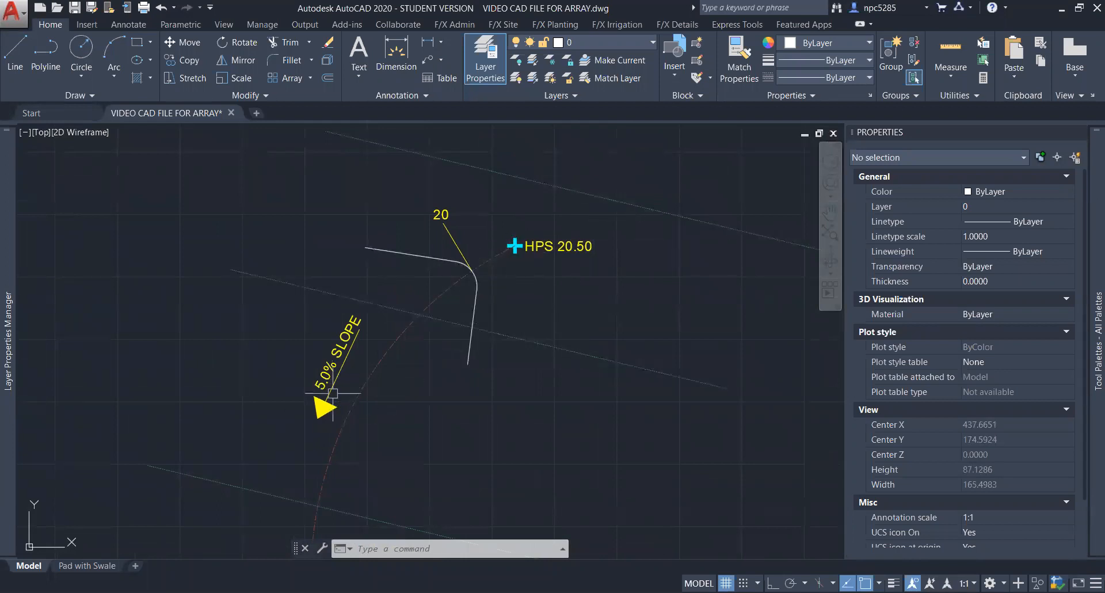
middle_click_drag(476, 370, 567, 310)
scroll(568, 248, "down", 2)
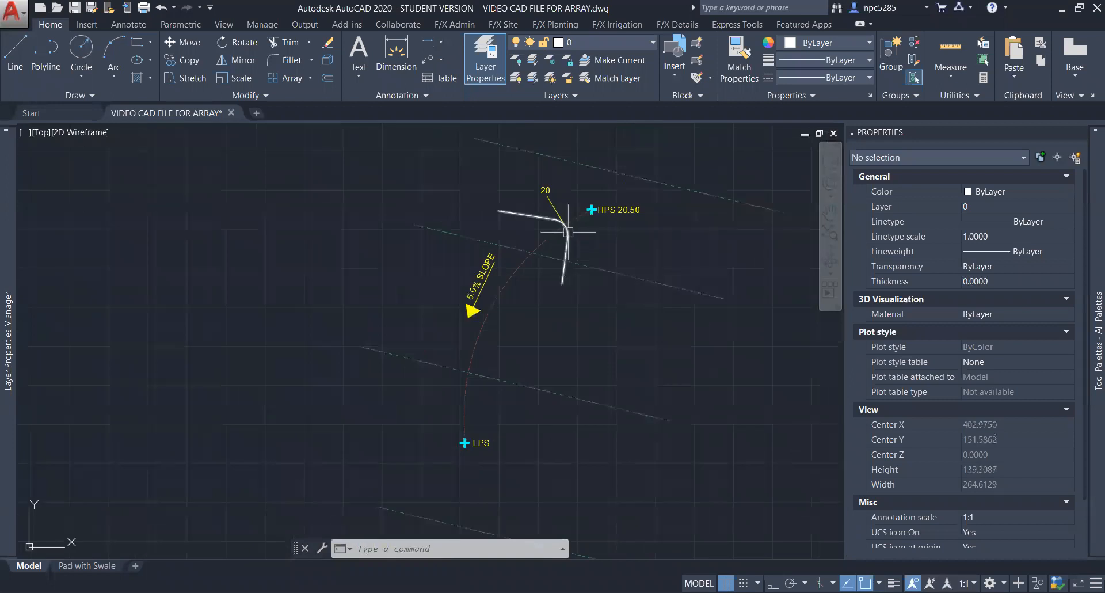
scroll(532, 240, "up", 2)
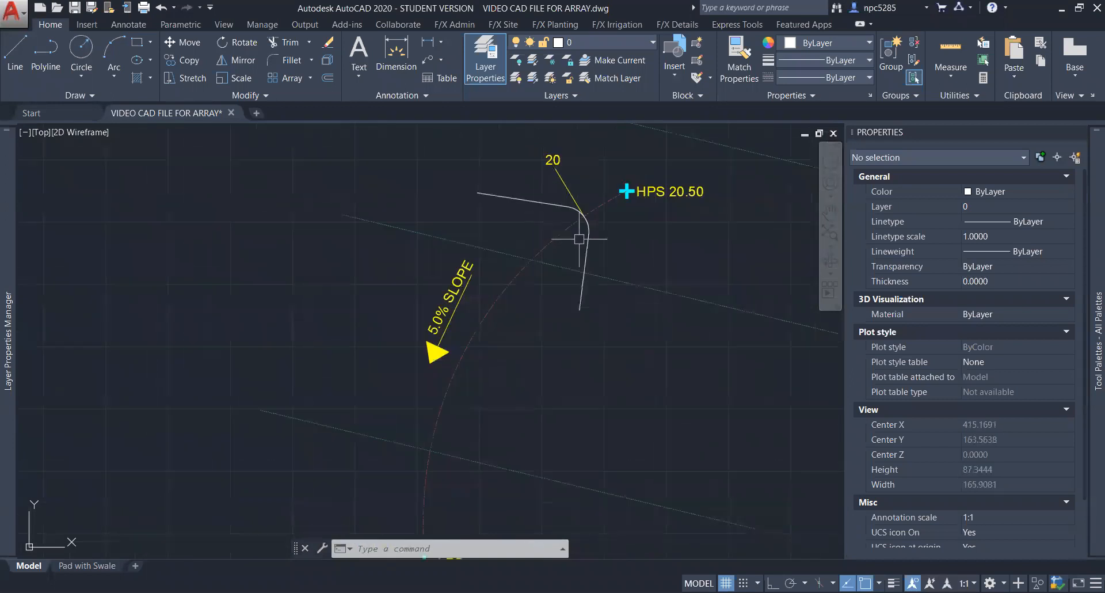
left_click(587, 252)
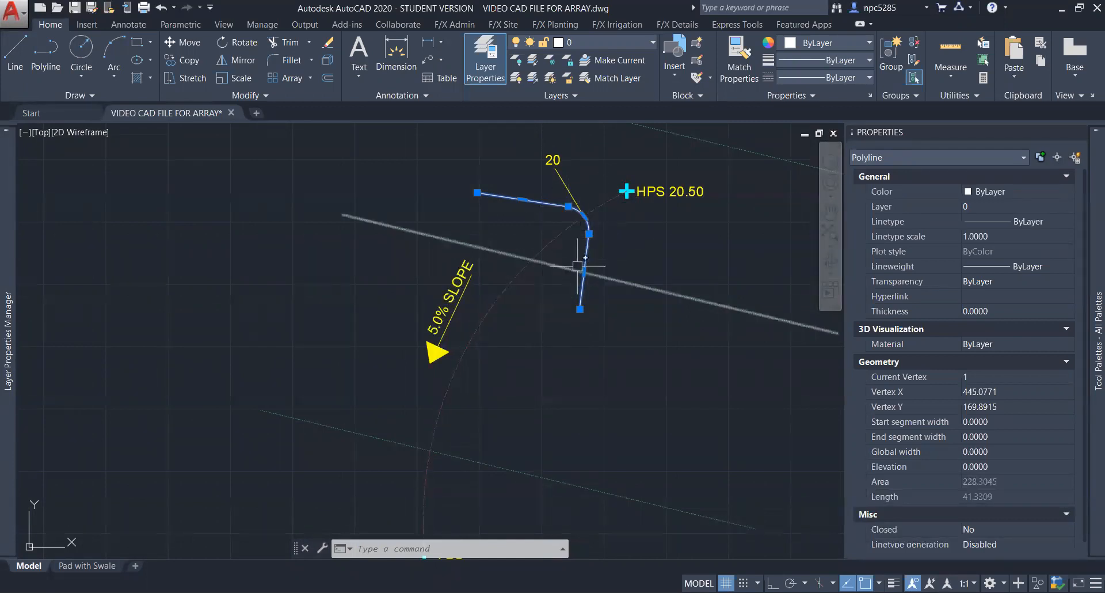
type("A")
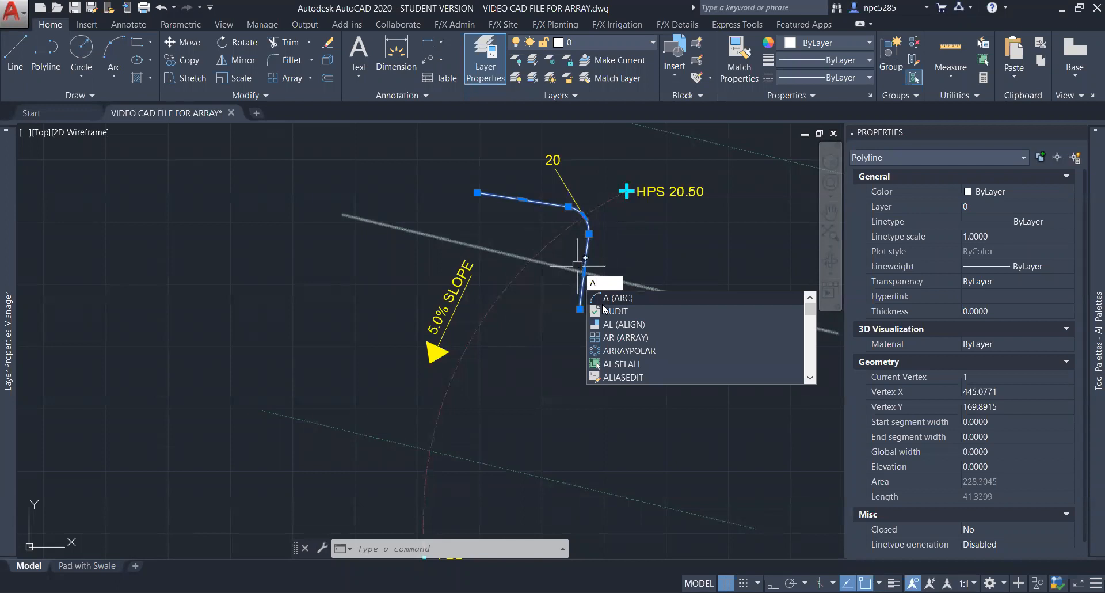
left_click(631, 343)
key("Return")
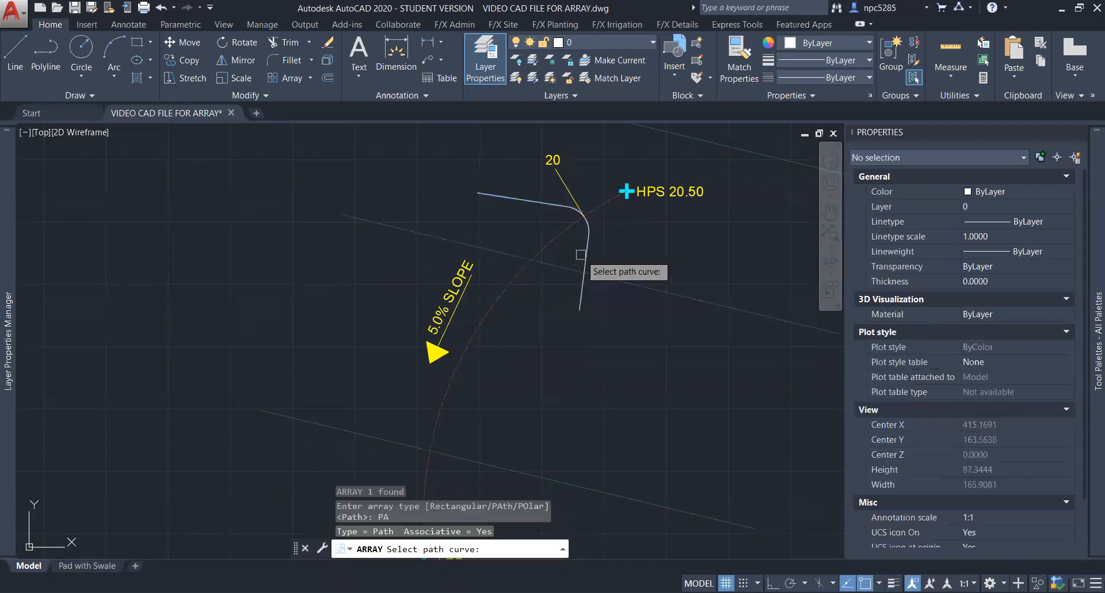
left_click(584, 237)
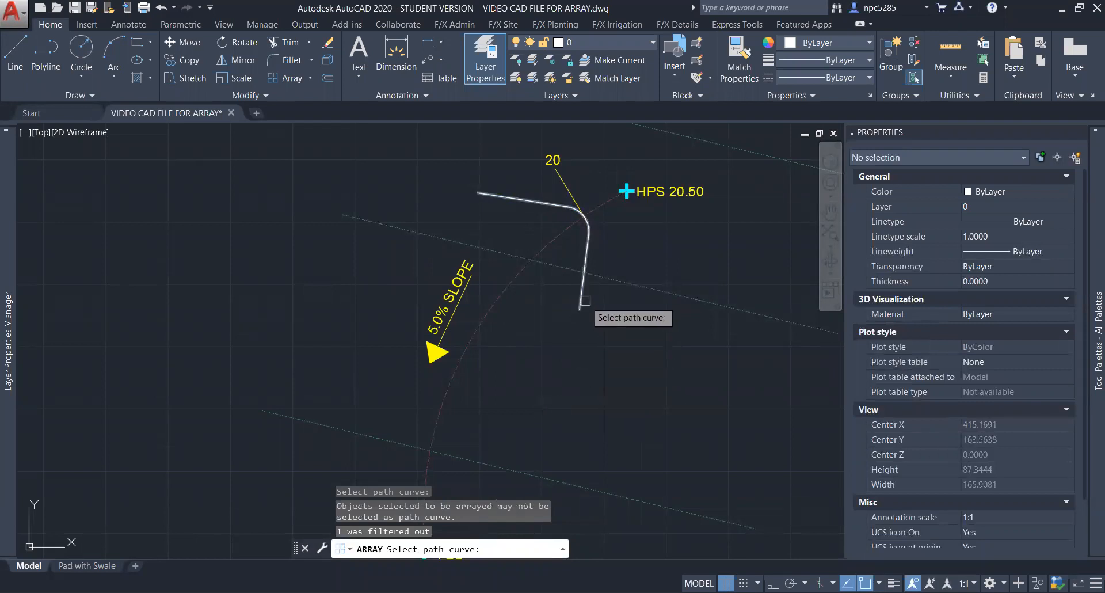
left_click(511, 280)
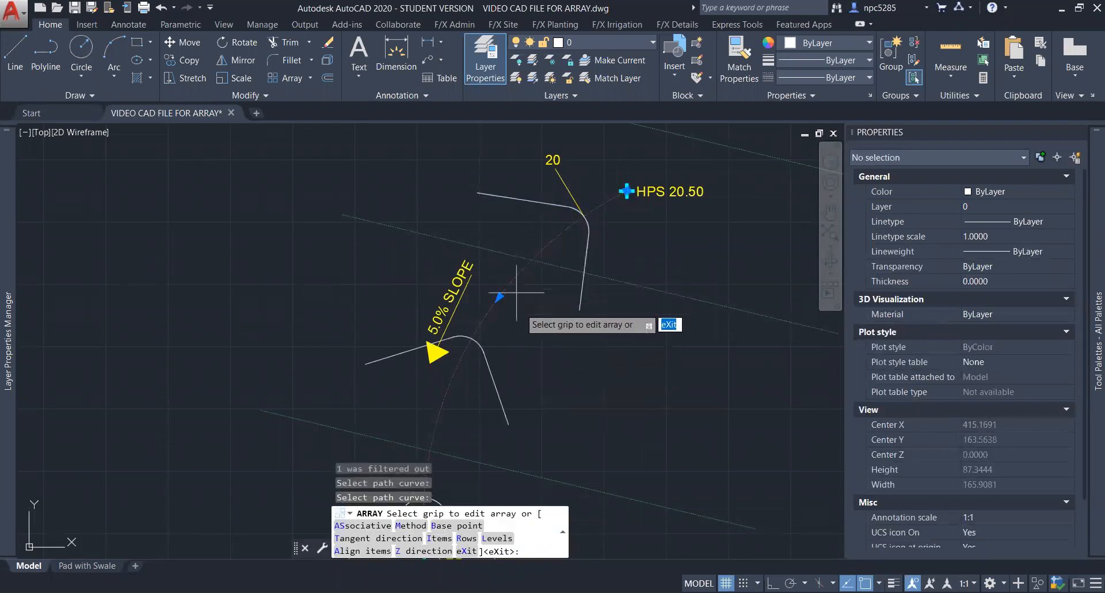
Step: Set the spacing between the arrayed contours to 20 and check the last contour's position at LPS
scroll(505, 407, "down", 2)
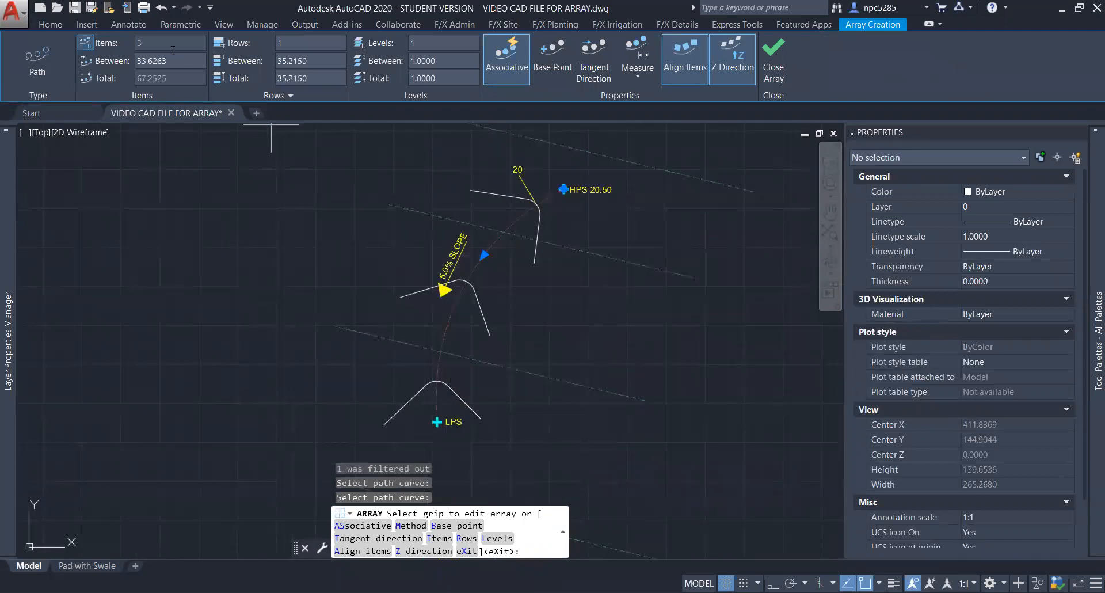
type("20")
key("Return")
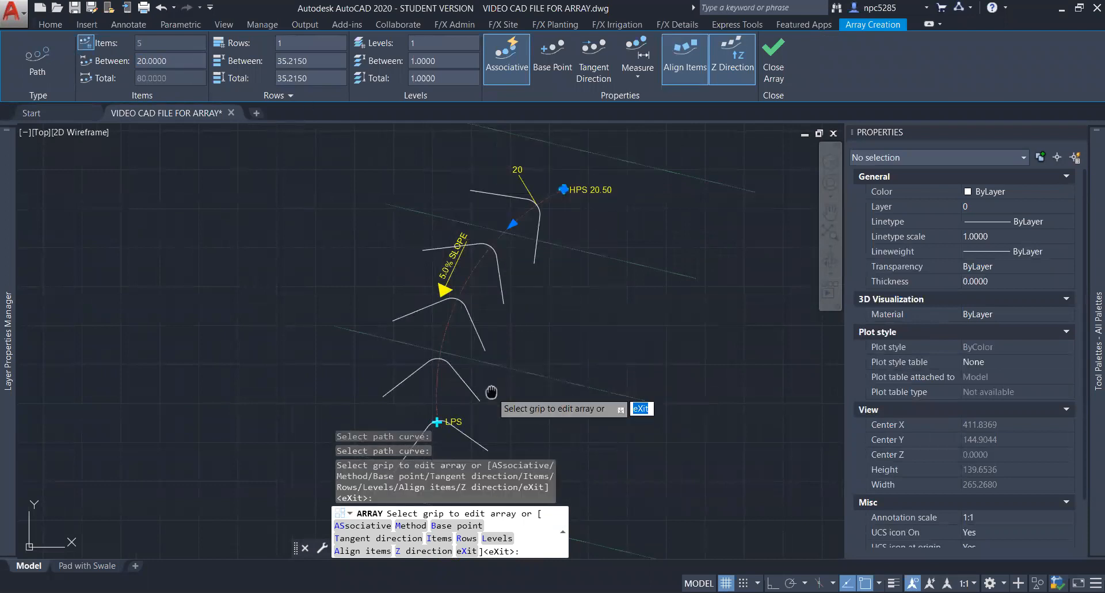
scroll(463, 363, "up", 8)
scroll(464, 363, "up", 1)
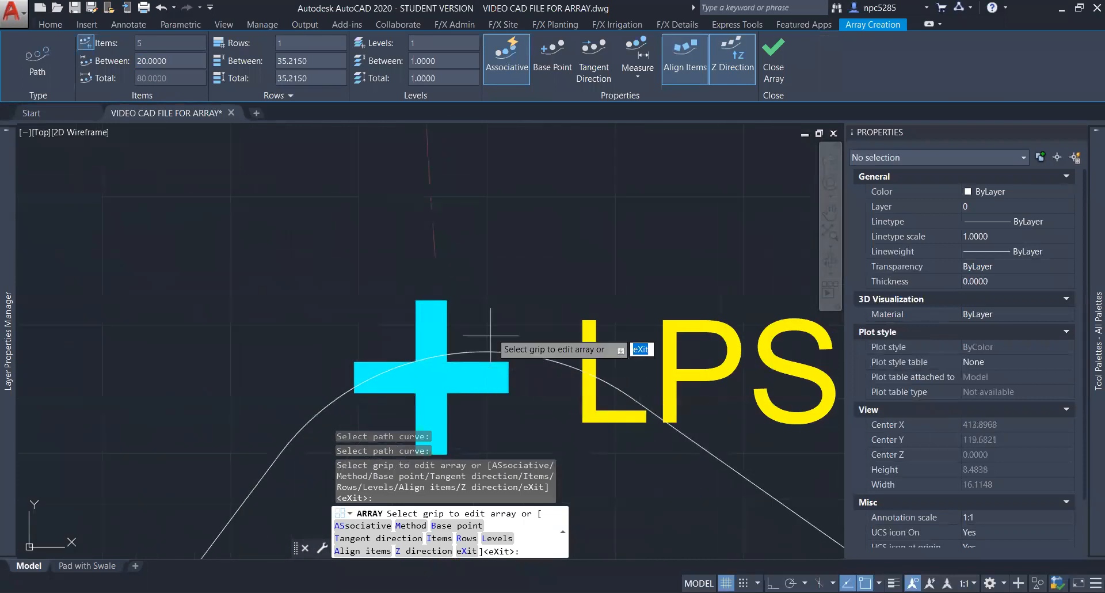
scroll(496, 311, "down", 1)
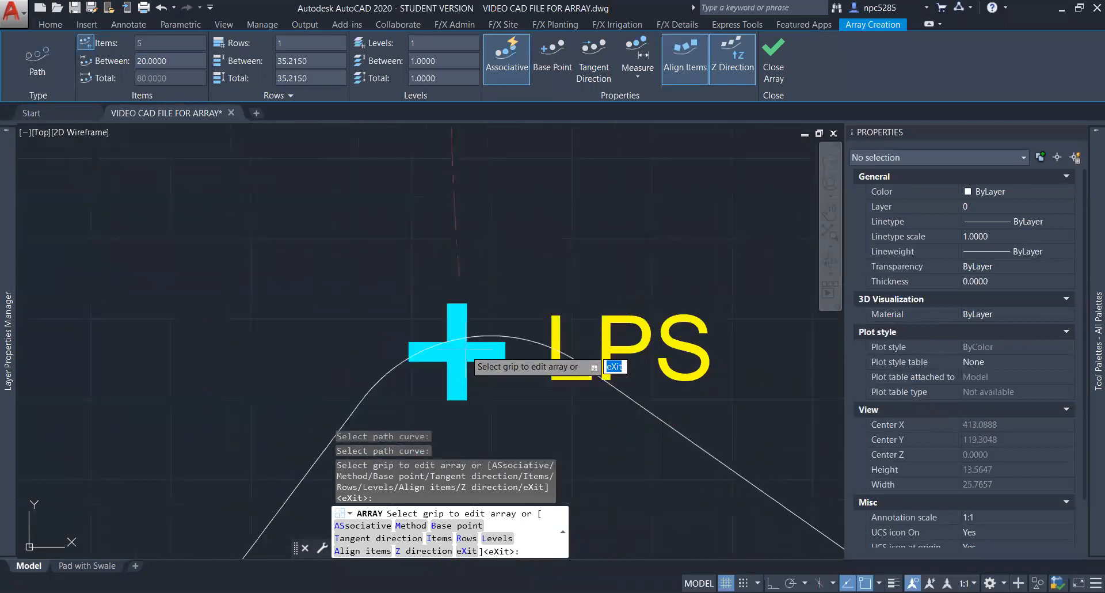
scroll(460, 368, "down", 8)
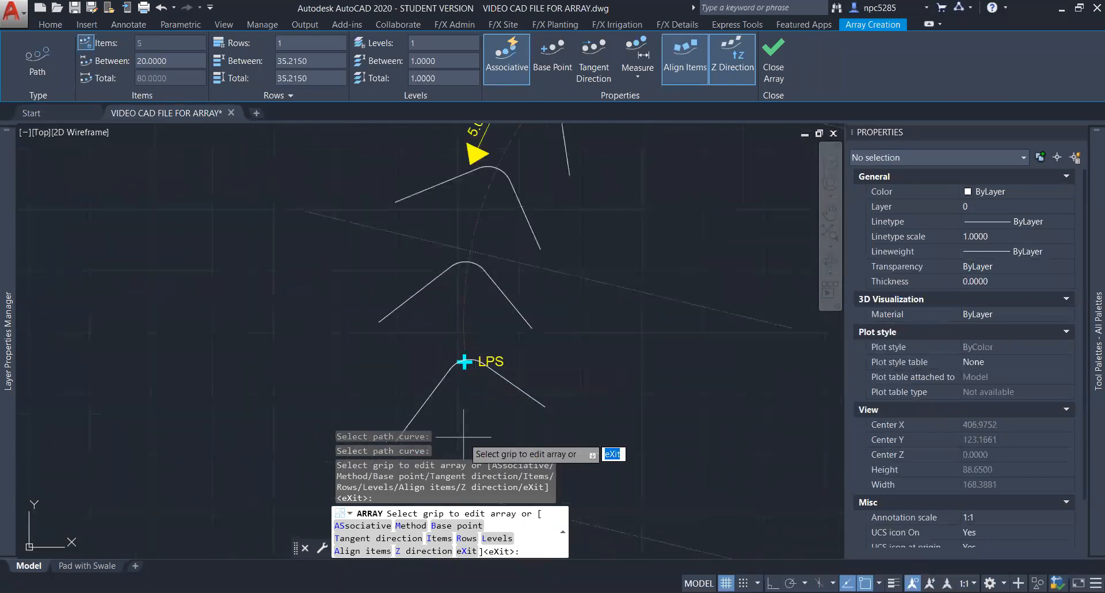
Step: Finish the path array and check the arrayed contours along the swale centerline between HPS 20.50 and LPS
scroll(471, 426, "down", 3)
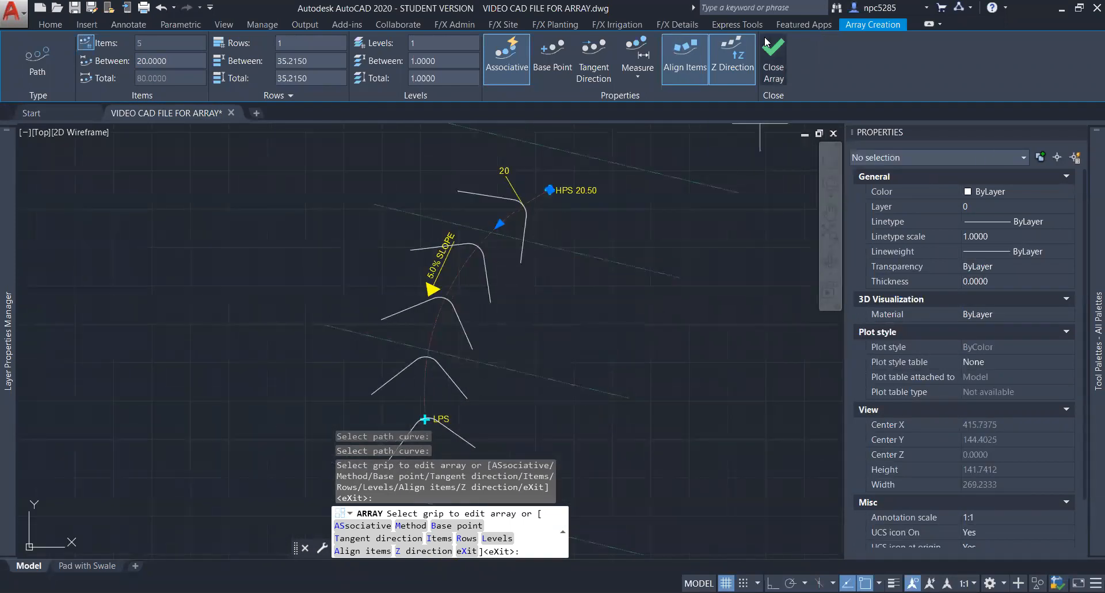
key("Return")
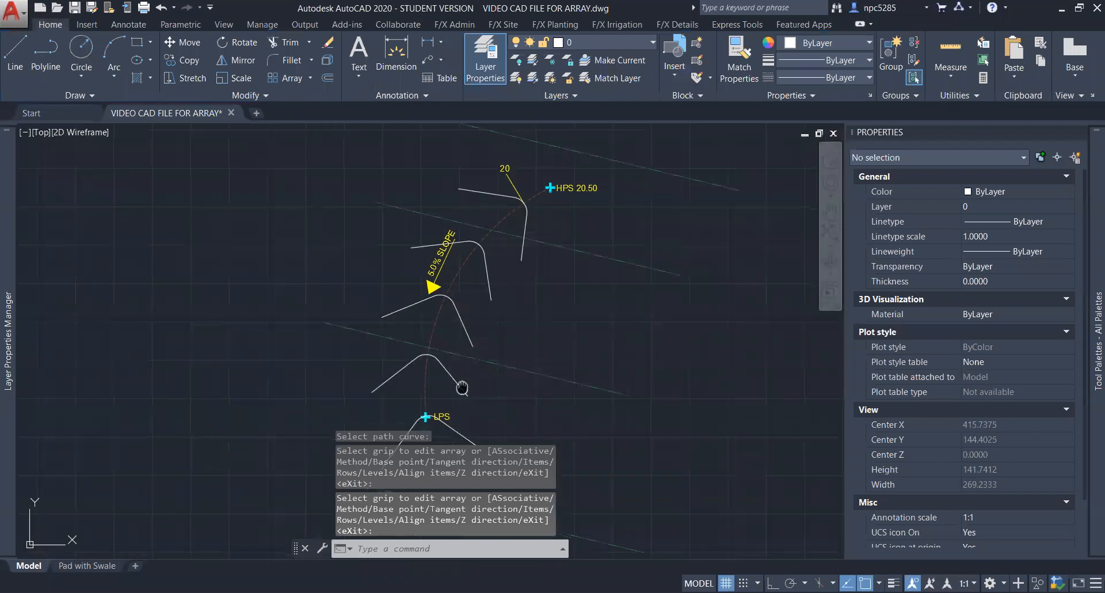
middle_click_drag(439, 409, 457, 358)
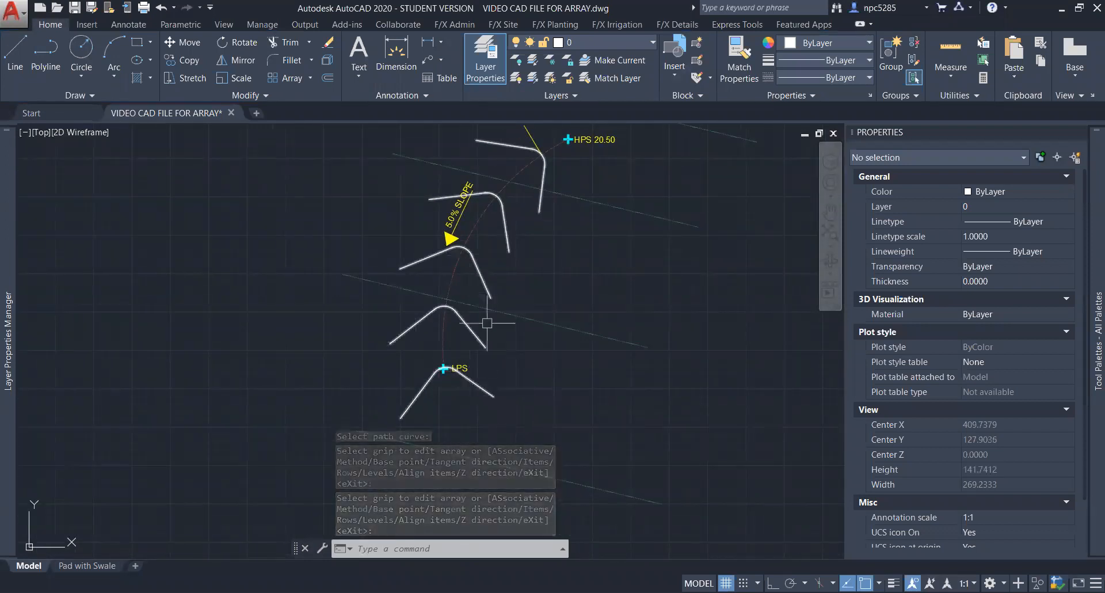
middle_click_drag(579, 212, 547, 277)
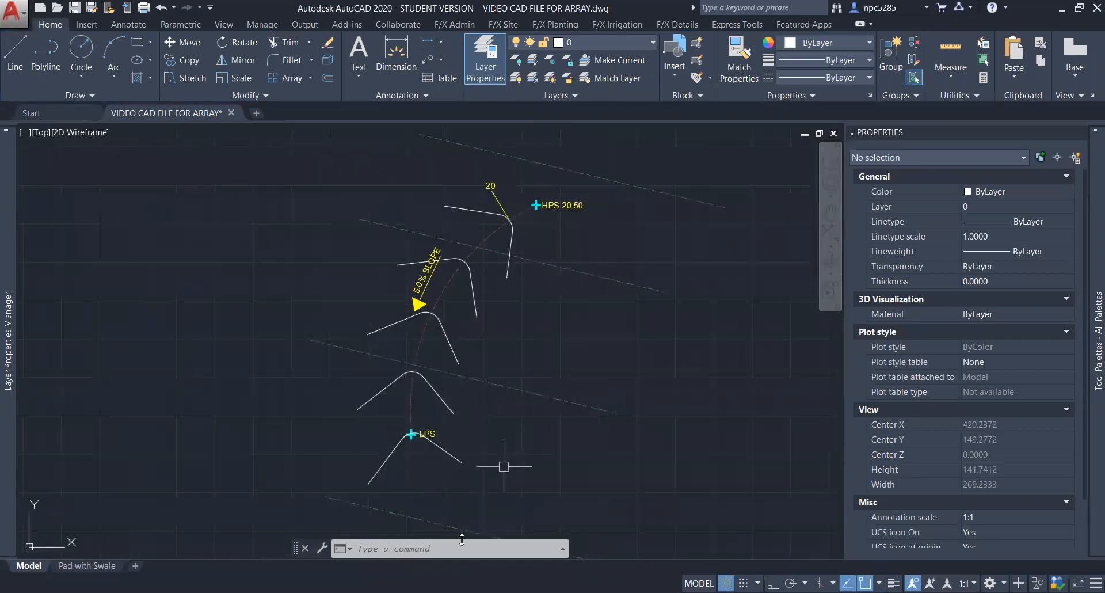
scroll(496, 248, "up", 2)
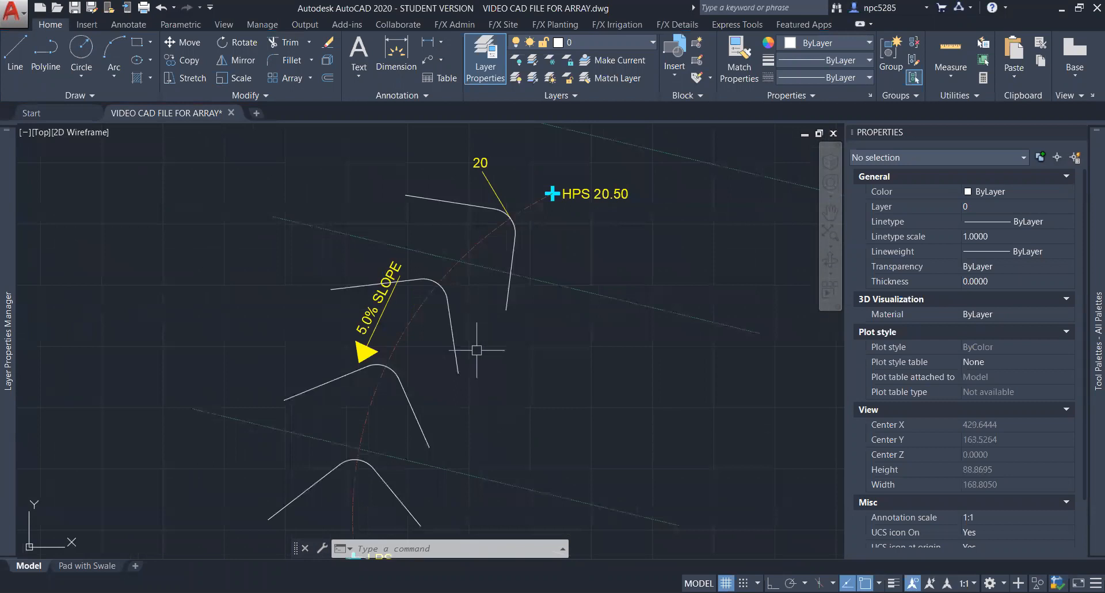
Step: Try widening the path array's item spacing to about 60 along the centerline, and undo the change
left_click(460, 327)
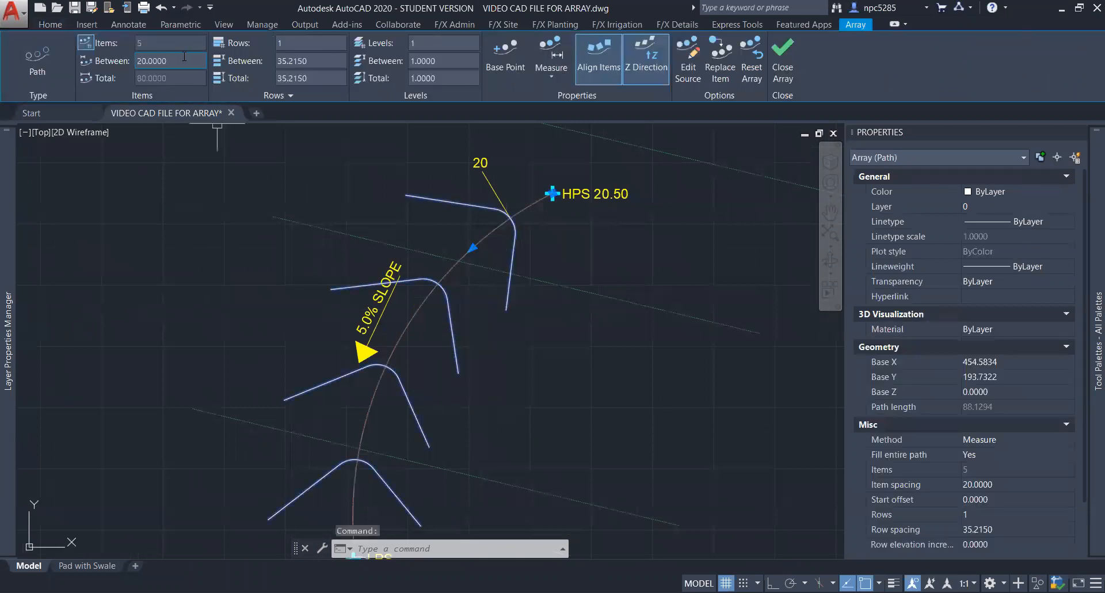
scroll(428, 375, "down", 2)
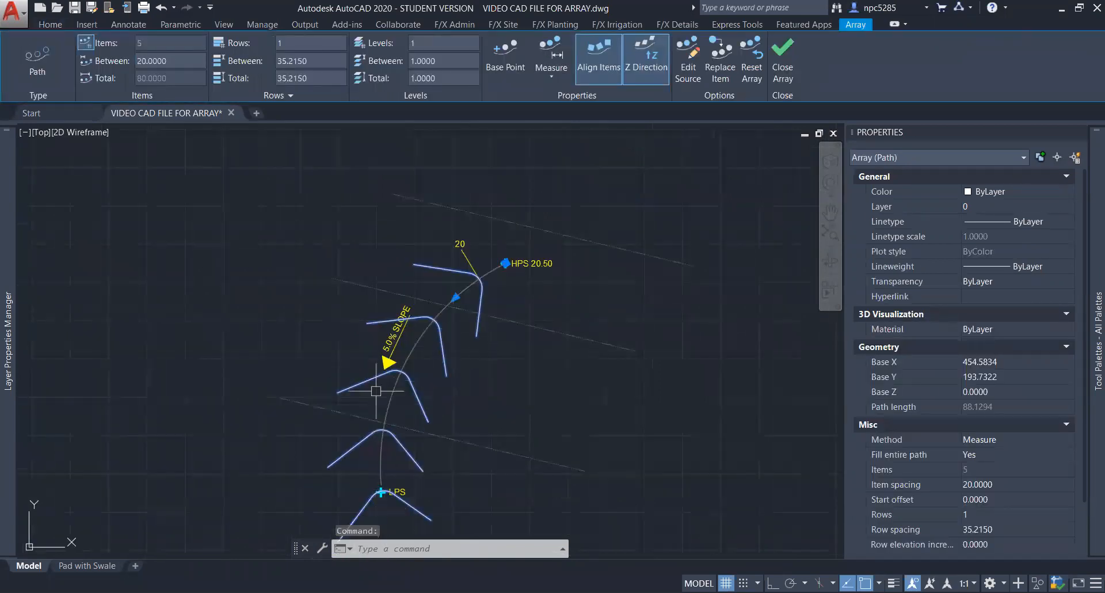
middle_click_drag(436, 414, 434, 393)
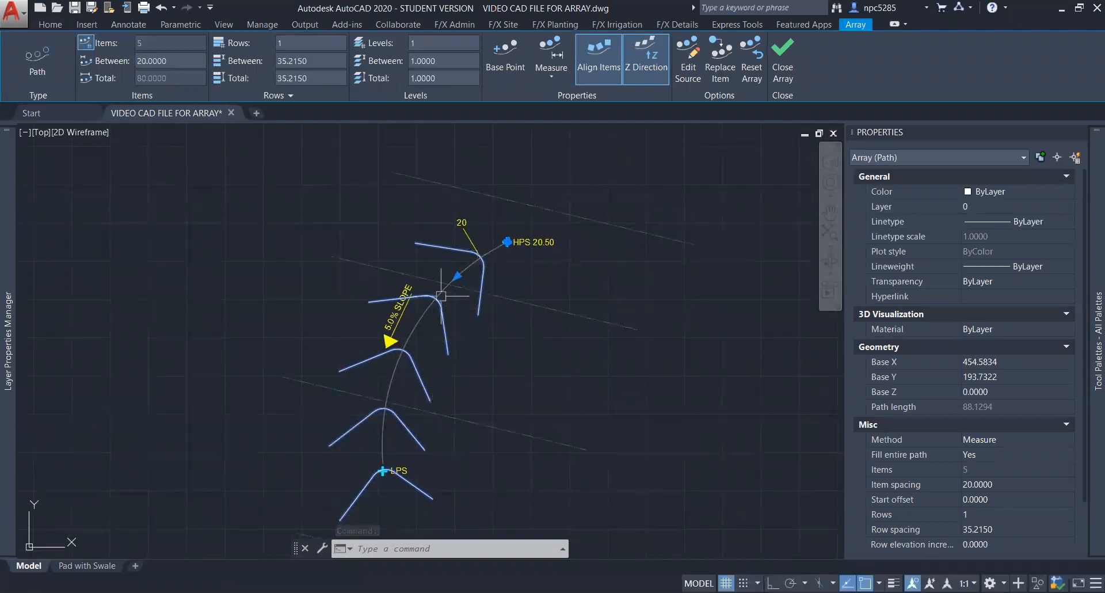
key("Escape")
left_click(480, 304)
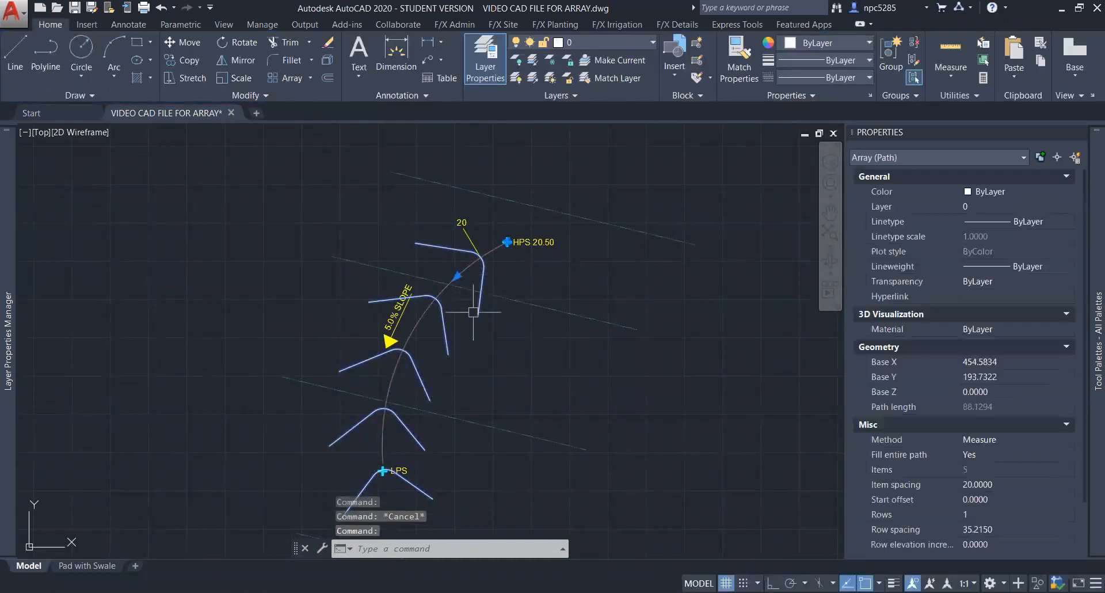
left_click(457, 276)
left_click(397, 368)
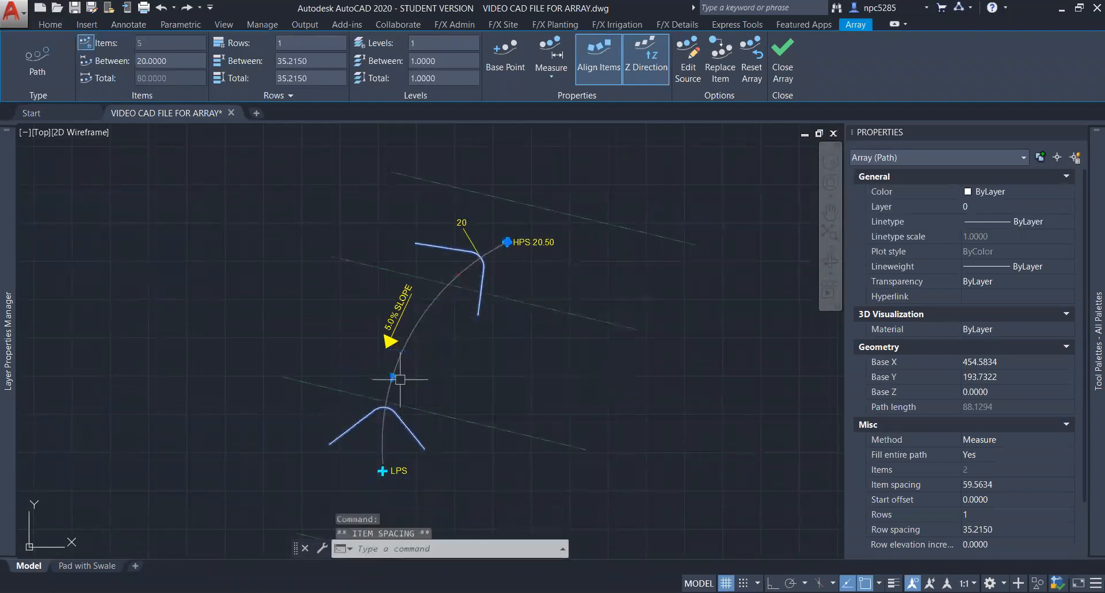
key("ctrl+z")
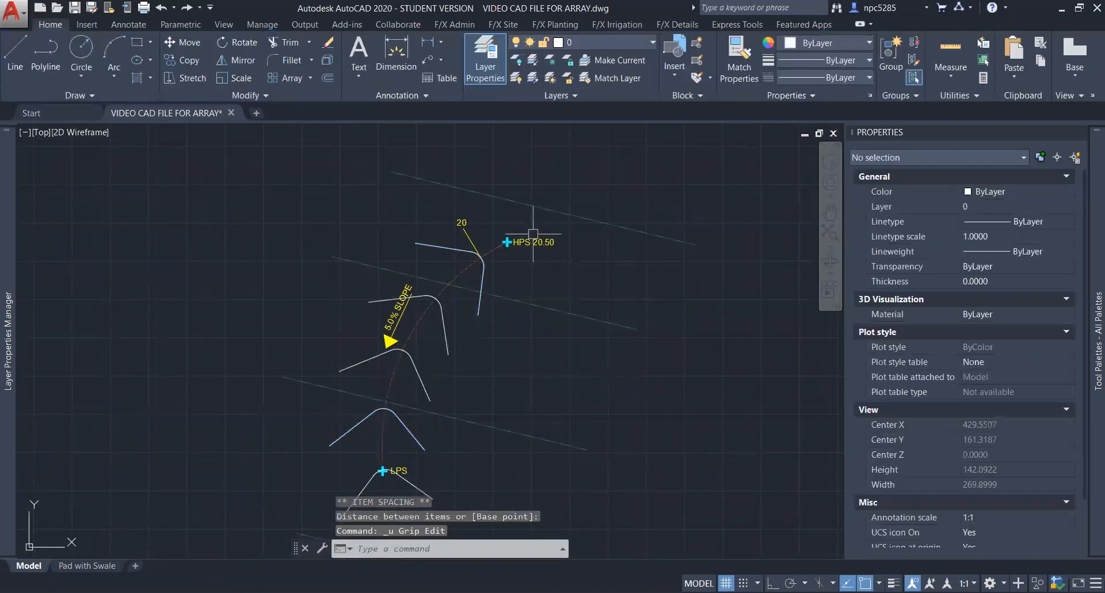
Step: Try moving the associative array off its path curve, accepting the loss of associativity, and undo the move
left_click(478, 277)
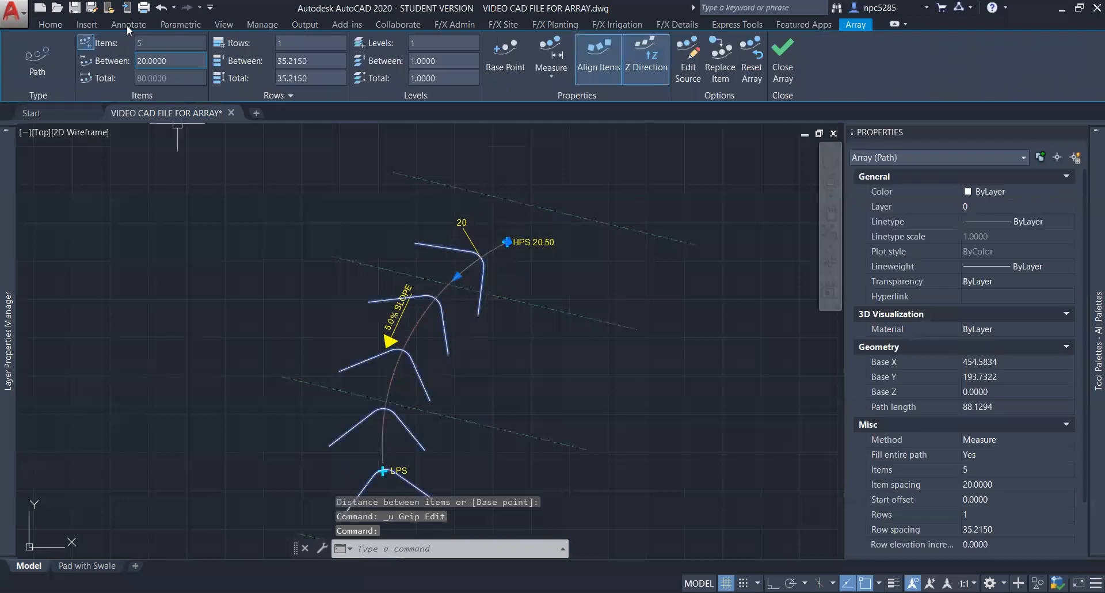
left_click(507, 242)
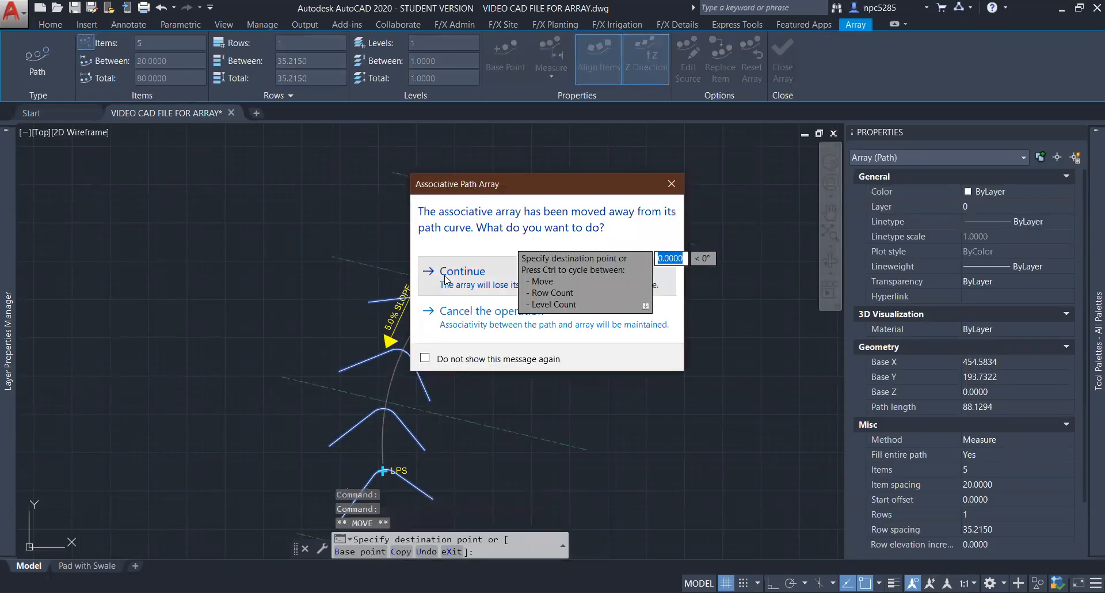
left_click(415, 337)
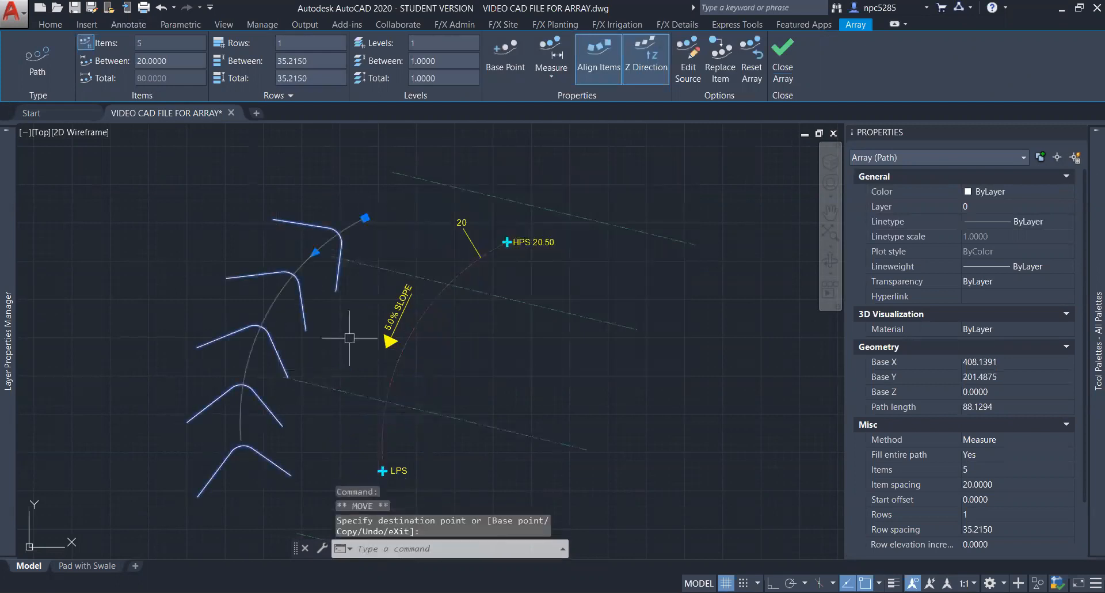
left_click(341, 298)
key("ctrl+z")
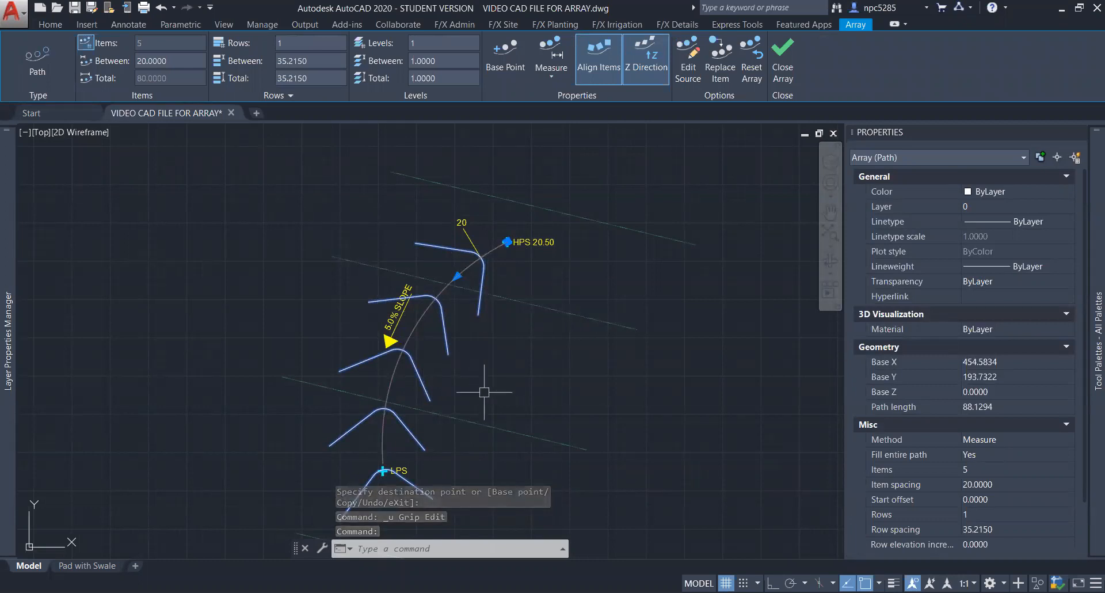
Step: Explode the path array into separate contour polylines and check that they can be selected individually
type("EX")
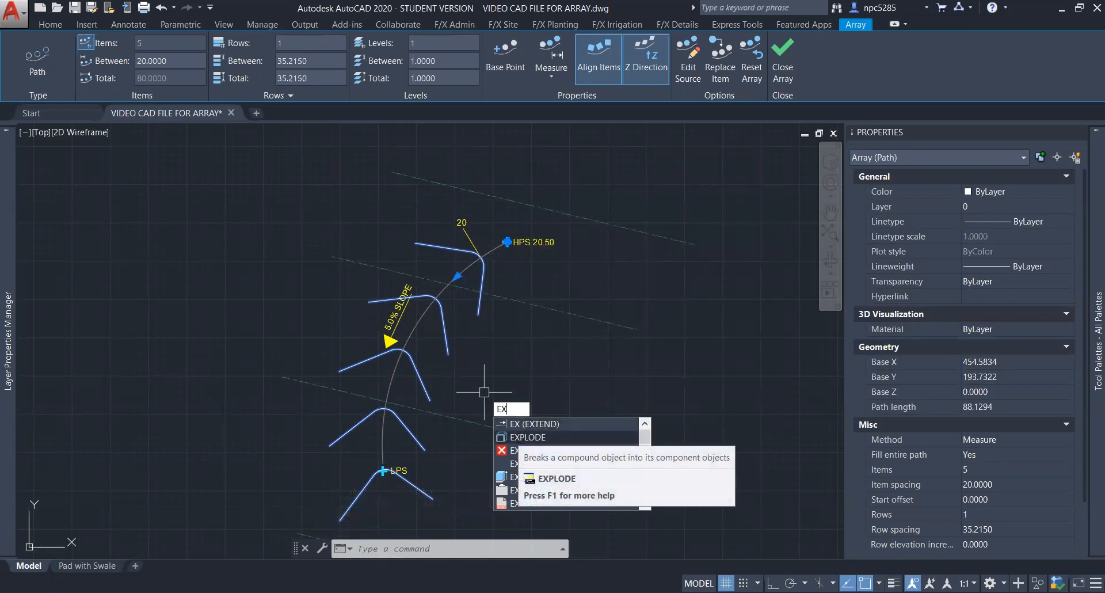
key("Return")
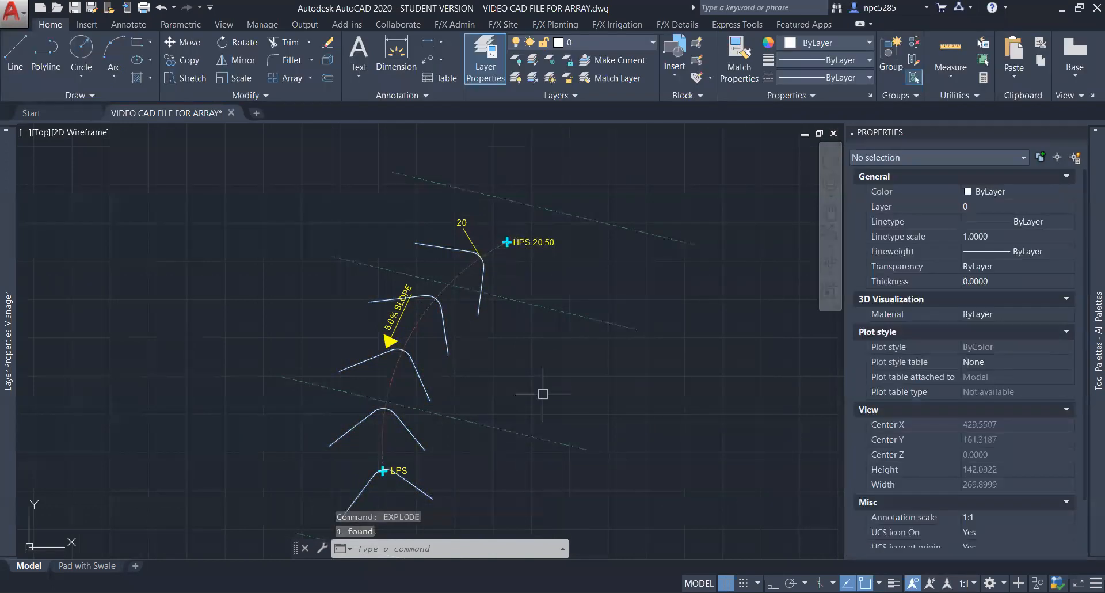
left_click(427, 390)
left_click(445, 336)
left_click(478, 302)
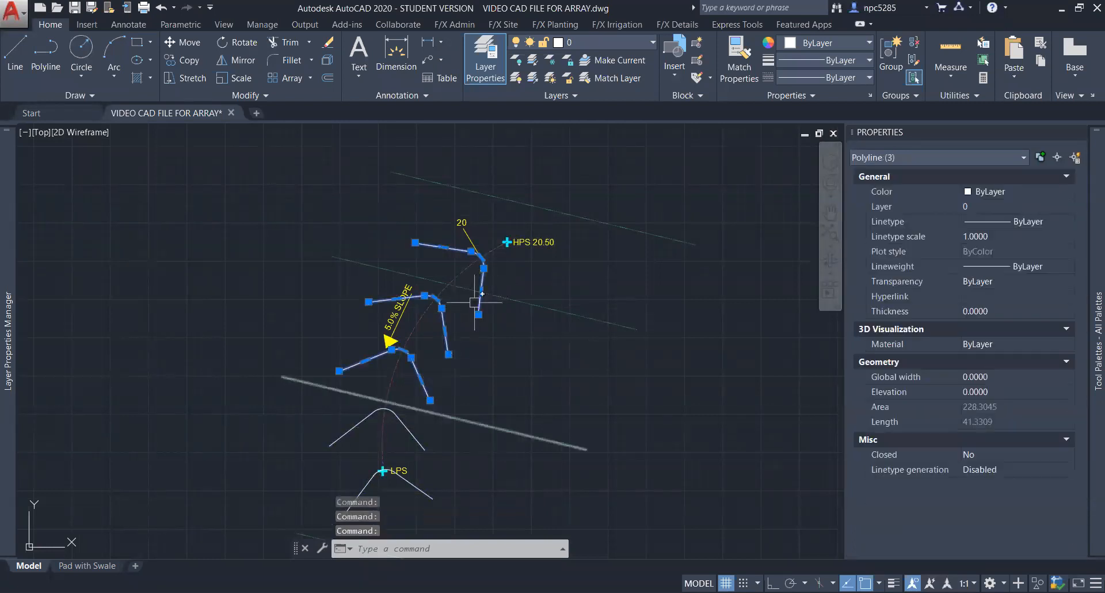
left_click(419, 455)
key("Escape")
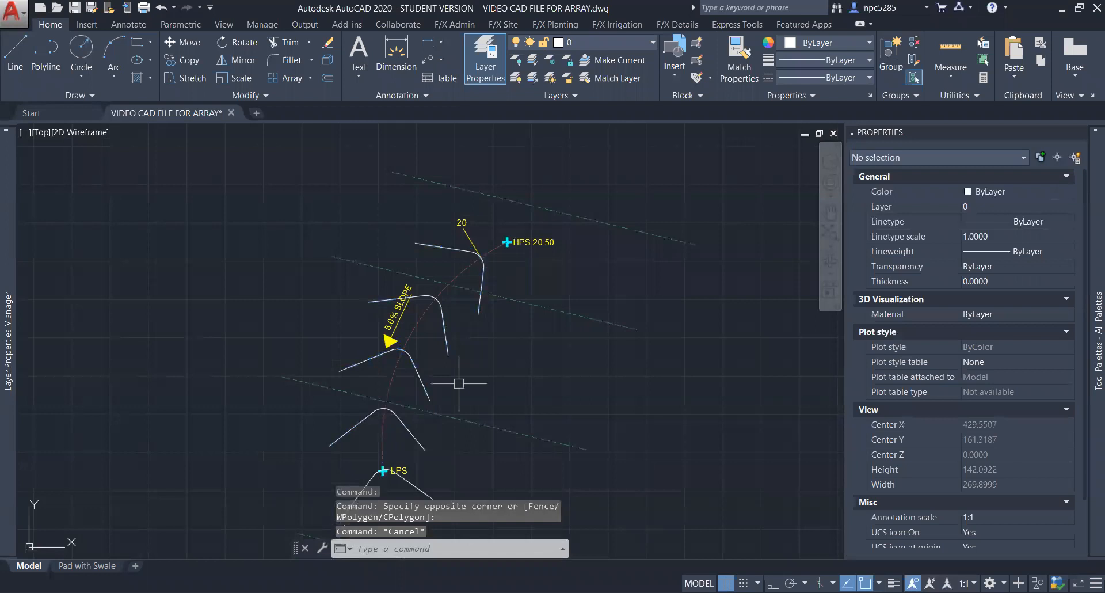
Step: Assign the contour nearest HPS 20.50 to the L-PROP5 layer
middle_click_drag(473, 354, 500, 336)
left_click(509, 272)
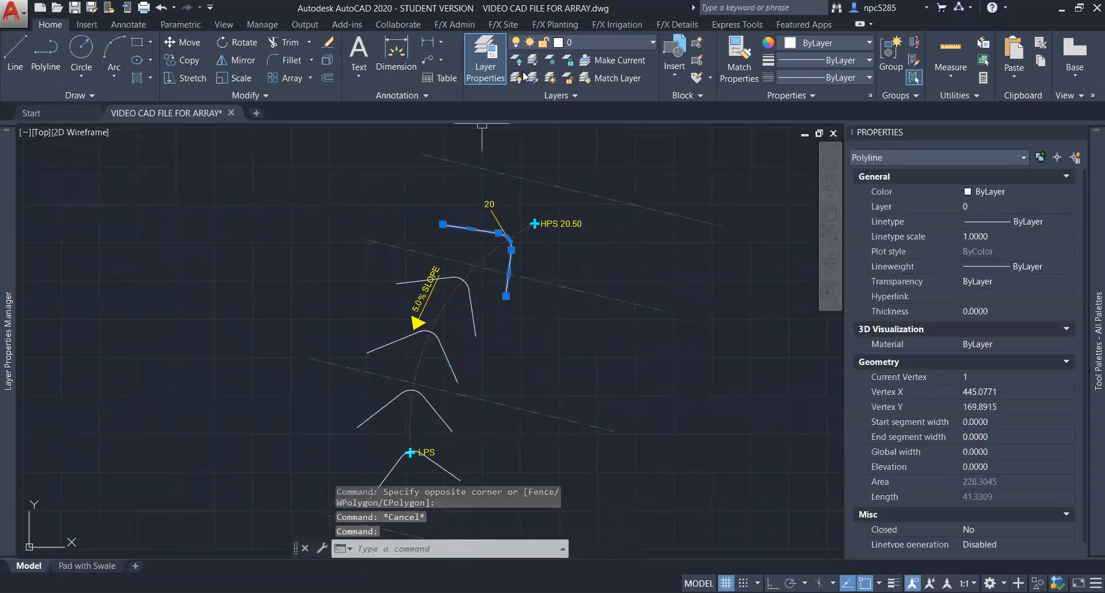
left_click(575, 40)
left_click(611, 213)
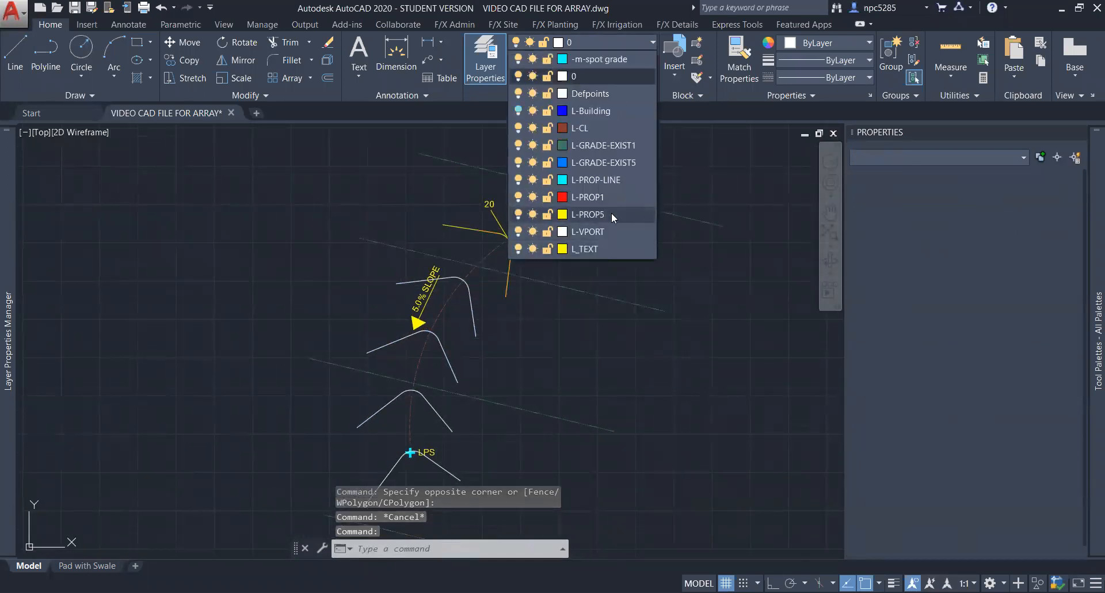
key("Escape")
Step: Assign the three contours between the 20 contour and the one at LPS to the L-PROP1 layer
left_click(506, 319)
left_click(406, 384)
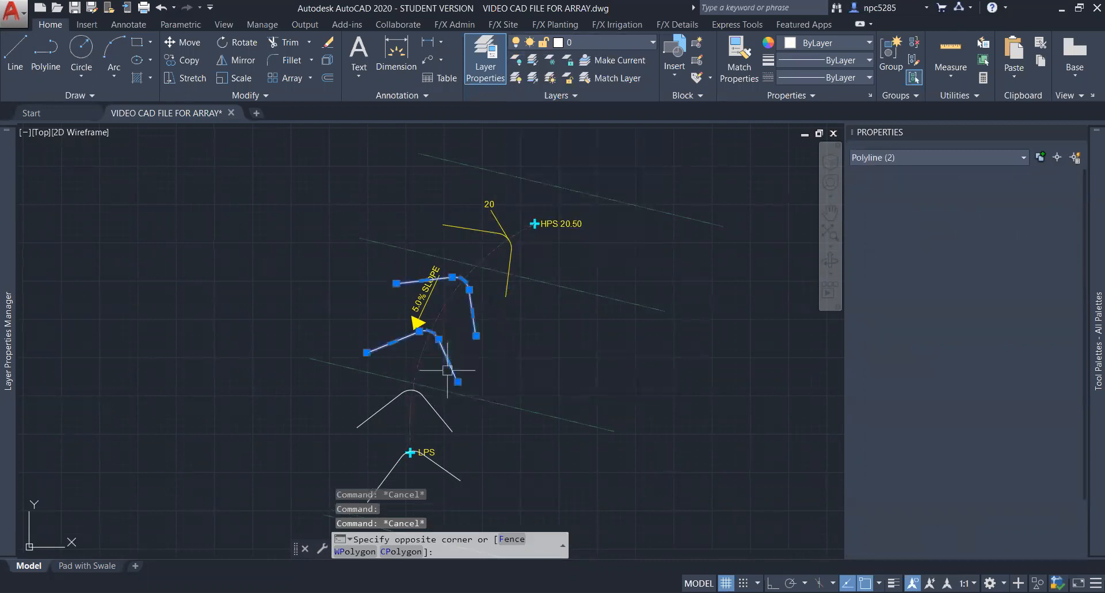
left_click(438, 413)
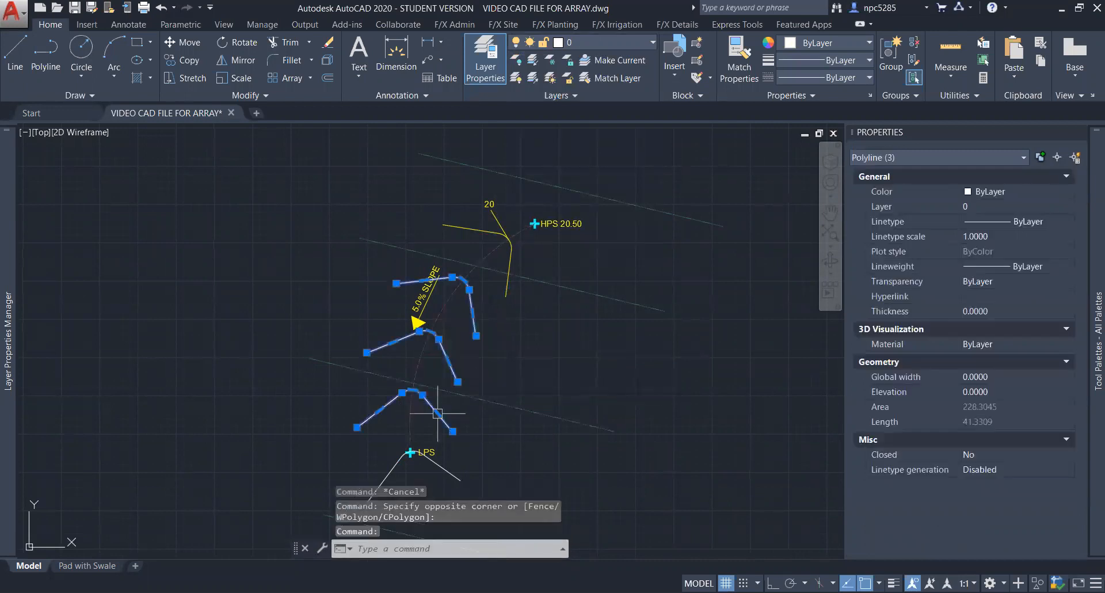
left_click(600, 39)
left_click(603, 197)
key("Escape")
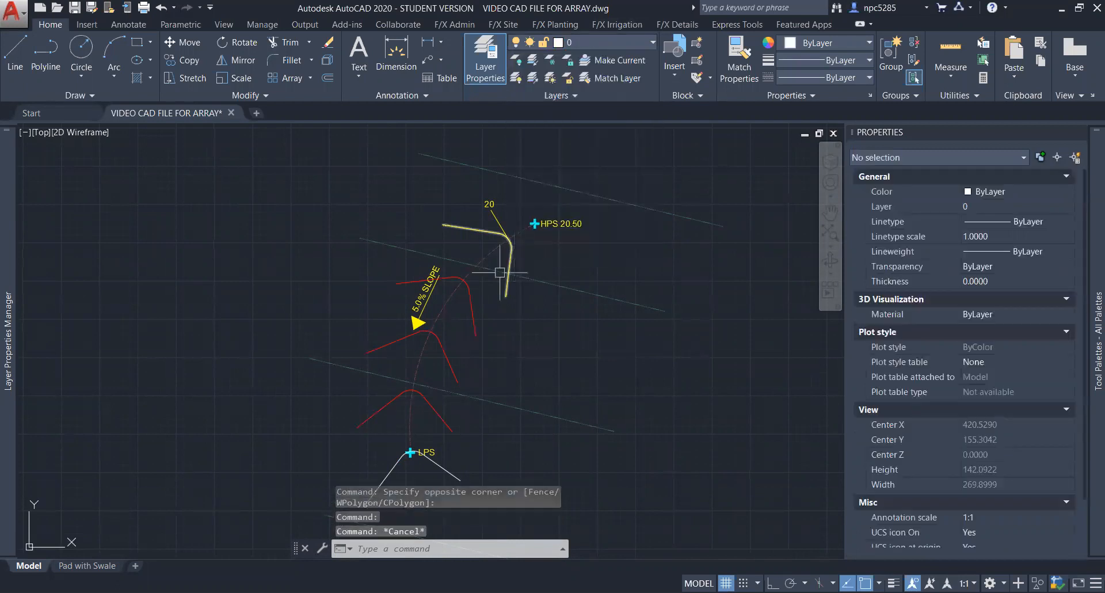
Step: Erase the leader line that connects the 20 label to the contour nearest HPS 20.50
scroll(488, 206, "up", 2)
left_click(505, 225)
key("Escape")
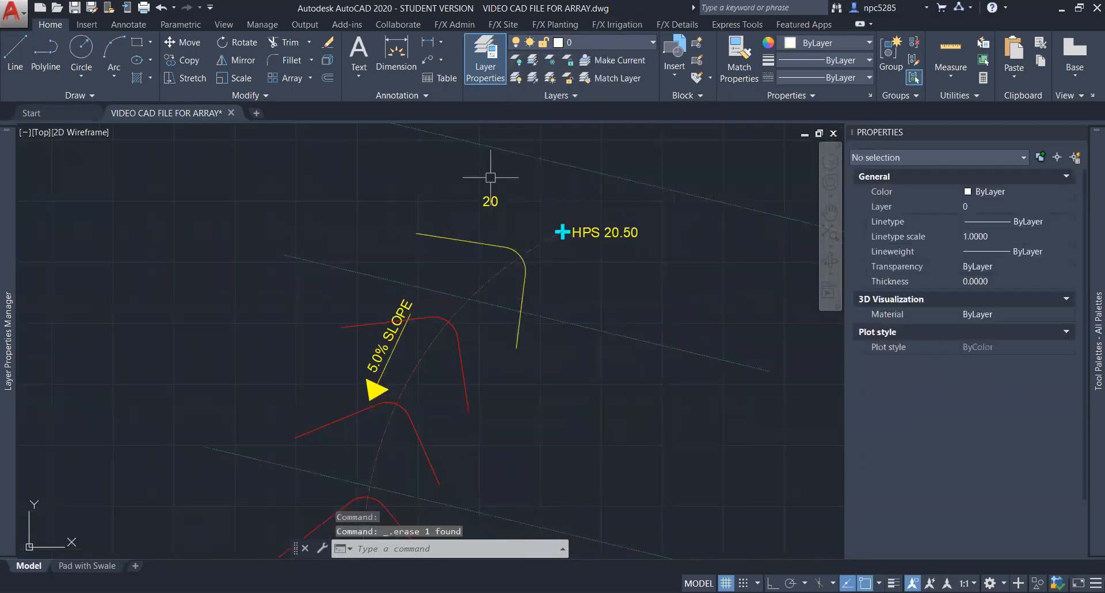
Step: Move the 20 label next to the upper leg of its contour and rotate it parallel to that leg
left_click(489, 200)
left_click(484, 196)
scroll(453, 248, "up", 3)
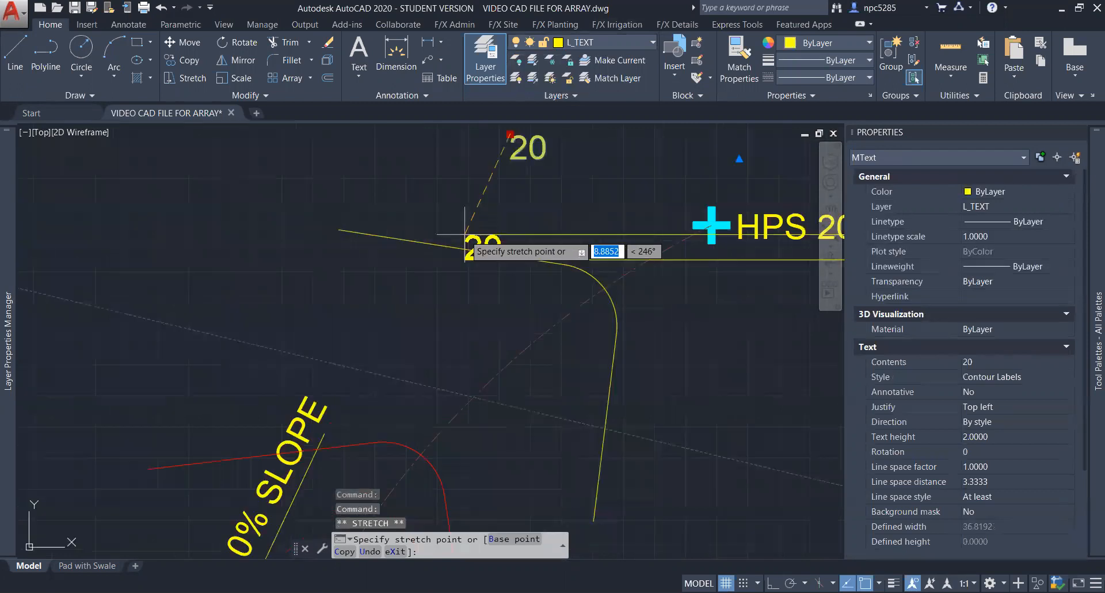
left_click(444, 201)
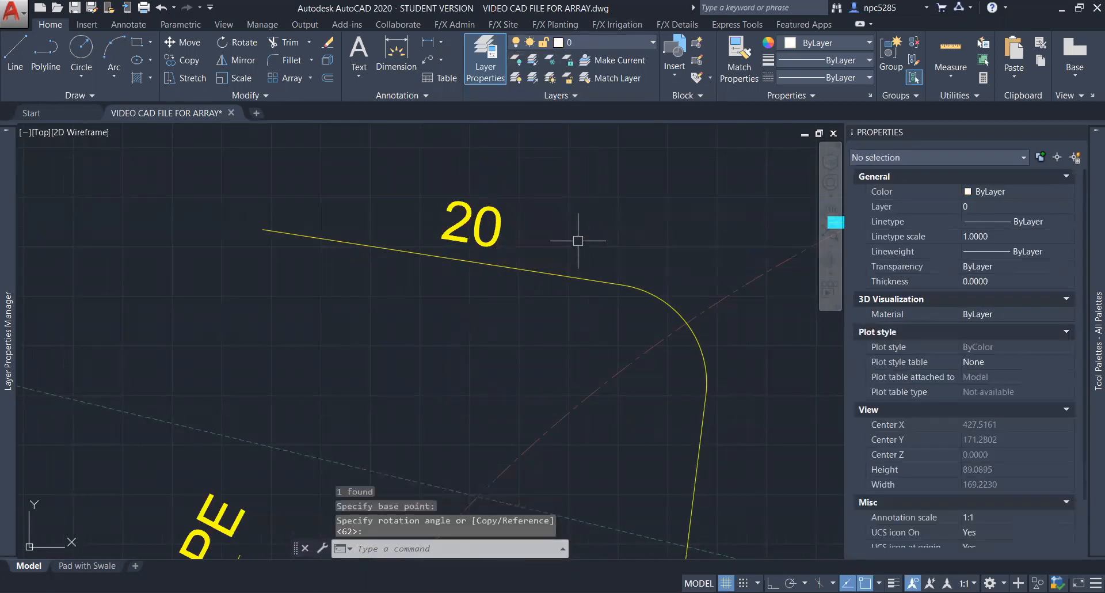
Step: Nudge the rotated 20 label slightly closer to the contour leg beneath it
scroll(578, 239, "down", 4)
scroll(538, 251, "up", 4)
left_click(490, 237)
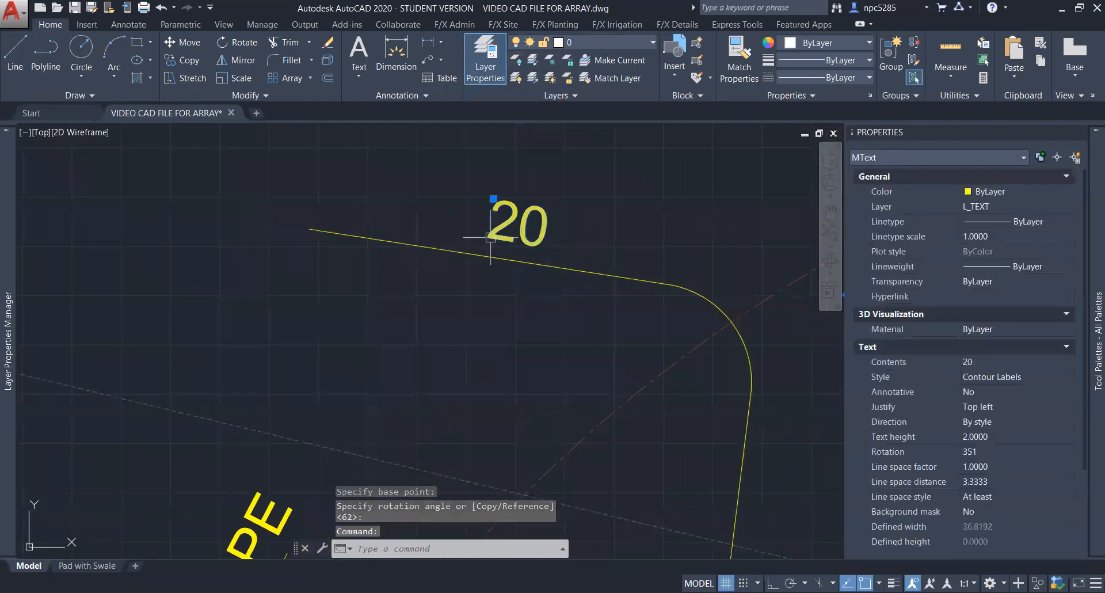
left_click(494, 198)
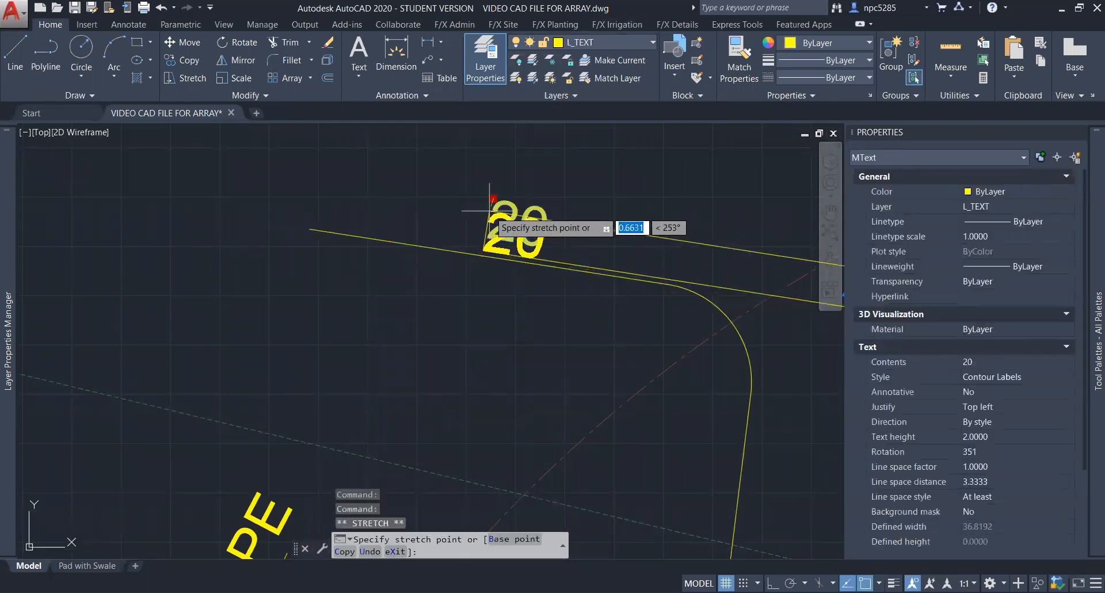
left_click(492, 205)
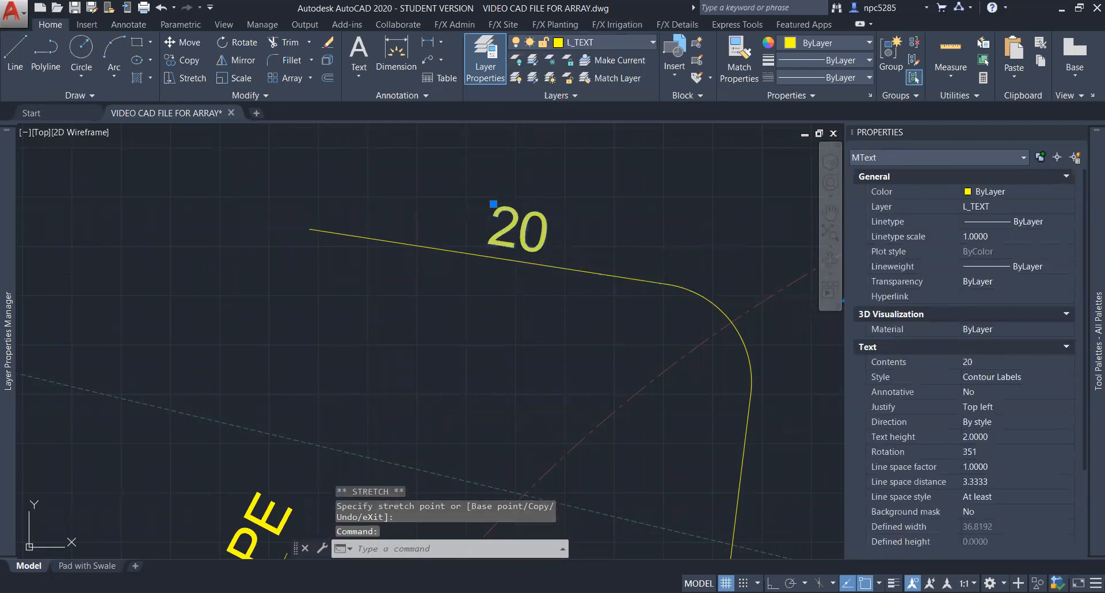
Step: Narrow the 20 label's text box to a width of about 3 so it fits the text, and save the text changes
double_click(695, 236)
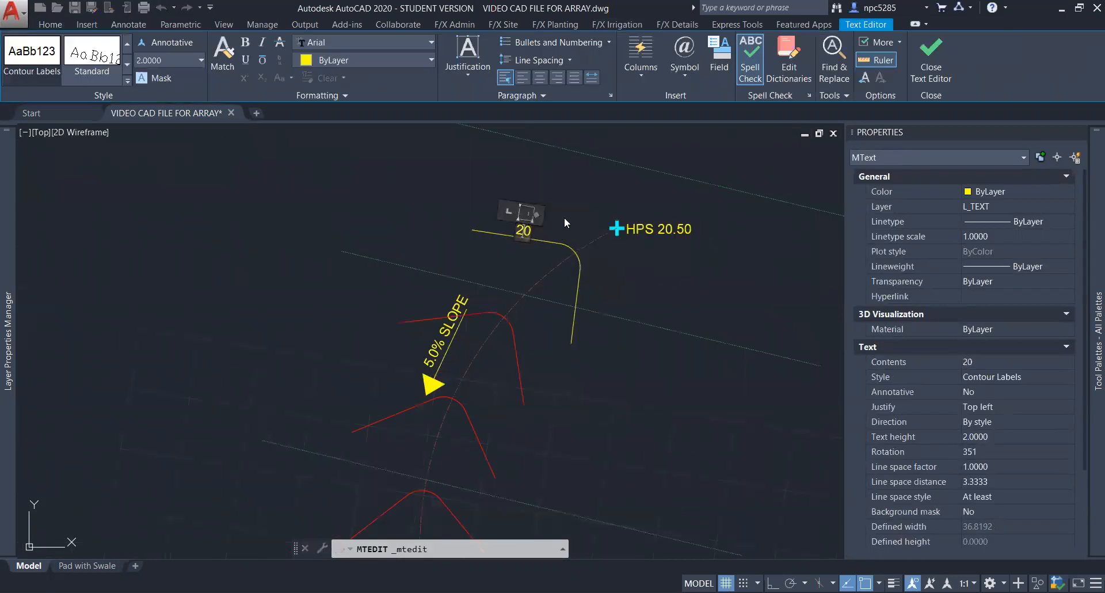
scroll(564, 216, "up", 4)
key("Escape")
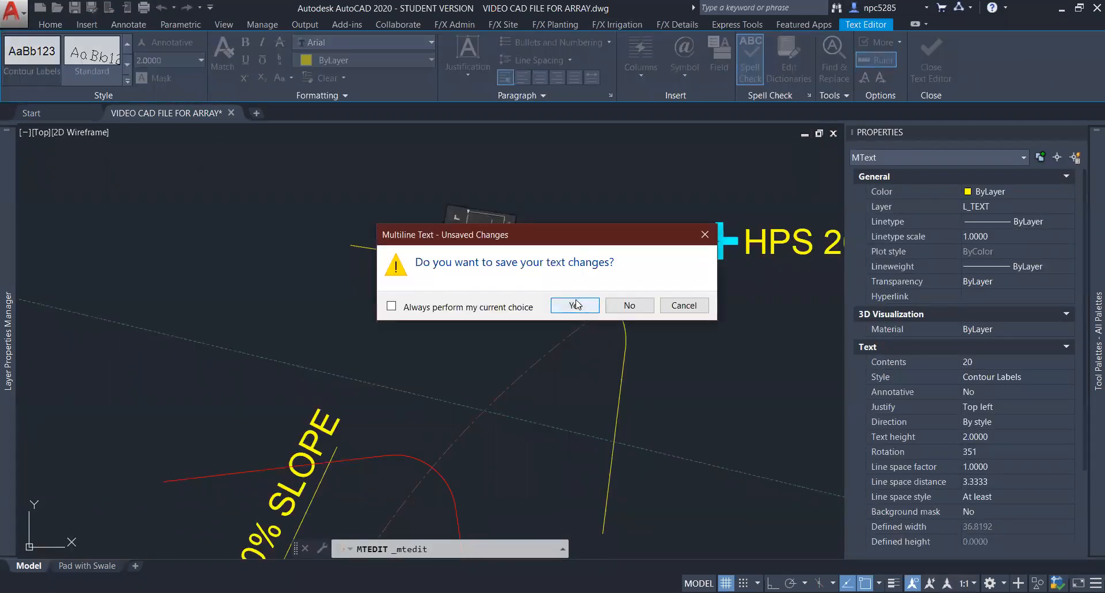
left_click(576, 305)
Step: Copy the 20 label to just above the left leg of the first red contour, beside the 5.0% SLOPE text
middle_click_drag(393, 383, 520, 230)
middle_click_drag(521, 271, 528, 358)
left_click(607, 193)
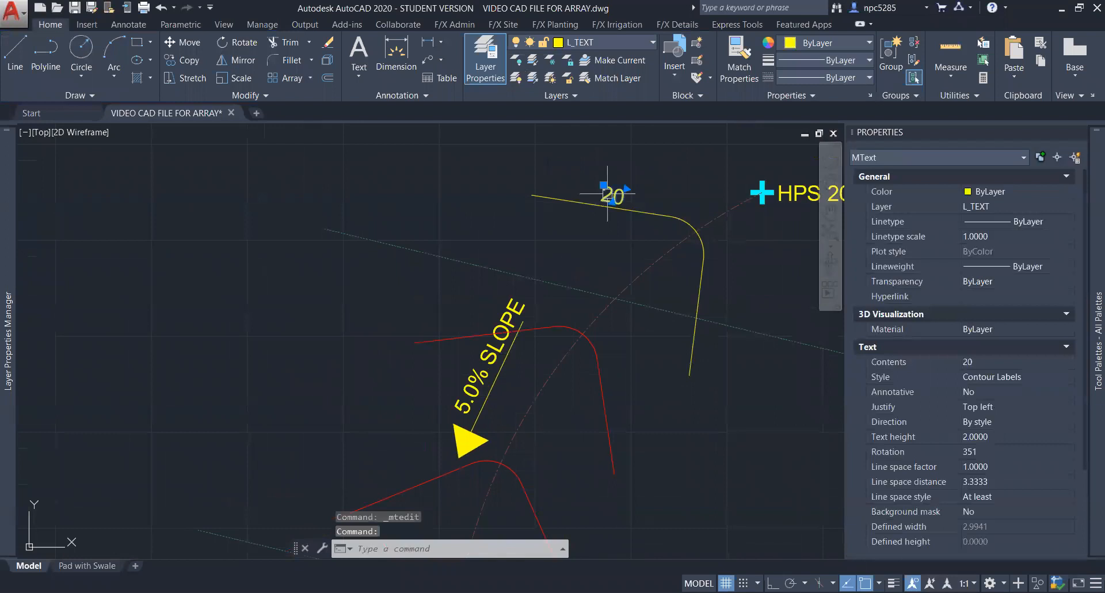
type("co")
key("space")
left_click(611, 189)
scroll(478, 332, "up", 2)
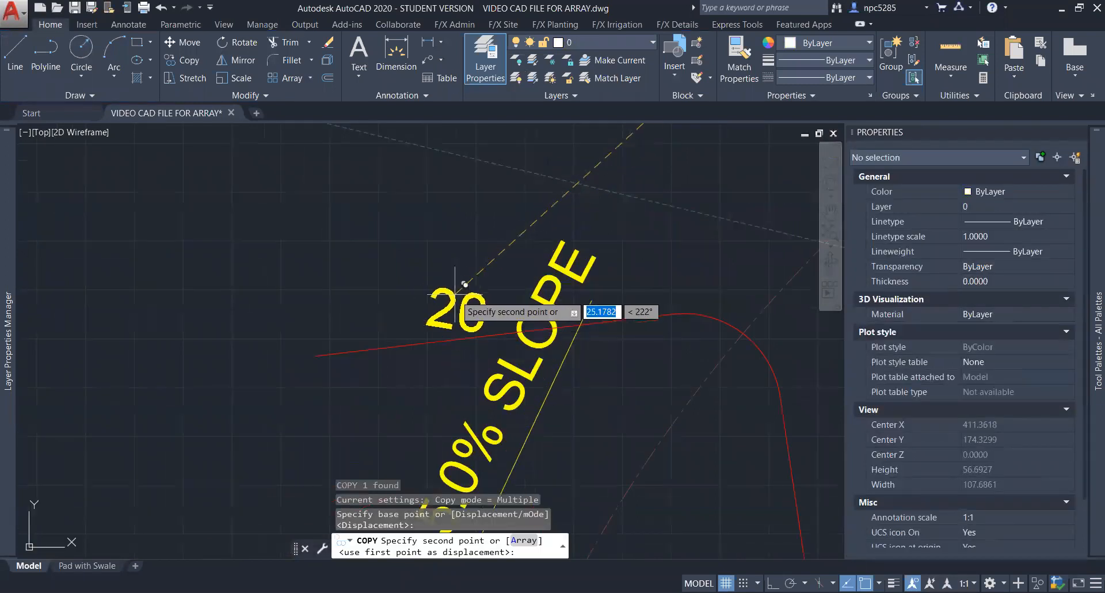
key("Escape")
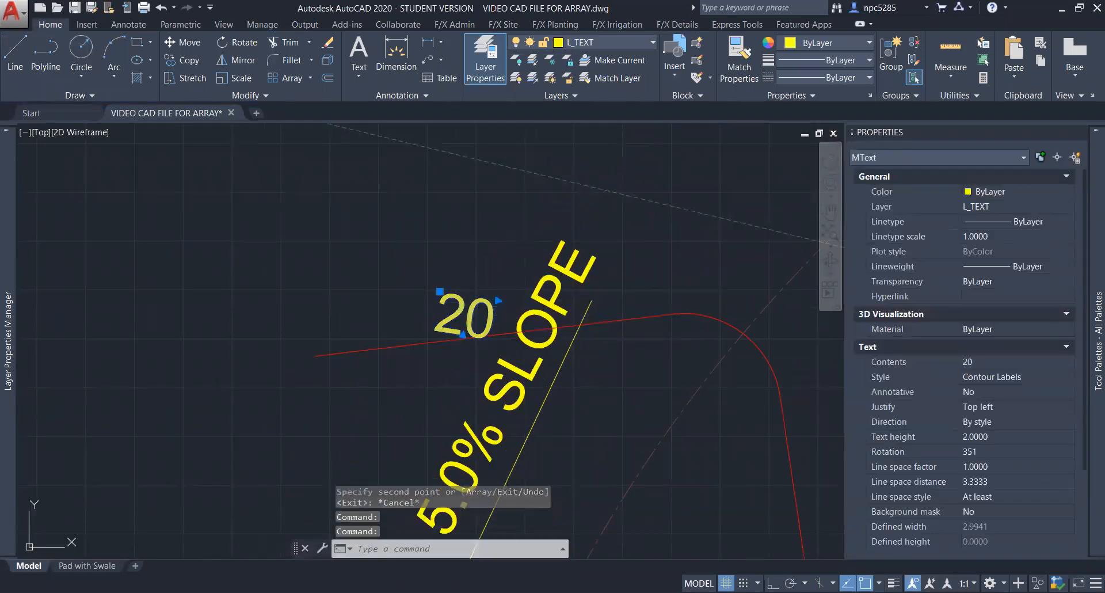
Step: Change the copied 20 label on the first red contour to read 19
double_click(463, 316)
type("19")
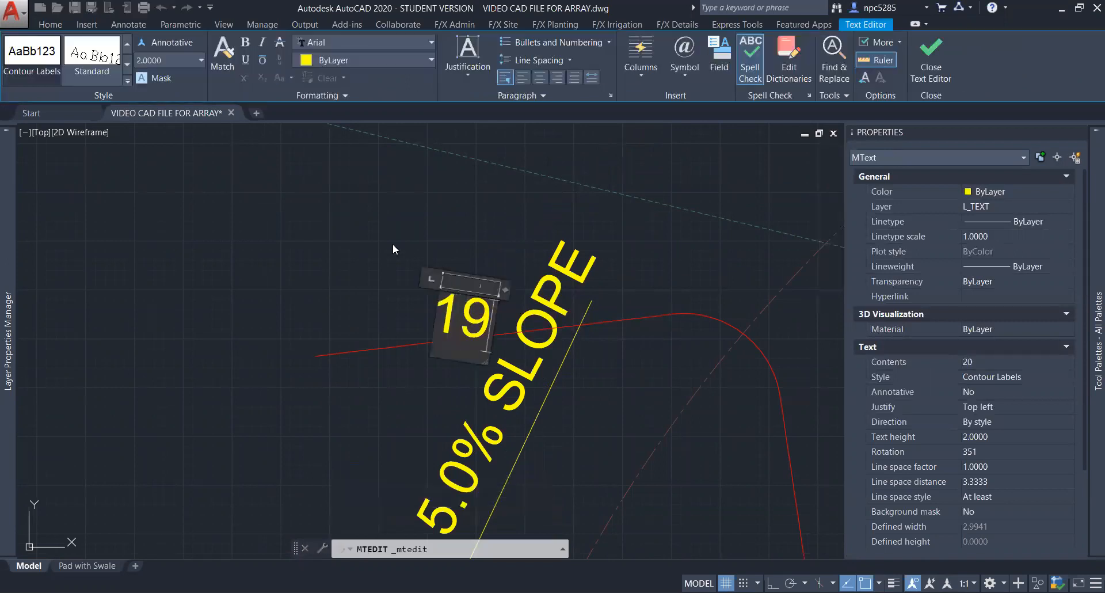
left_click(465, 397)
Step: Copy the 19 label to just above the left leg of the second red contour
scroll(464, 397, "down", 2)
scroll(569, 292, "down", 1)
middle_click_drag(441, 470, 421, 308)
left_click(472, 178)
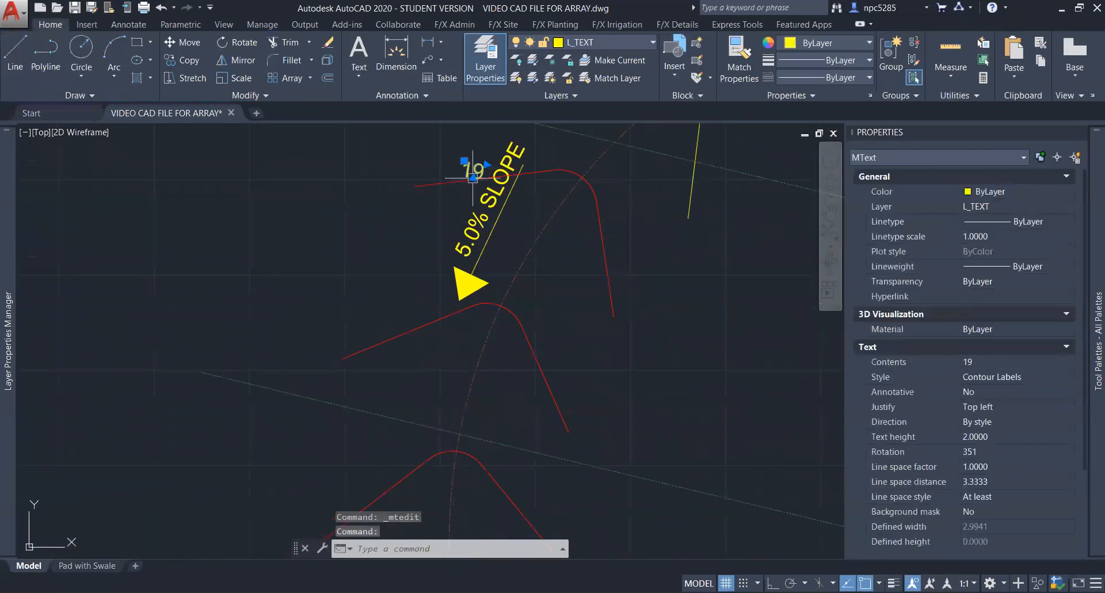
type("co")
key("space")
left_click(472, 177)
left_click(423, 316)
key("Escape")
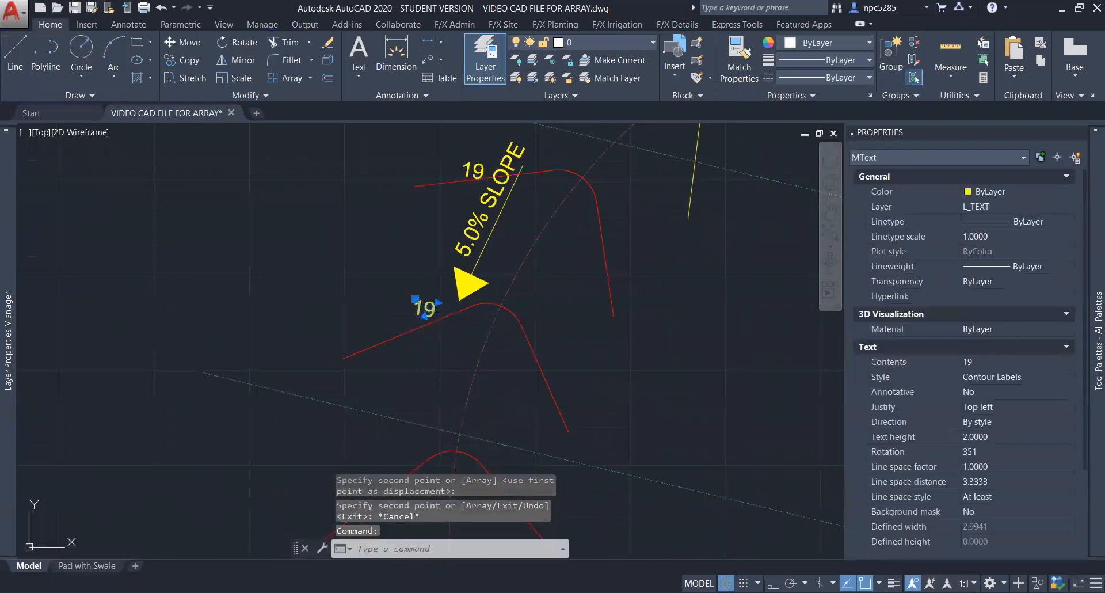
Step: Change the copied label on the second red contour to read 18
double_click(444, 316)
type("18")
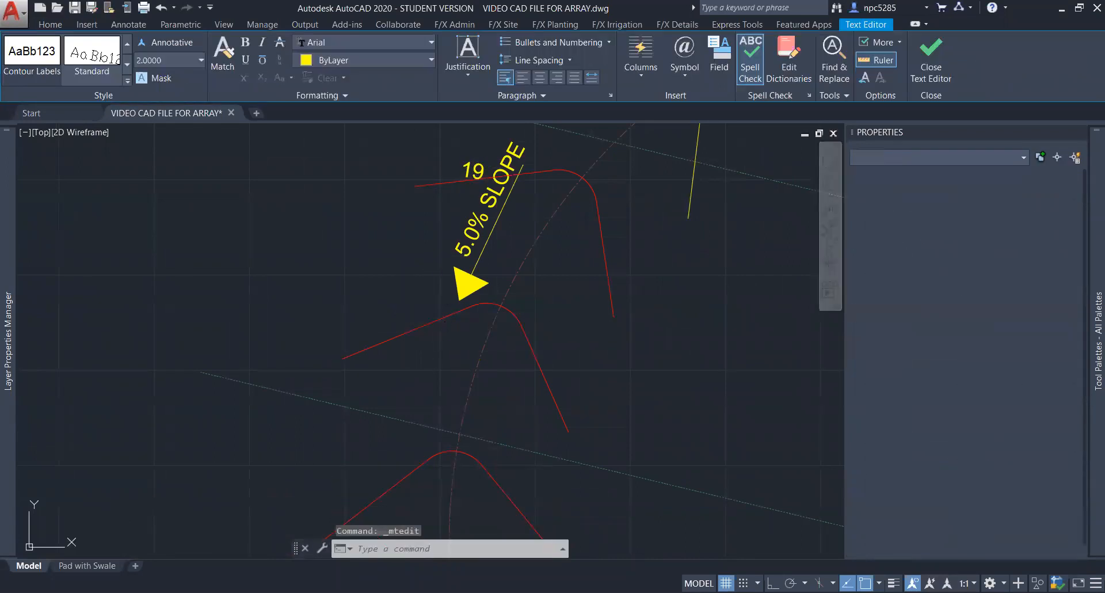
left_click(407, 395)
Step: Copy the 18 label to just above the left leg of the third red contour
middle_click_drag(412, 425, 391, 270)
scroll(391, 271, "down", 2)
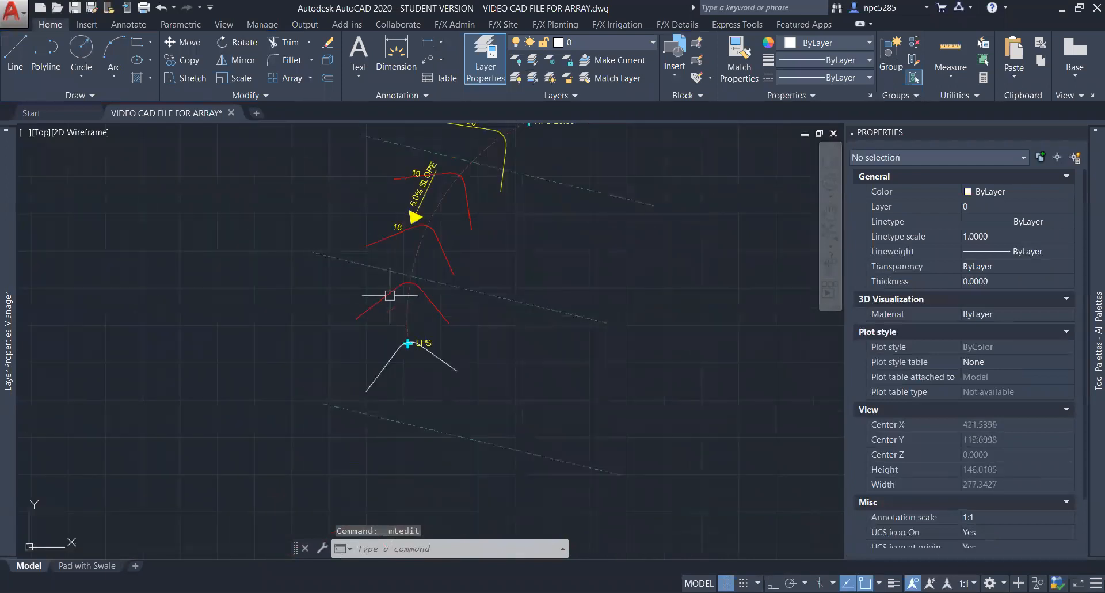
left_click(397, 200)
left_click(399, 187)
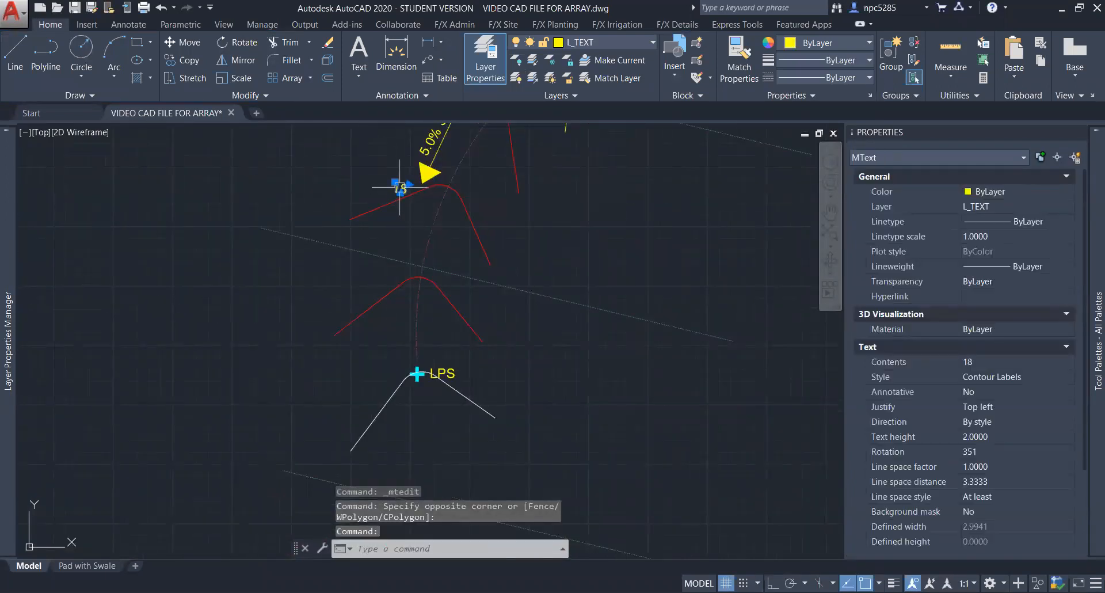
left_click(384, 282)
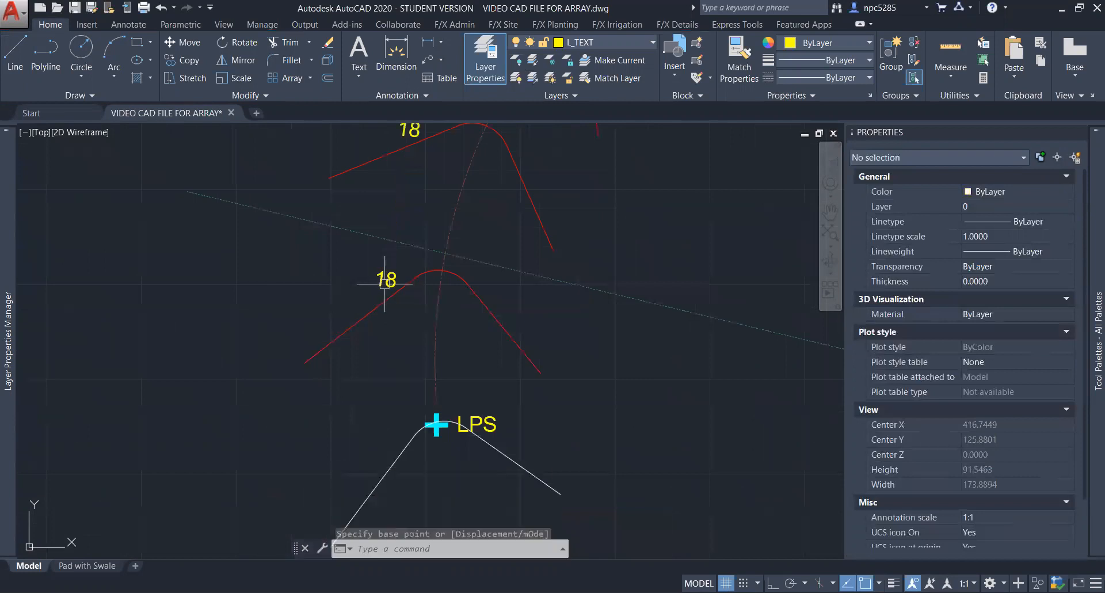
key("Escape")
Step: Change the copied label on the third red contour to 17 and save the text changes
left_click(387, 278)
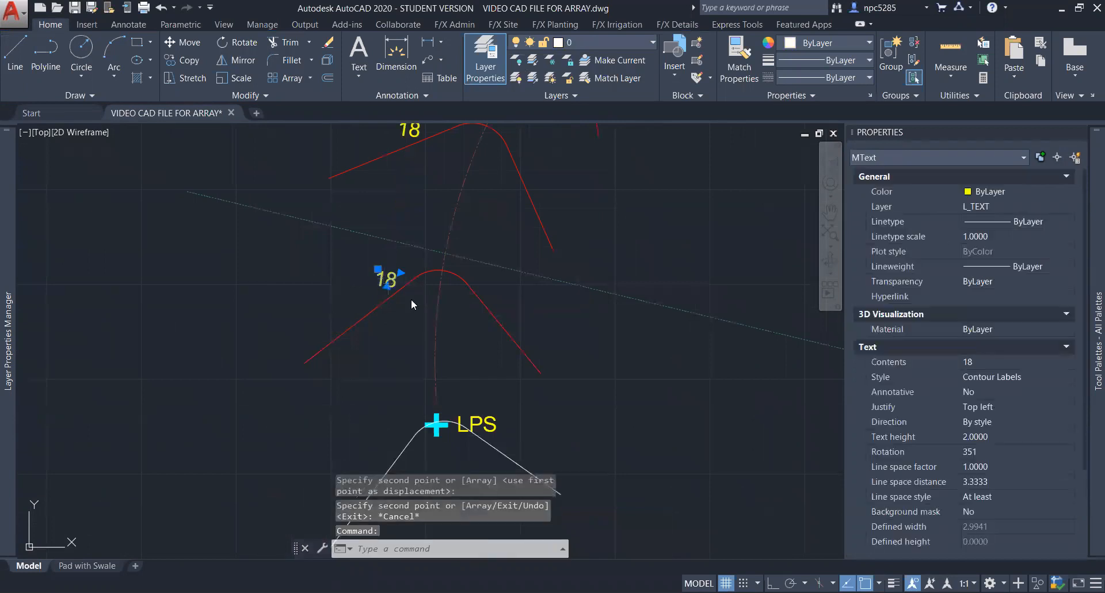
type("7")
key("Escape")
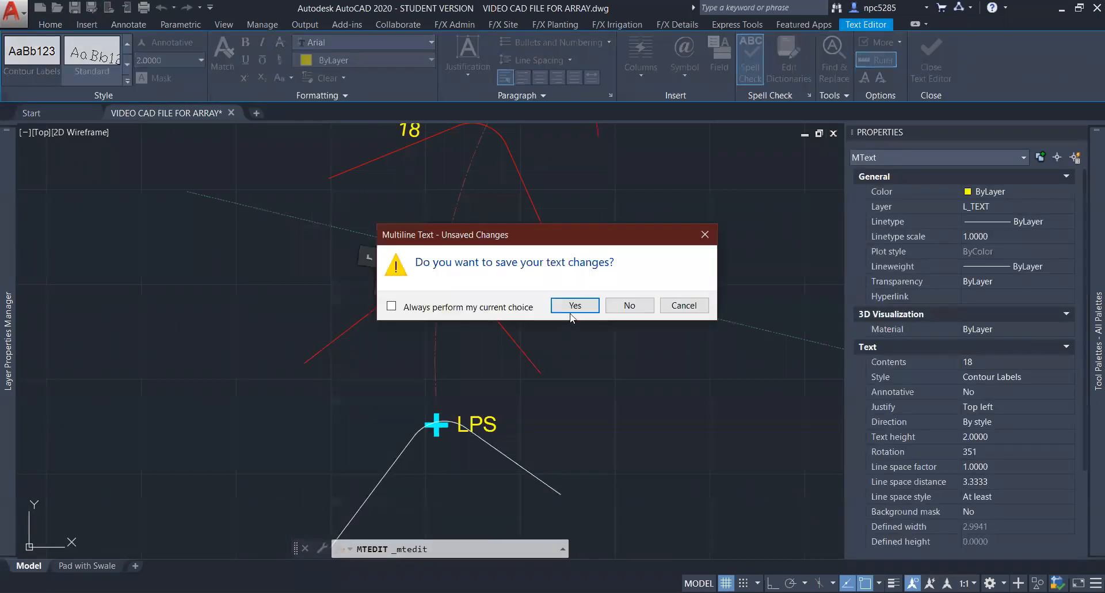
key("Return")
Step: Select the swale centerline and examine its lower end beside the LPS spot mark
left_click(458, 397)
left_click(437, 390)
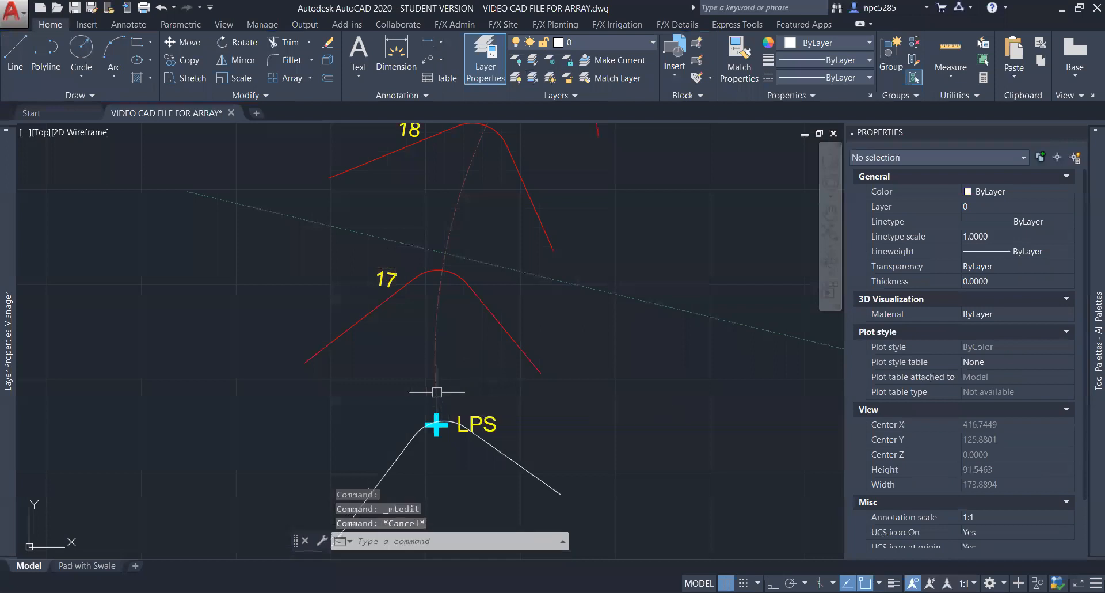
left_click(457, 369)
left_click(414, 394)
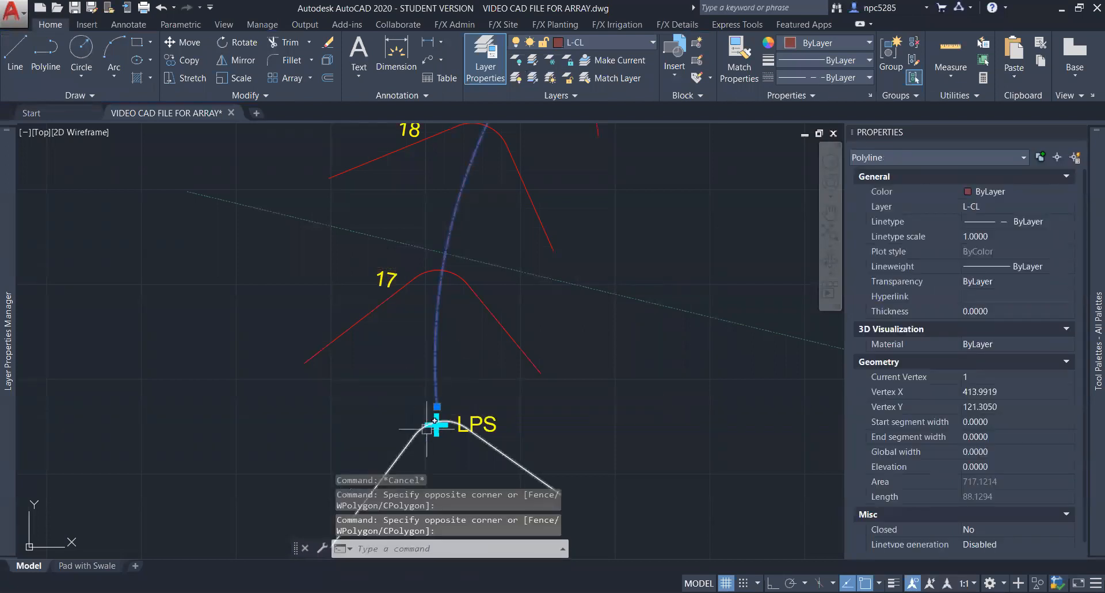
scroll(431, 410, "up", 5)
key("Escape")
left_click(469, 311)
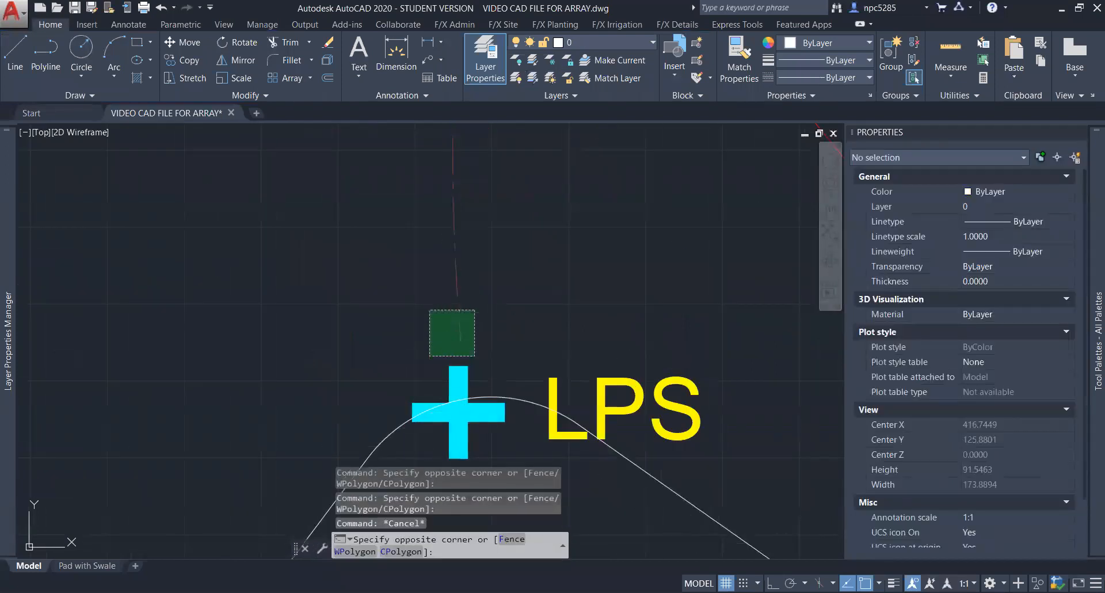
left_click(436, 361)
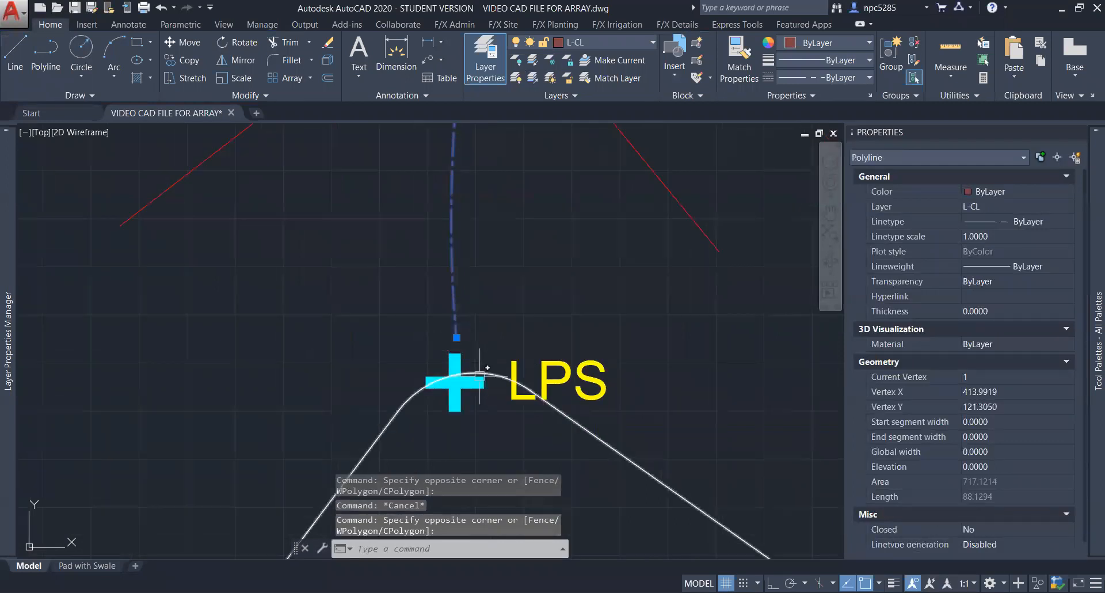
scroll(473, 270, "down", 4)
scroll(501, 204, "down", 4)
middle_click_drag(509, 154, 411, 364)
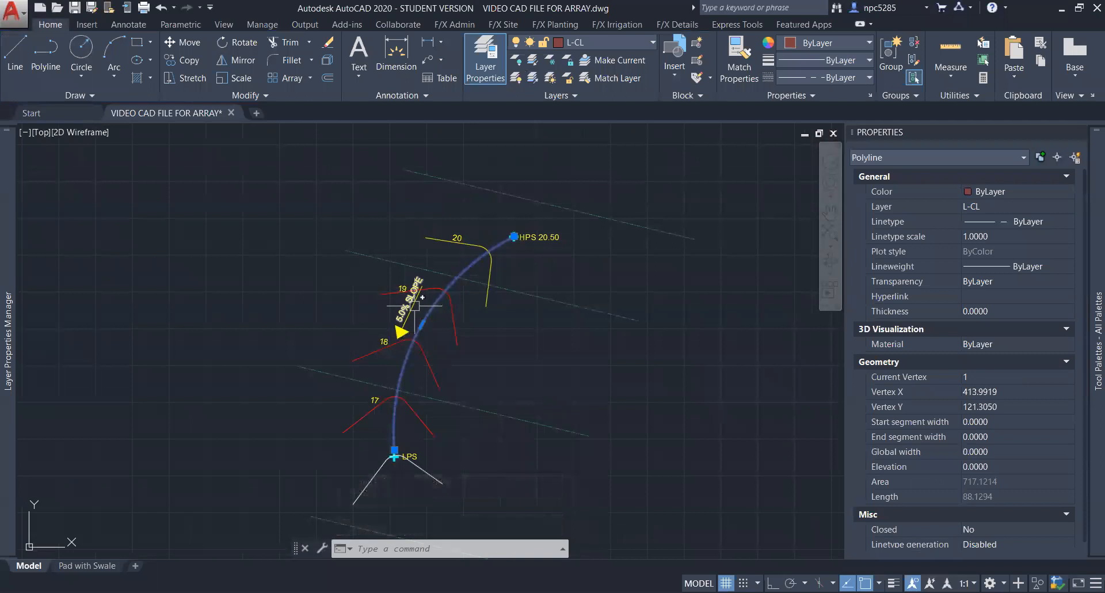
Step: Examine the centerline's length and the gap between its lower end and the white contour at LPS
middle_click_drag(382, 462, 422, 365)
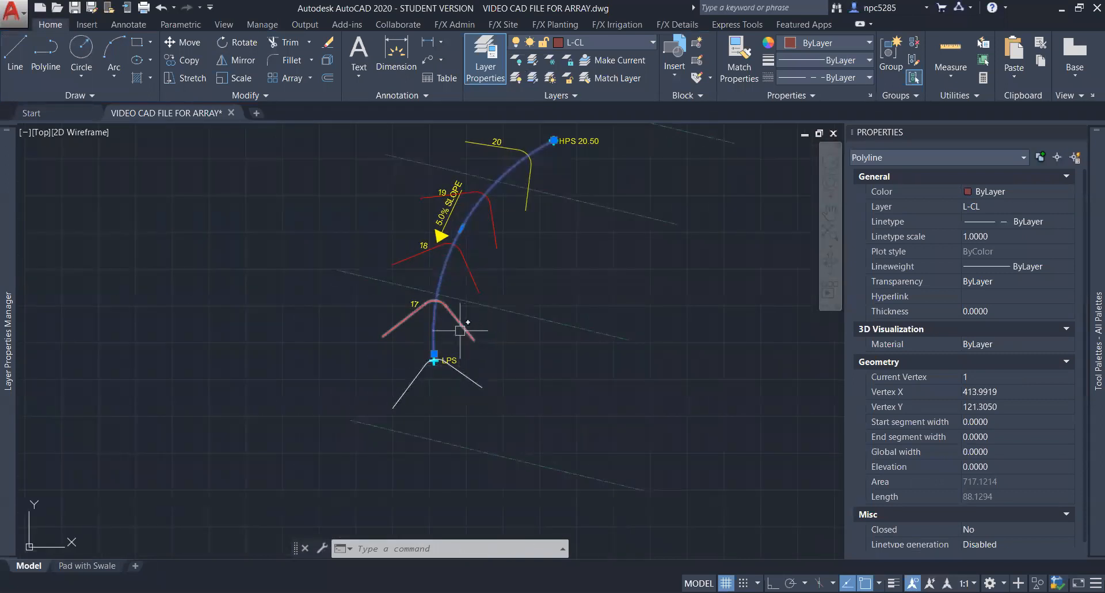
scroll(443, 199, "up", 5)
scroll(589, 199, "down", 5)
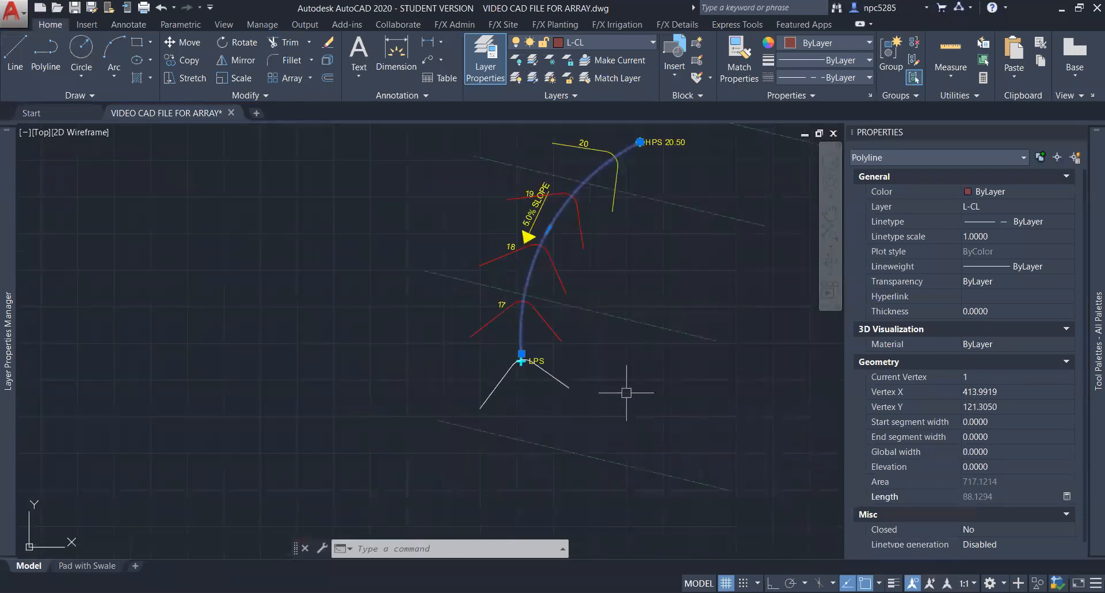
scroll(567, 395, "up", 2)
scroll(439, 305, "up", 2)
scroll(433, 292, "up", 2)
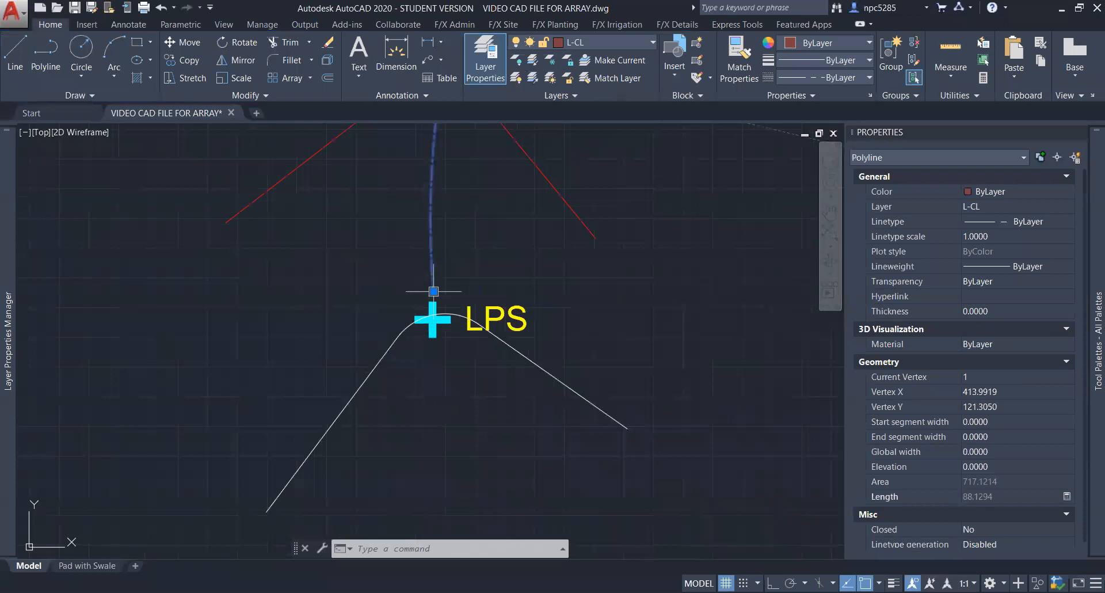
scroll(433, 291, "up", 2)
left_click(525, 341)
key("Escape")
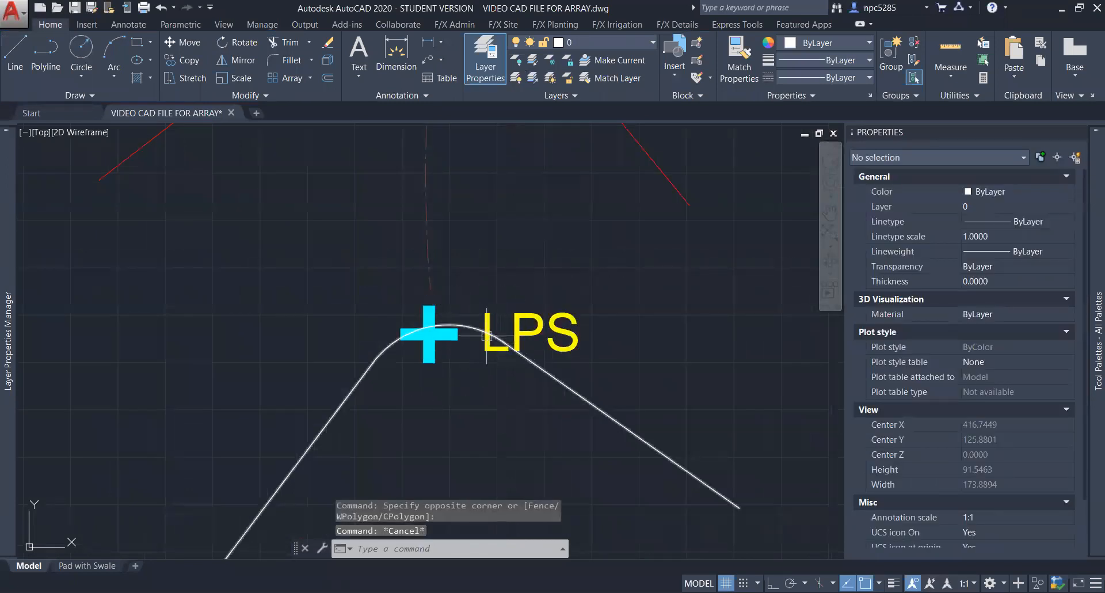
Step: Extend the lower end of the swale centerline to the white contour at LPS
left_click(461, 327)
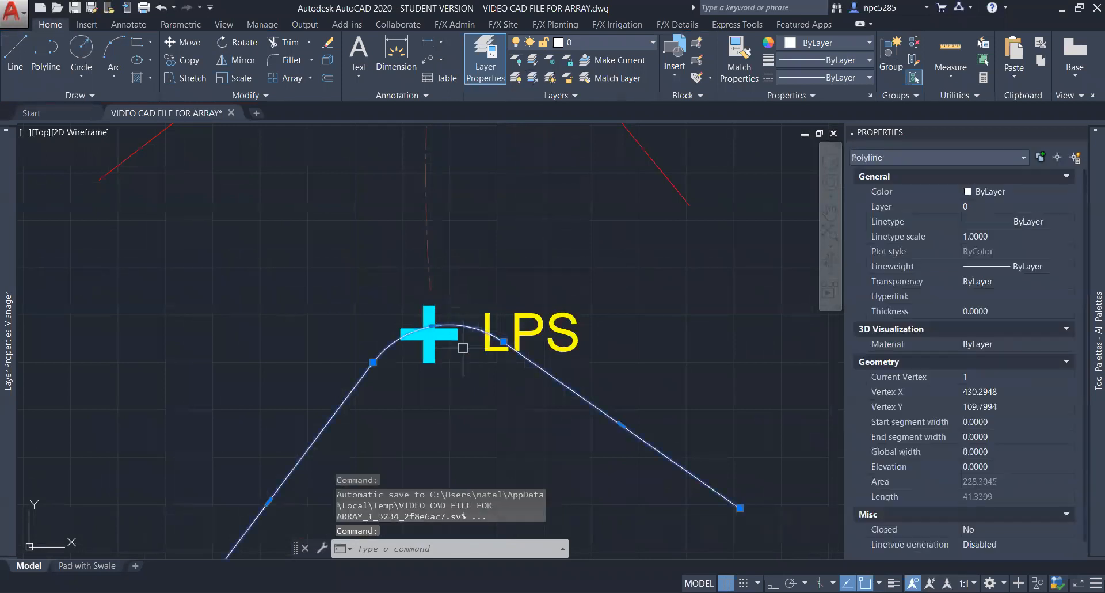
type("ex")
key("Return")
left_click(427, 285)
key("Escape")
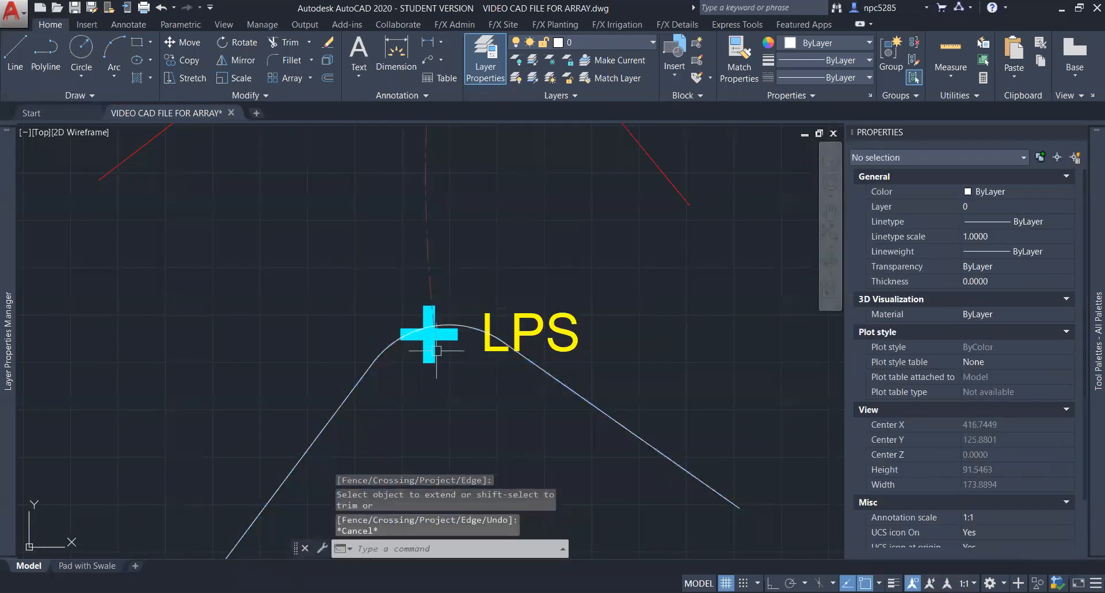
Step: Move the cyan LPS spot grade mark onto the point where the centerline meets the white contour
left_click(432, 329)
key("Escape")
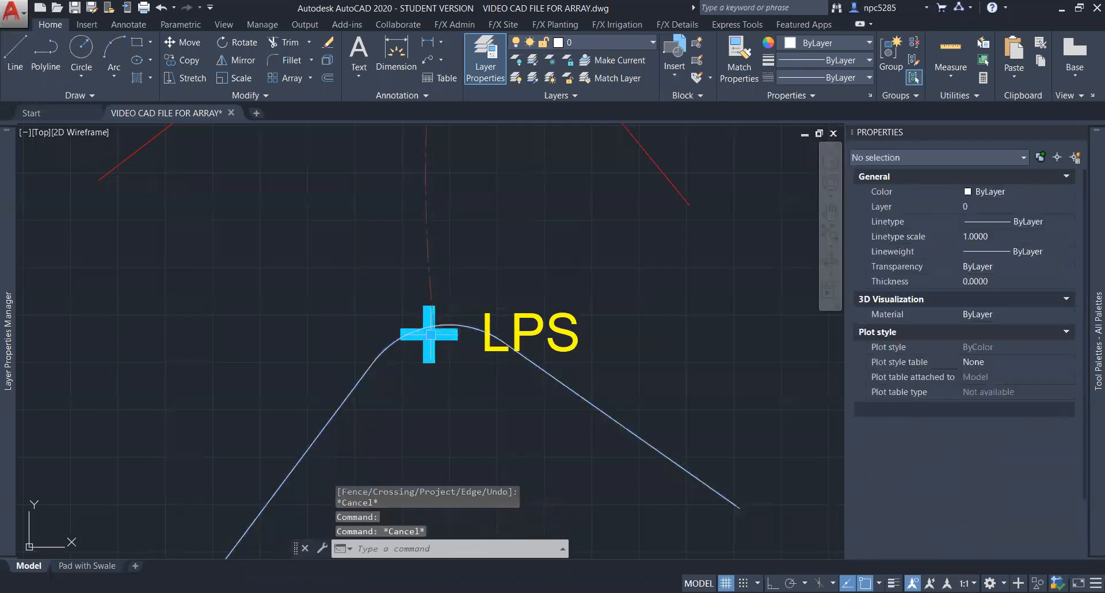
left_click(429, 334)
left_click(429, 334)
left_click(434, 326)
scroll(443, 322, "down", 3)
scroll(483, 306, "up", 3)
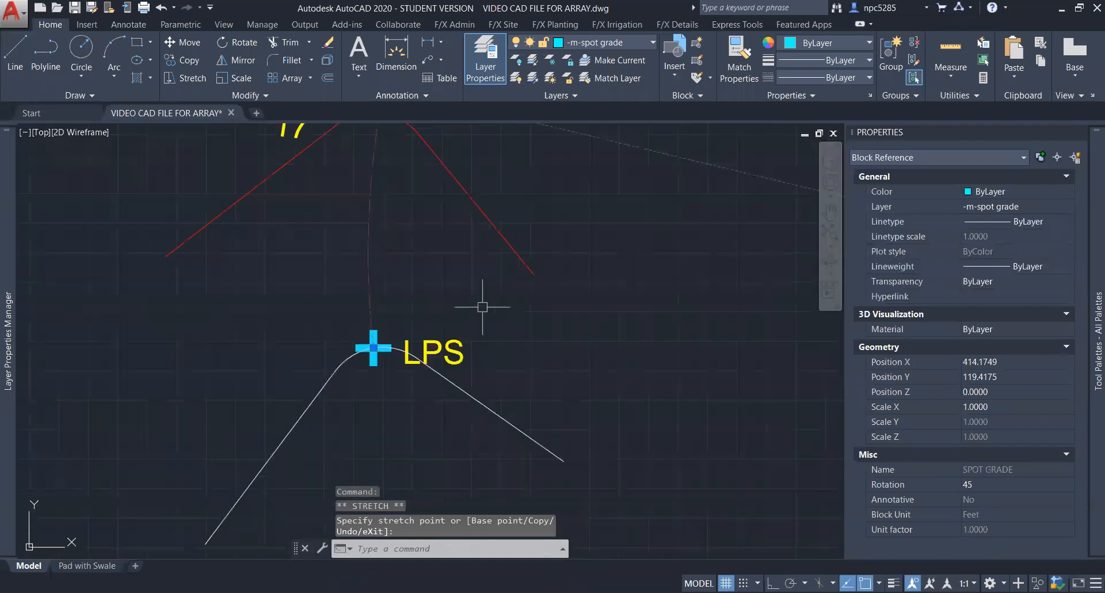
key("Escape")
Step: Change the LPS label text to read LPS 16.00
left_click(435, 352)
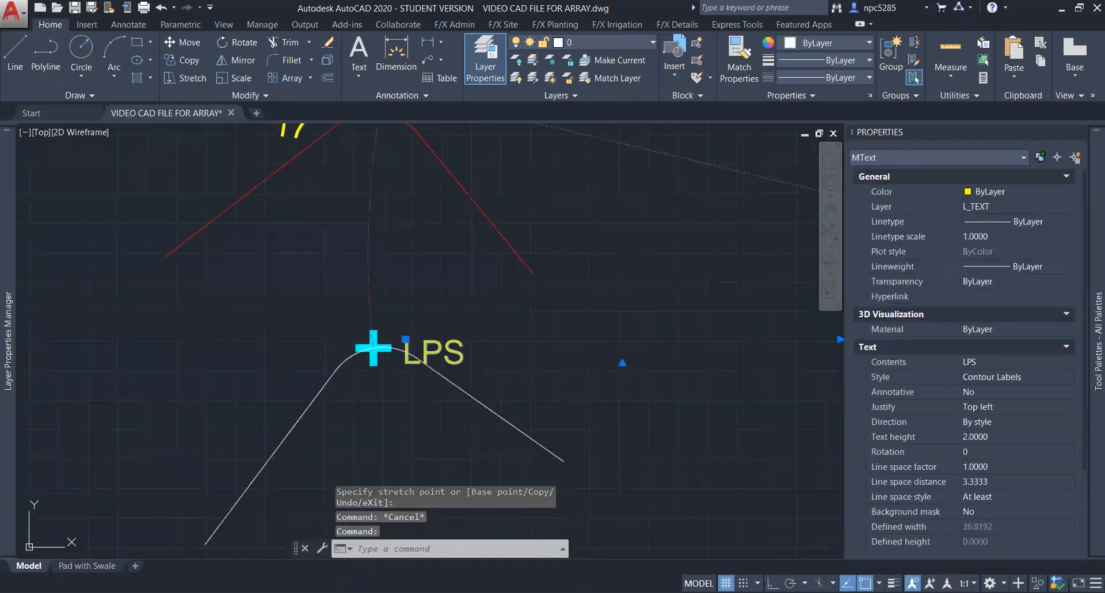
double_click(434, 352)
type("16")
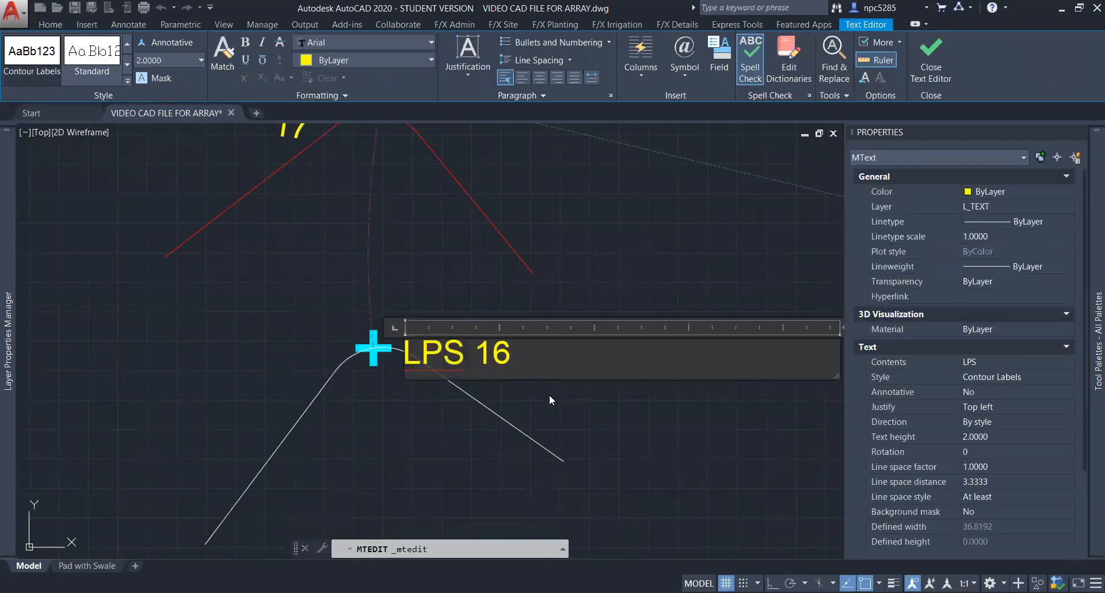
type(".00")
left_click(549, 395)
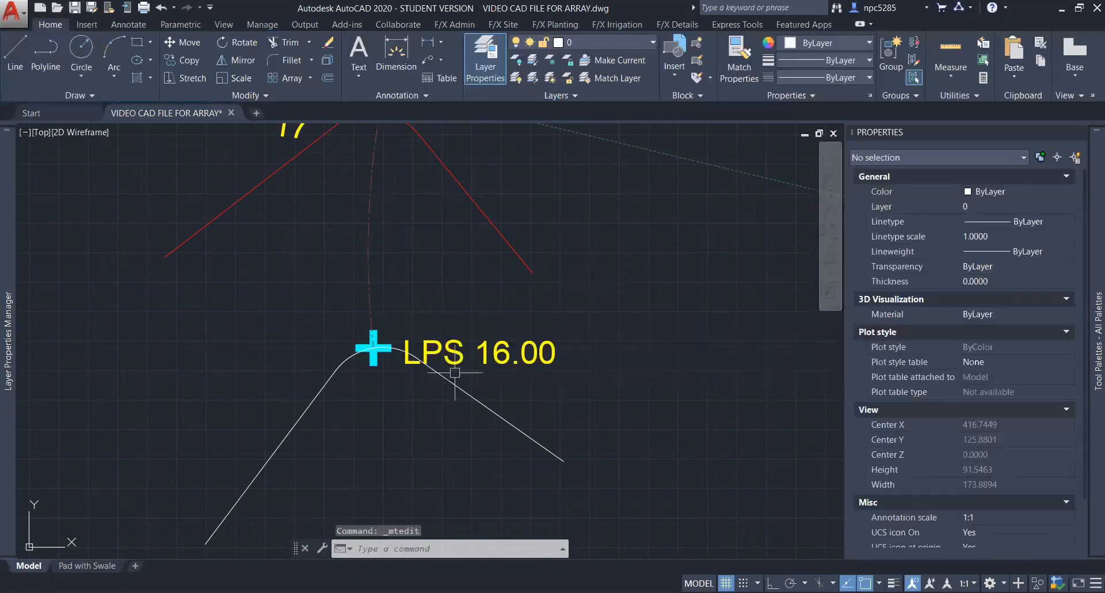
Step: Undo the LPS label edit, the spot grade mark move and the centerline extension
key("ctrl+z")
key("ctrl+z")
key("ctrl+z")
key("ctrl+z")
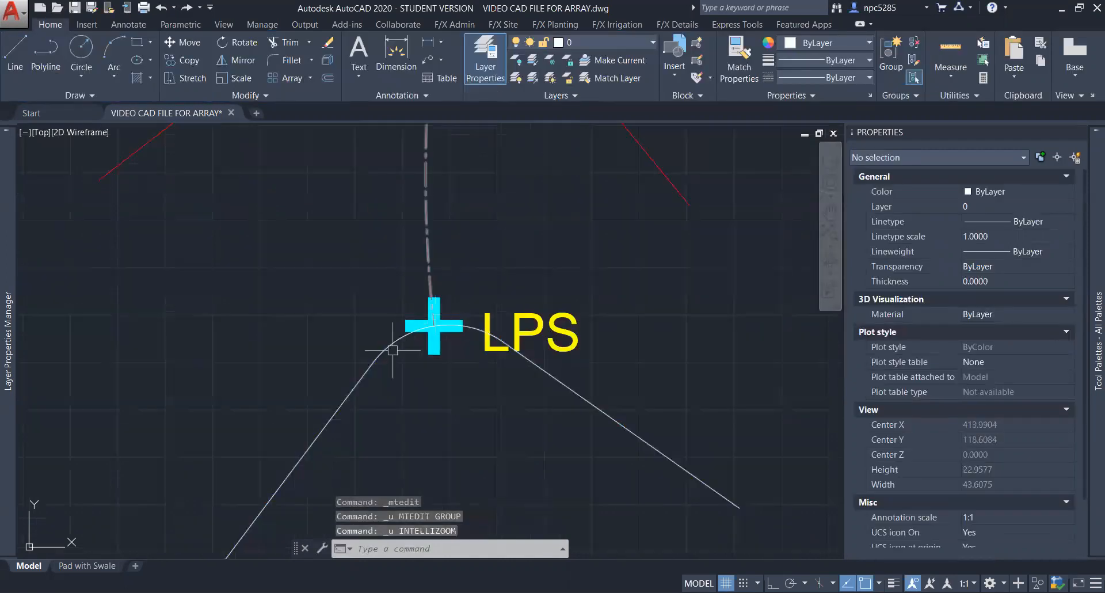
Step: Move the cyan spot grade mark away from the centerline end, to the upper left of the white contour
left_click(433, 327)
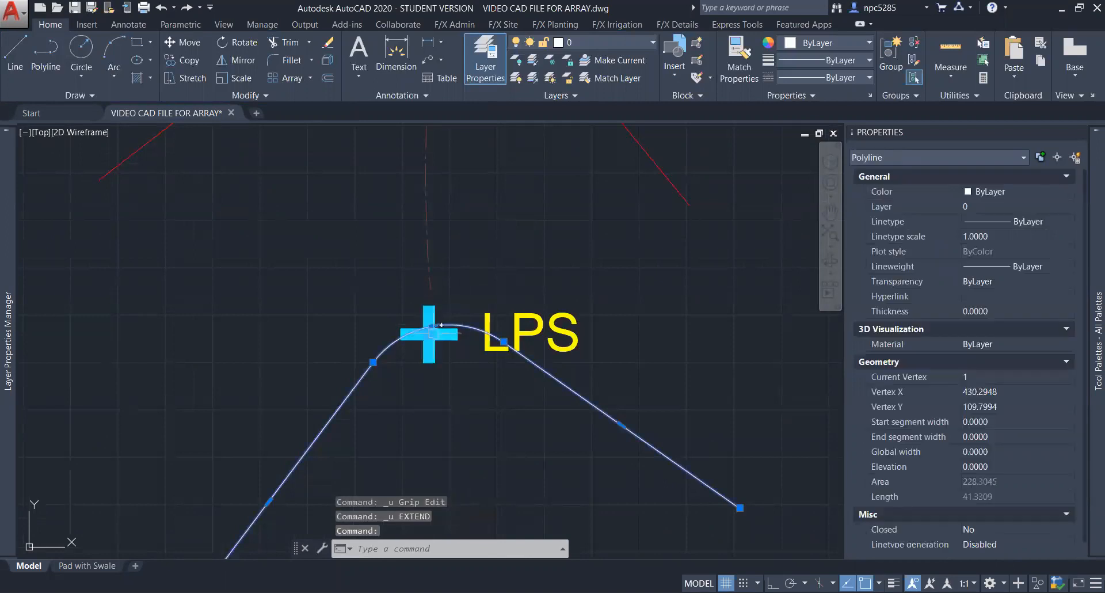
left_click(436, 336)
left_click(429, 333)
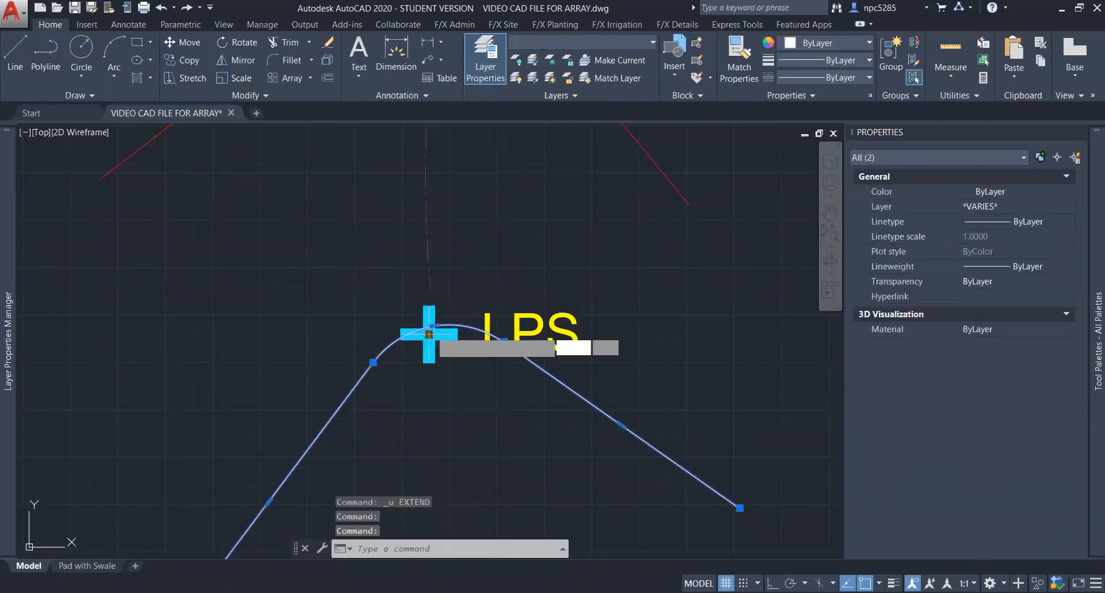
left_click(350, 304)
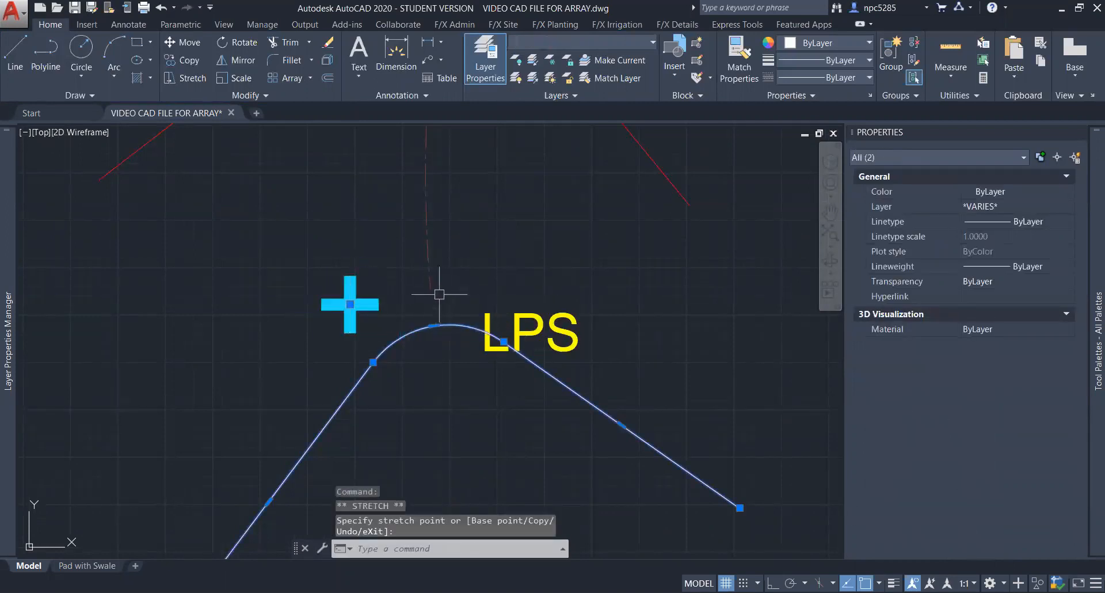
key("Escape")
Step: Draw an arc polyline along the centerline from the 17 contour to the centerline's lower end
scroll(437, 449, "down", 2)
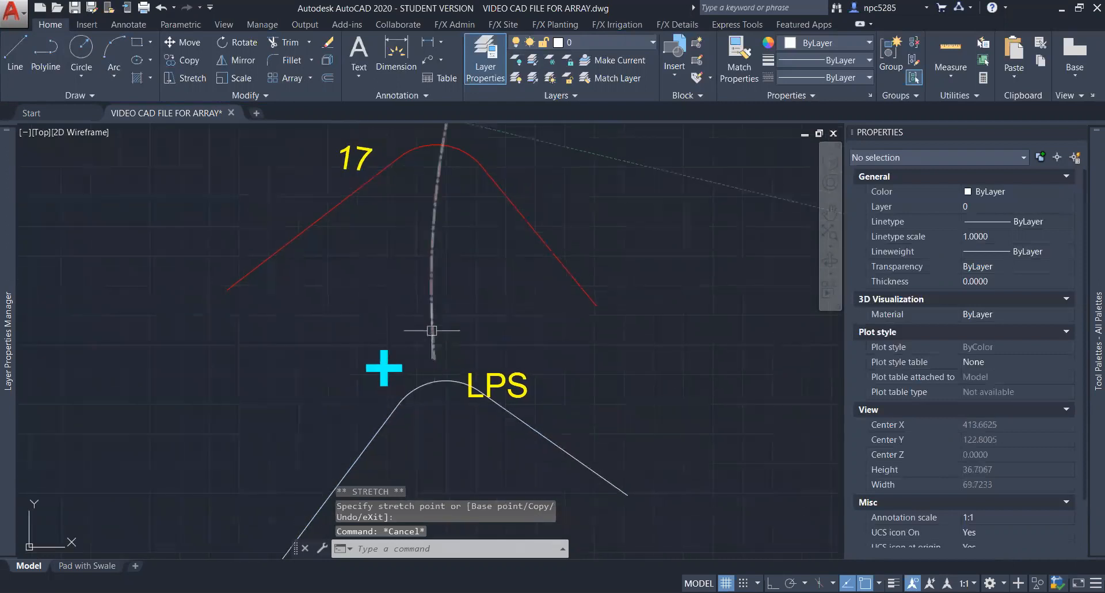
type("pl")
key("Return")
left_click(442, 145)
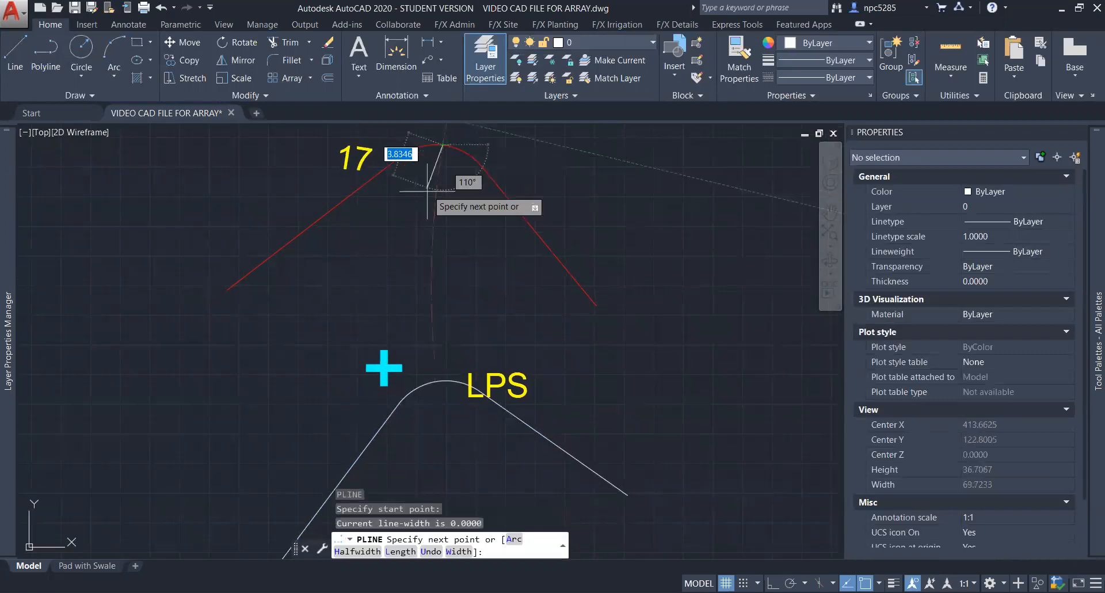
type("a")
key("Return")
left_click(434, 358)
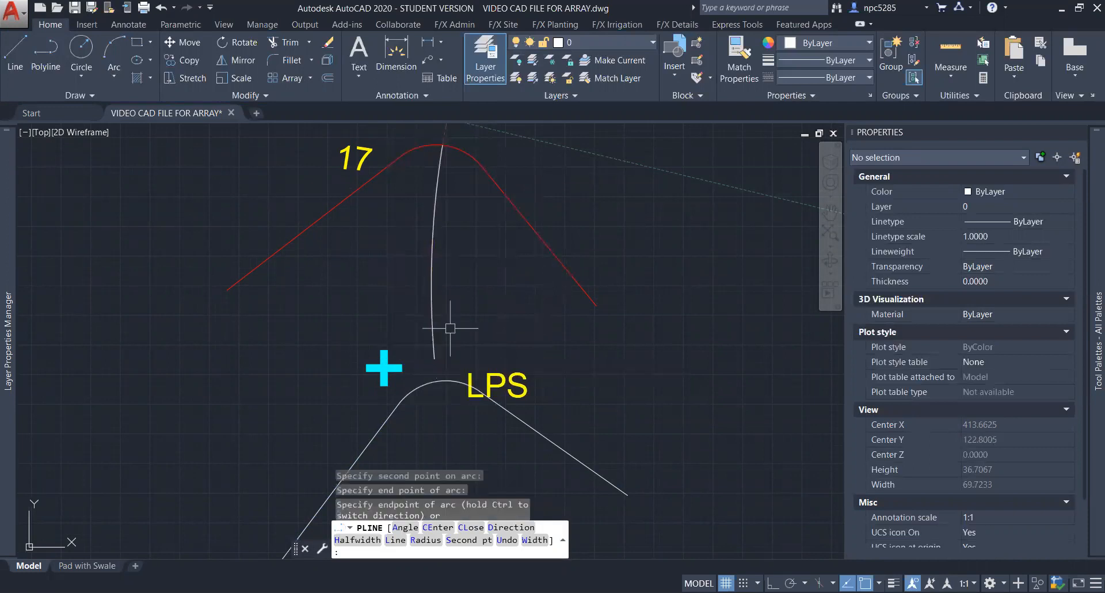
key("Escape")
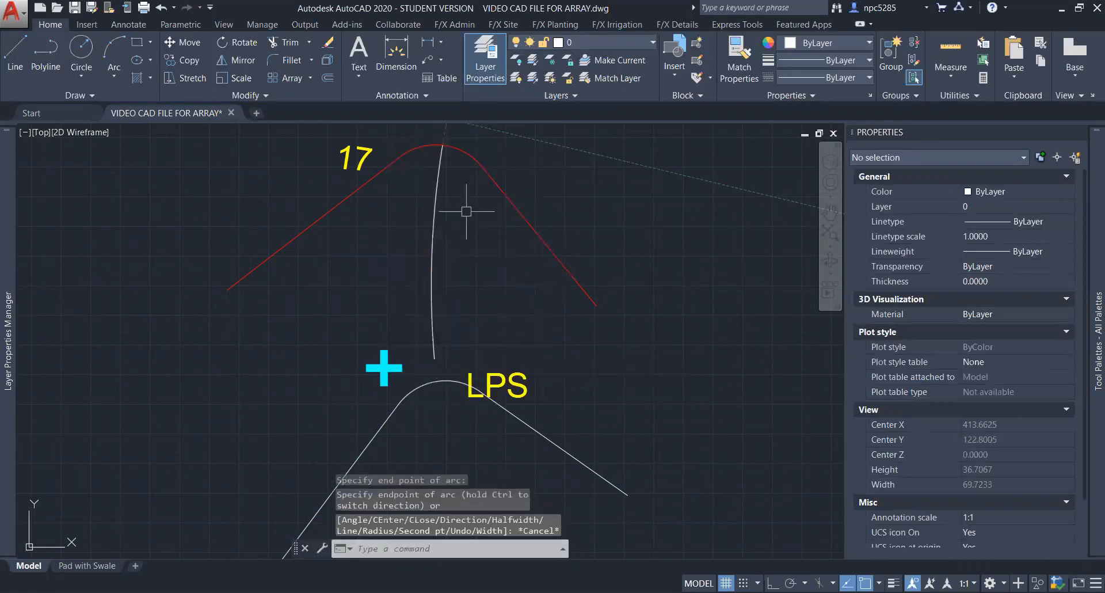
Step: Select the new arc polyline and check its length against the contour spacing
left_click(432, 254)
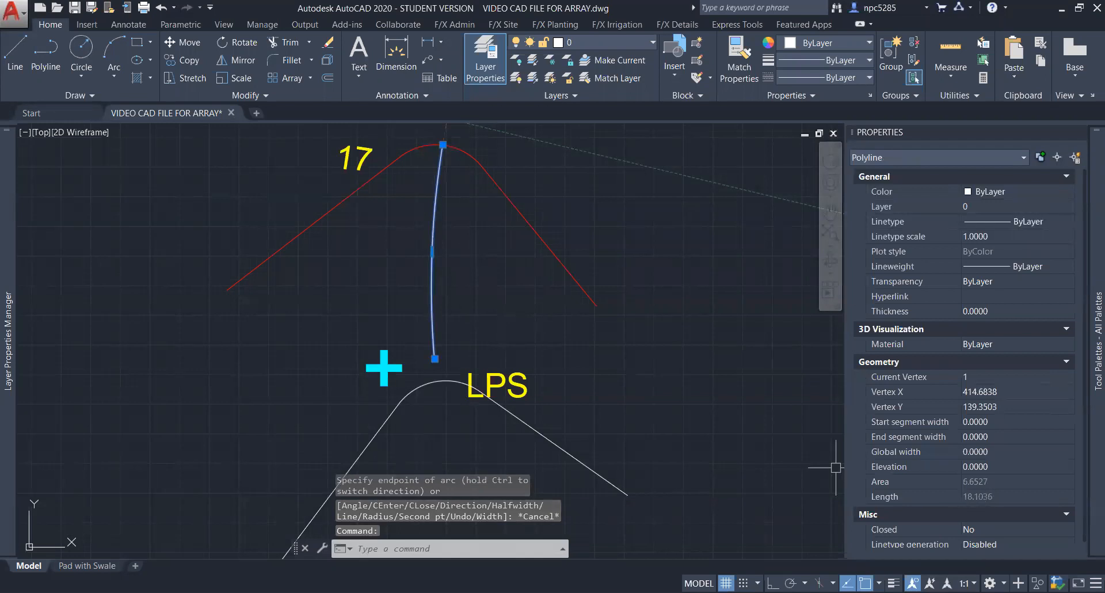
scroll(422, 382, "down", 4)
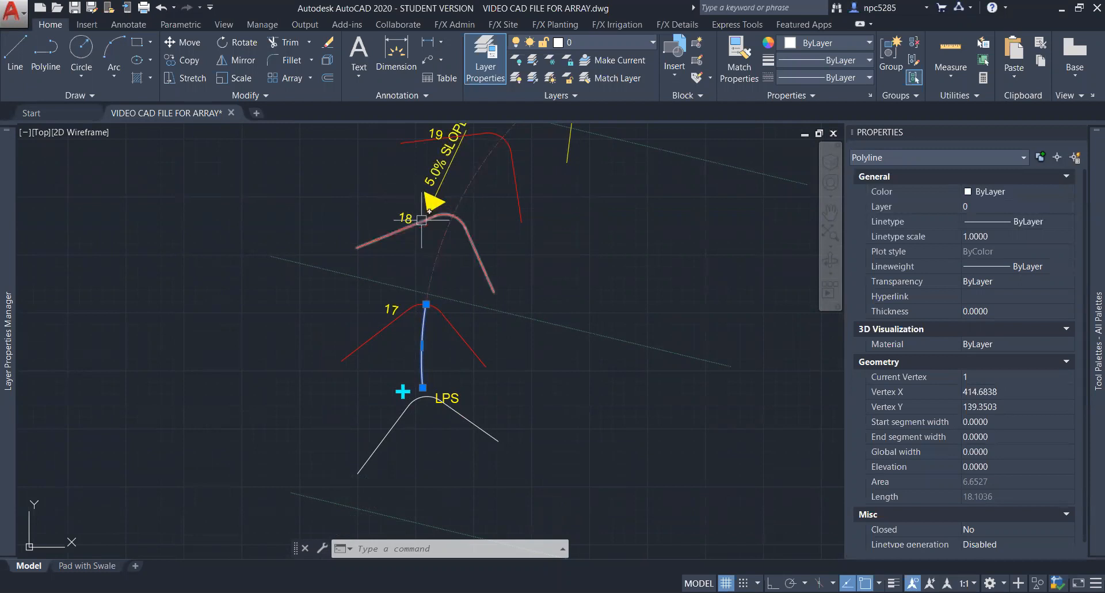
Step: Move the cyan spot grade mark back onto the lower end of the swale centerline below the 17 contour
scroll(420, 377, "up", 2)
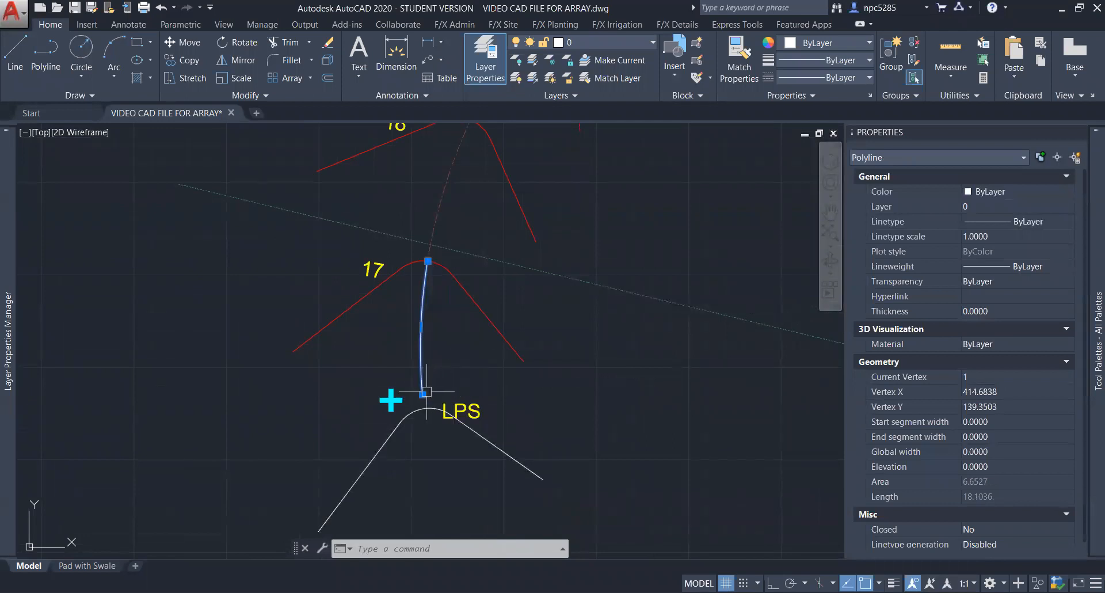
scroll(425, 377, "up", 1)
scroll(431, 383, "down", 1)
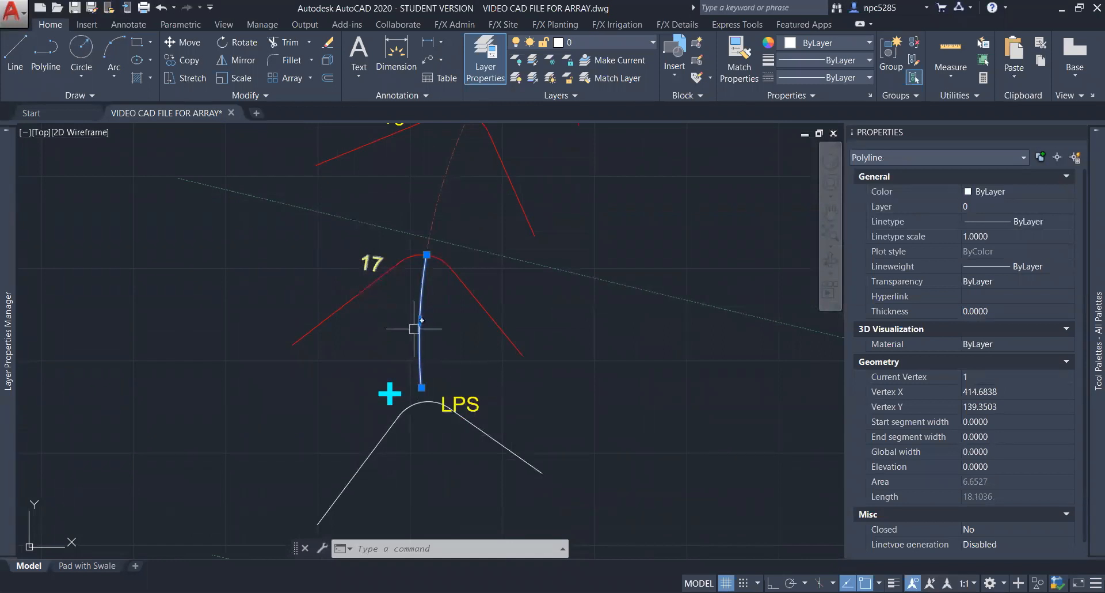
key("Escape")
scroll(390, 394, "up", 2)
left_click(377, 393)
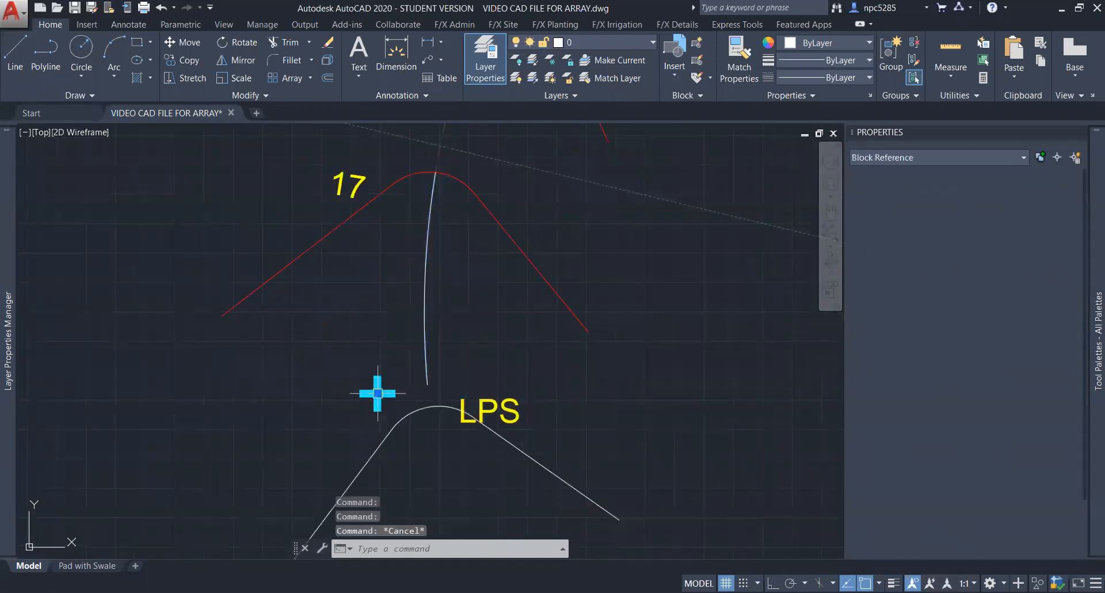
left_click(377, 393)
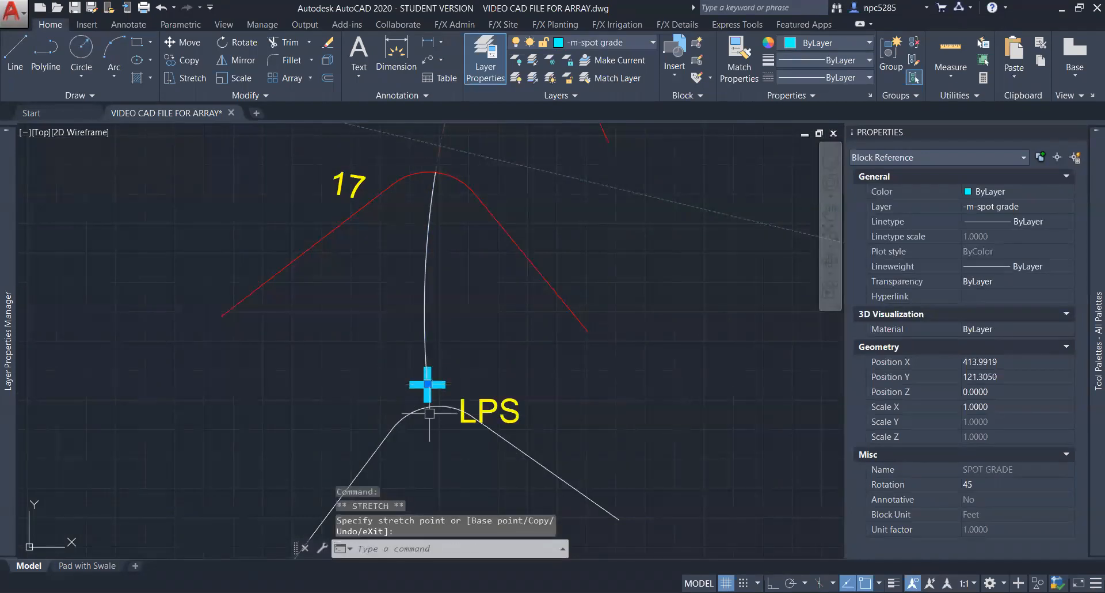
Step: Move the LPS label up so it sits directly beside the spot grade mark
left_click(470, 406)
key("Escape")
left_click(485, 419)
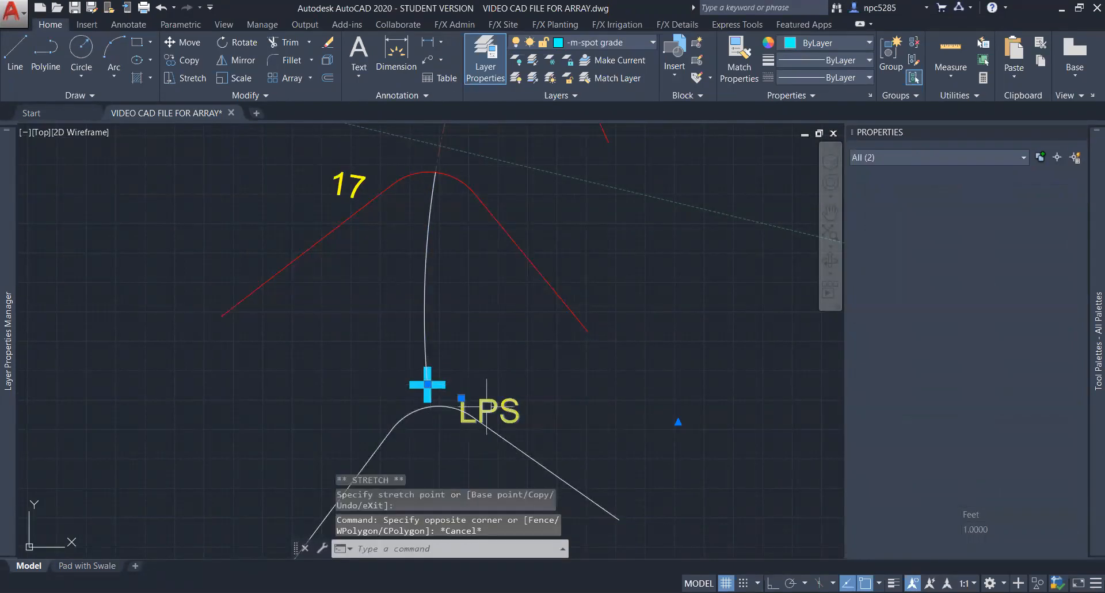
left_click(460, 397)
left_click(452, 368)
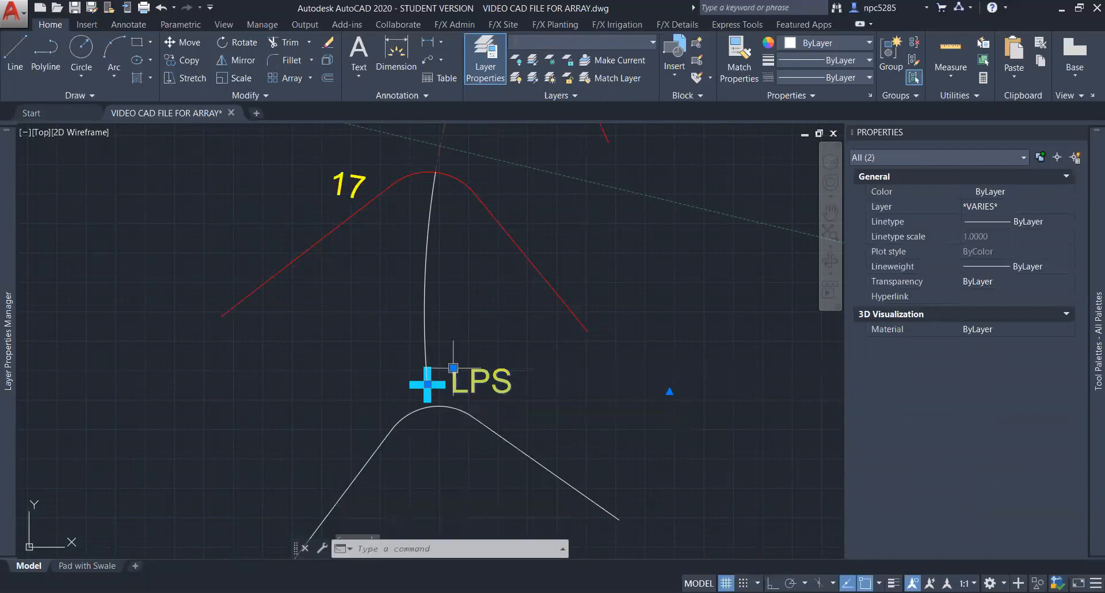
key("Escape")
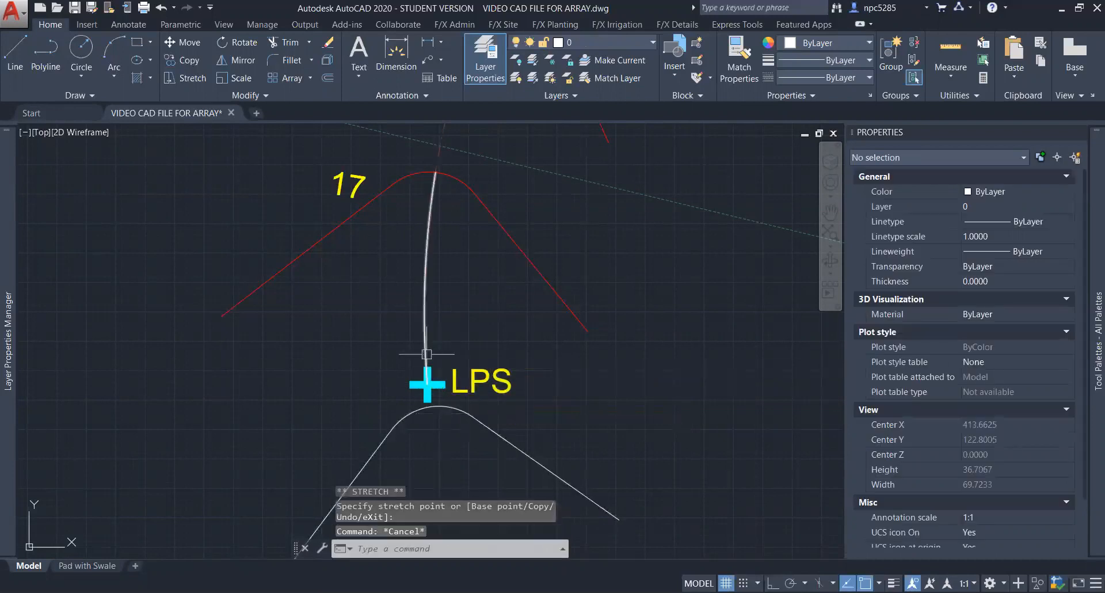
Step: Erase the arc polyline over the lower centerline and the white contour below the LPS mark
left_click(424, 354)
left_click(449, 408)
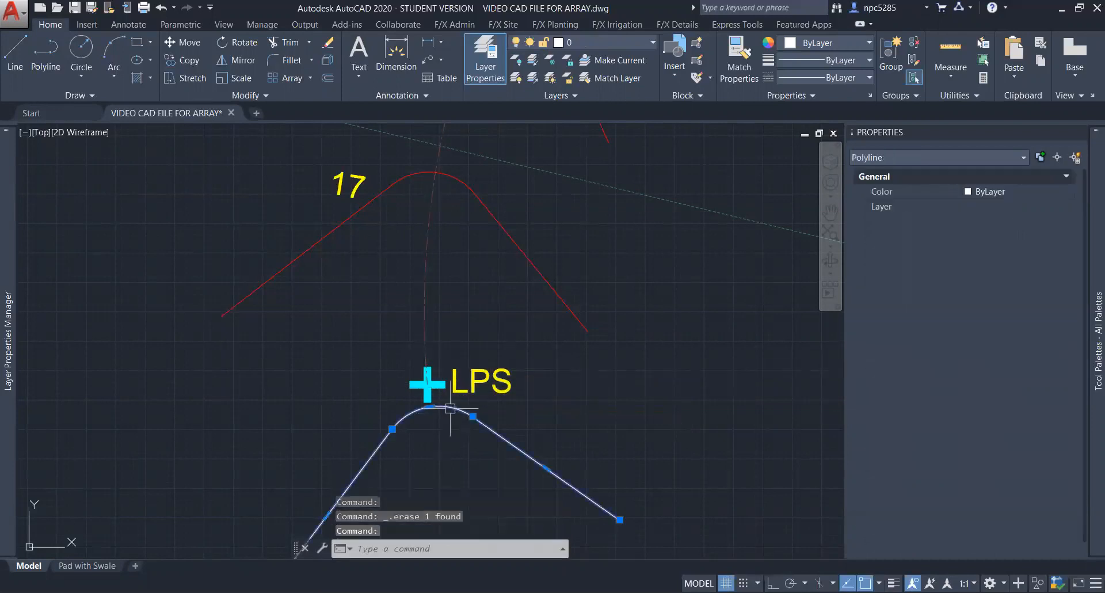
key("Delete")
scroll(448, 409, "down", 6)
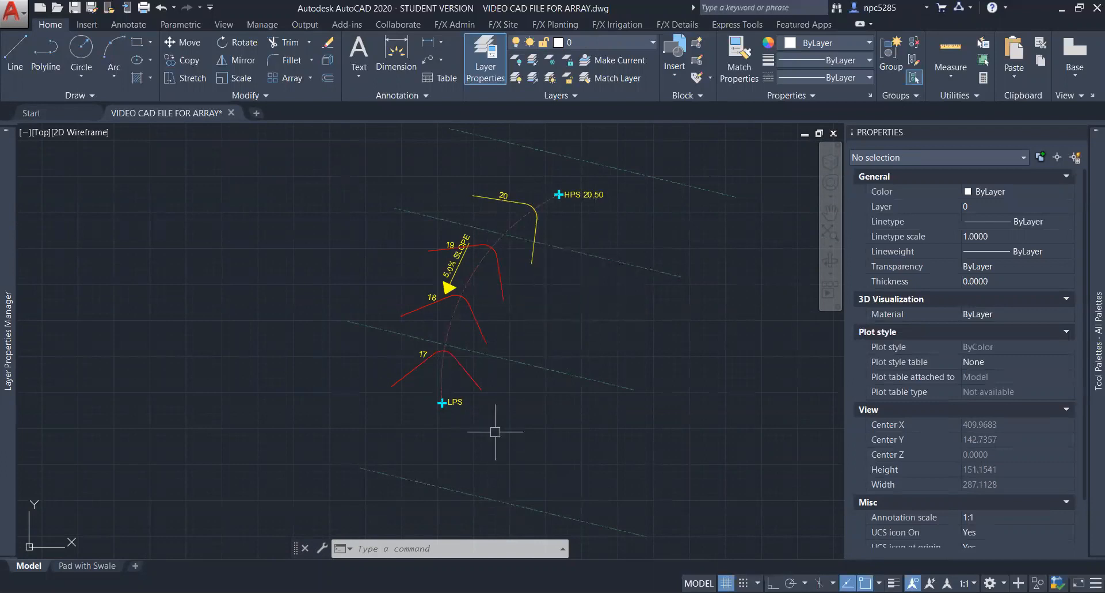
Step: Try extending the 20 contour beyond its left end with a freehand arc polyline, and erase that polyline
scroll(539, 272, "up", 2)
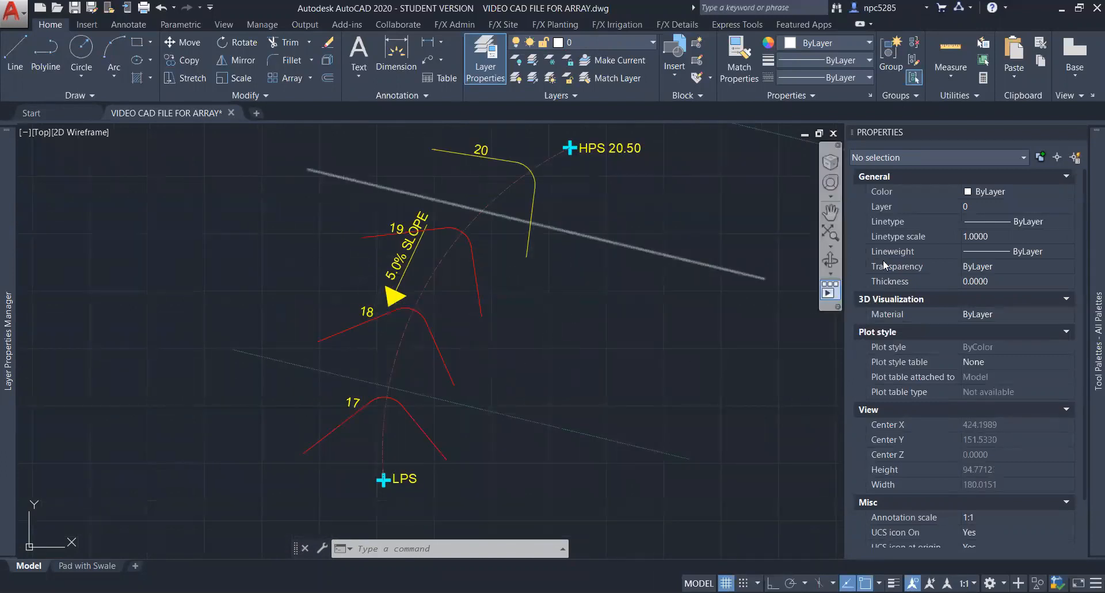
scroll(627, 340, "down", 4)
mouse_move(610, 274)
middle_mouse_down()
mouse_move(576, 302)
mouse_move(507, 296)
middle_mouse_up()
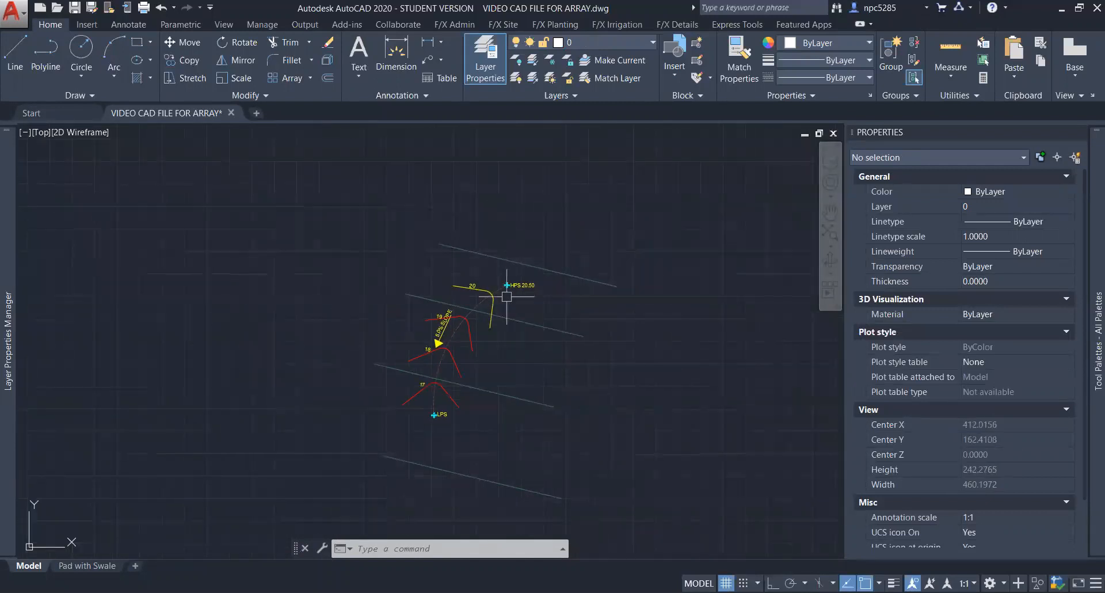
scroll(506, 296, "up", 2)
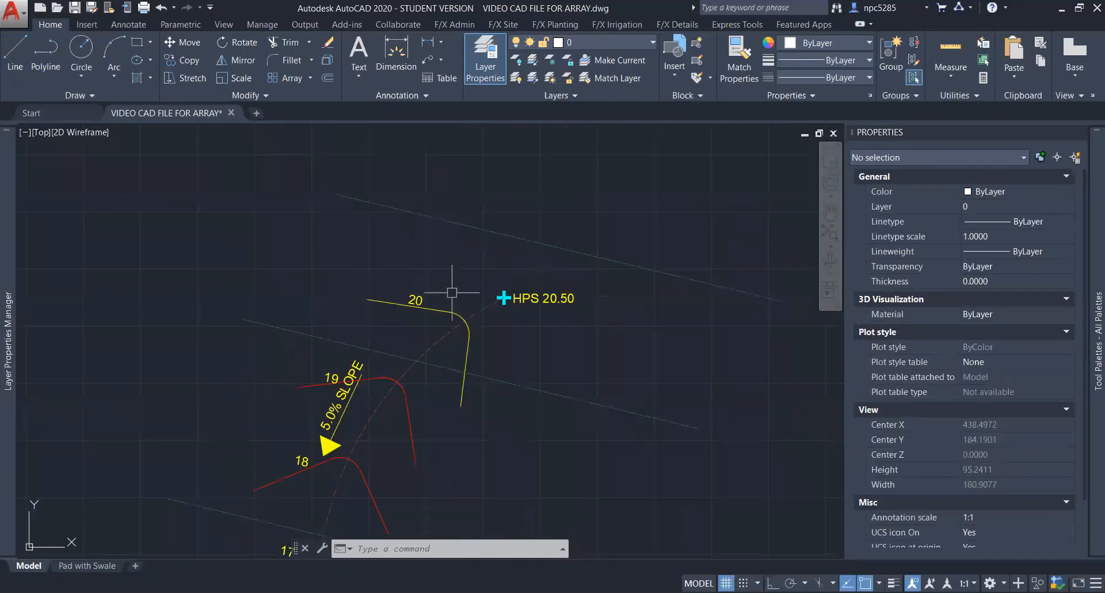
type("pl")
key("Return")
left_click(367, 298)
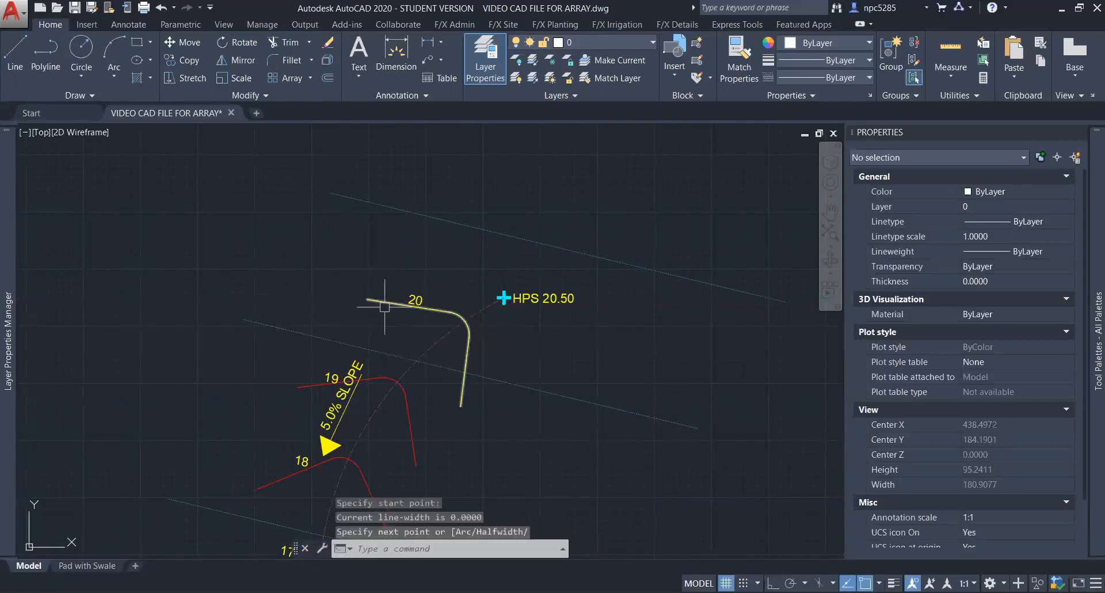
type("a")
key("Return")
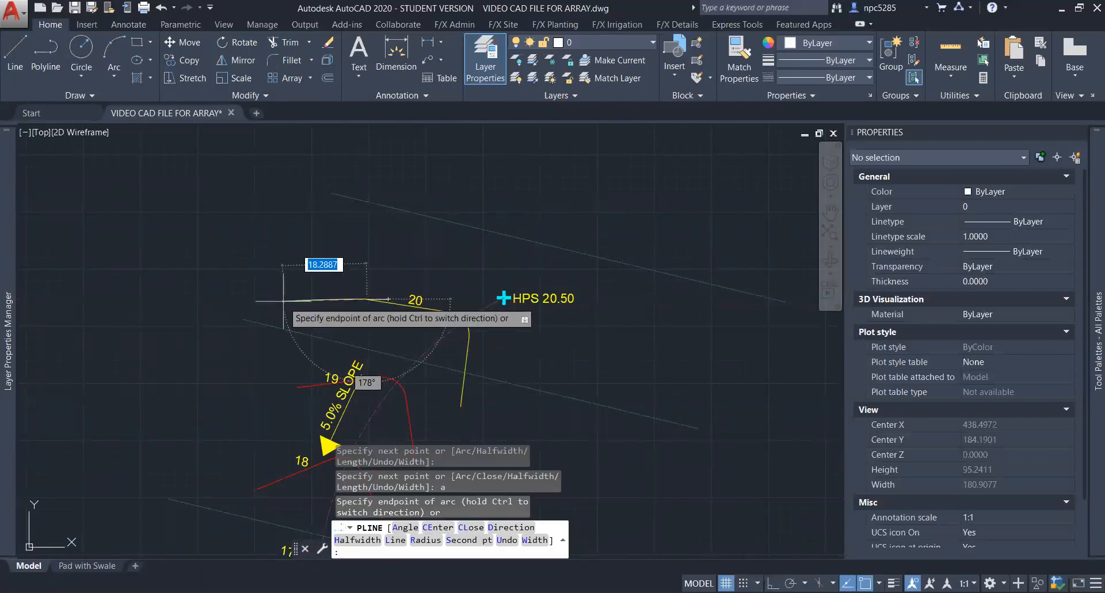
left_click(225, 313)
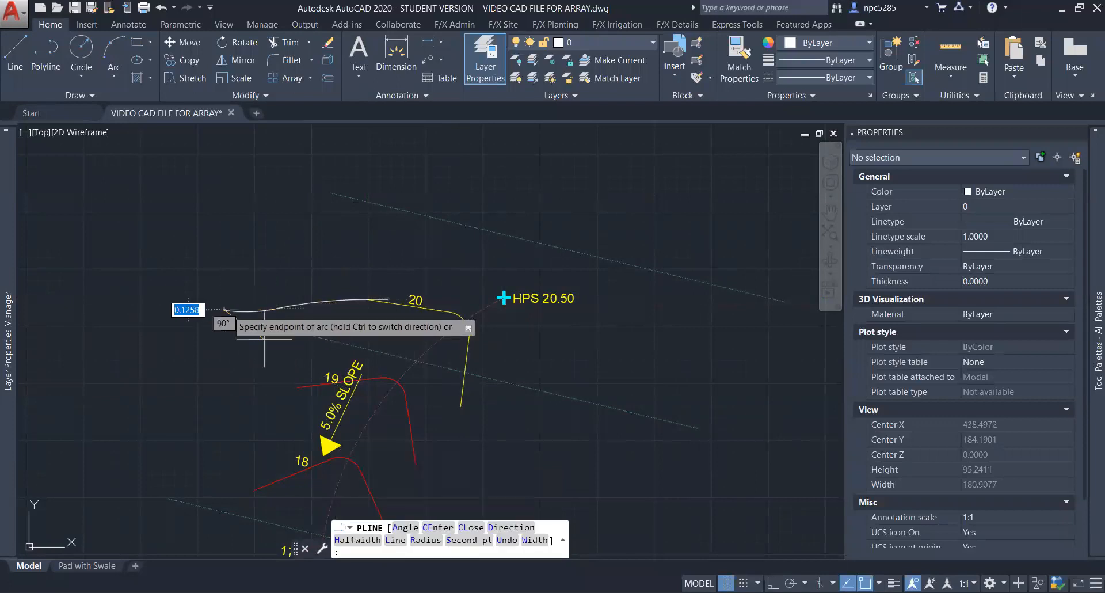
key("Return")
key("Return")
key("Return")
key("Escape")
left_click(349, 308)
left_click(335, 298)
key("Delete")
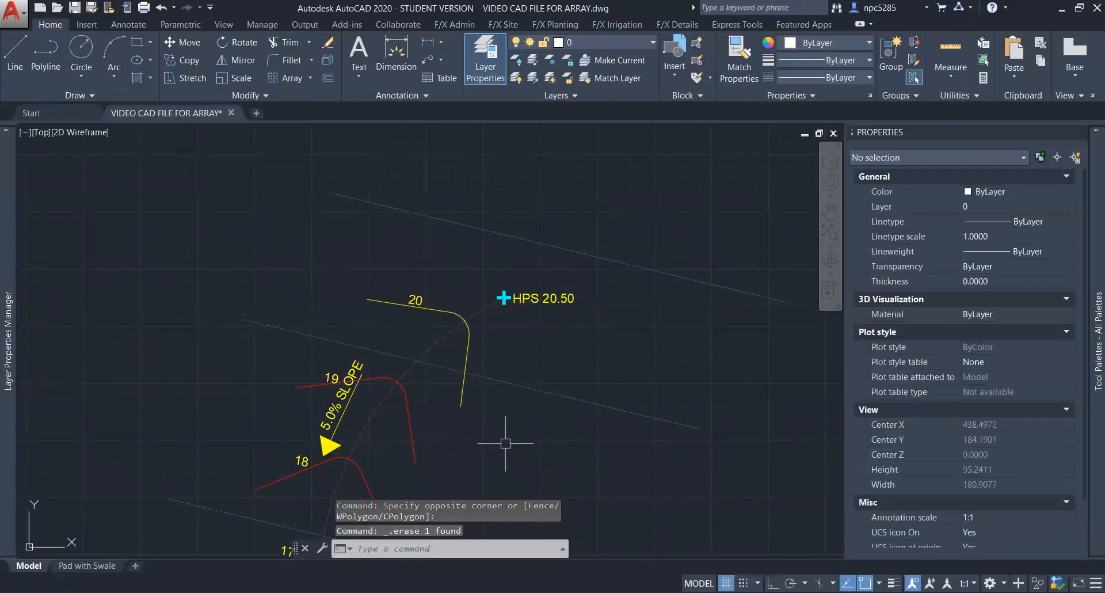
type("pl")
key("Return")
left_click(467, 362)
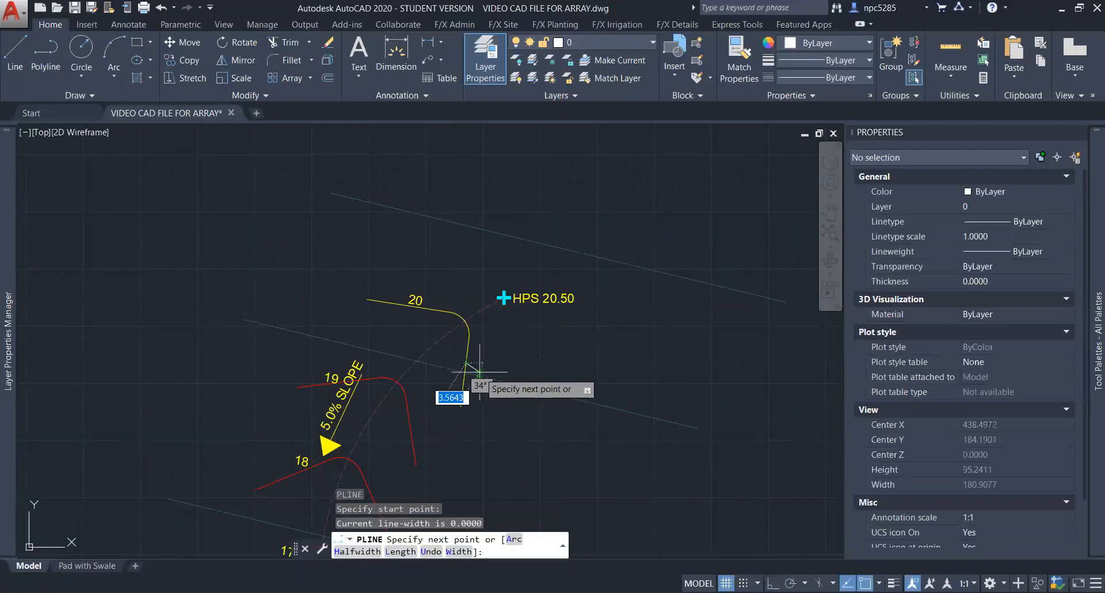
scroll(469, 373, "up", 8)
key("Escape")
Step: Draw a radius 5 circle tangent to the 20 contour's right leg and the dashed line crossing it, on their outer side
scroll(481, 353, "down", 3)
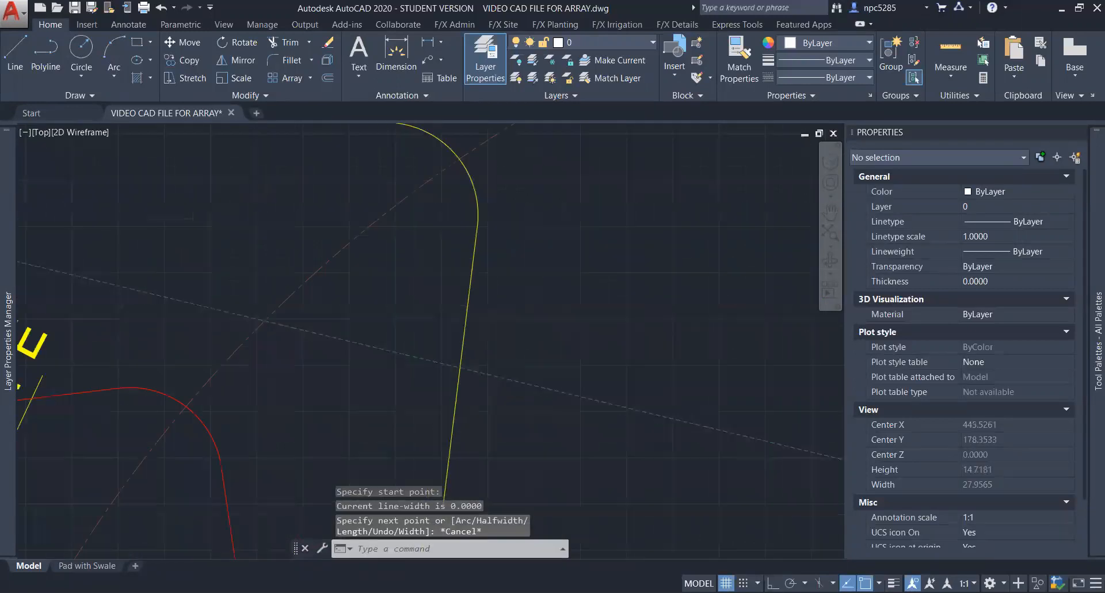
type("c")
key("Return")
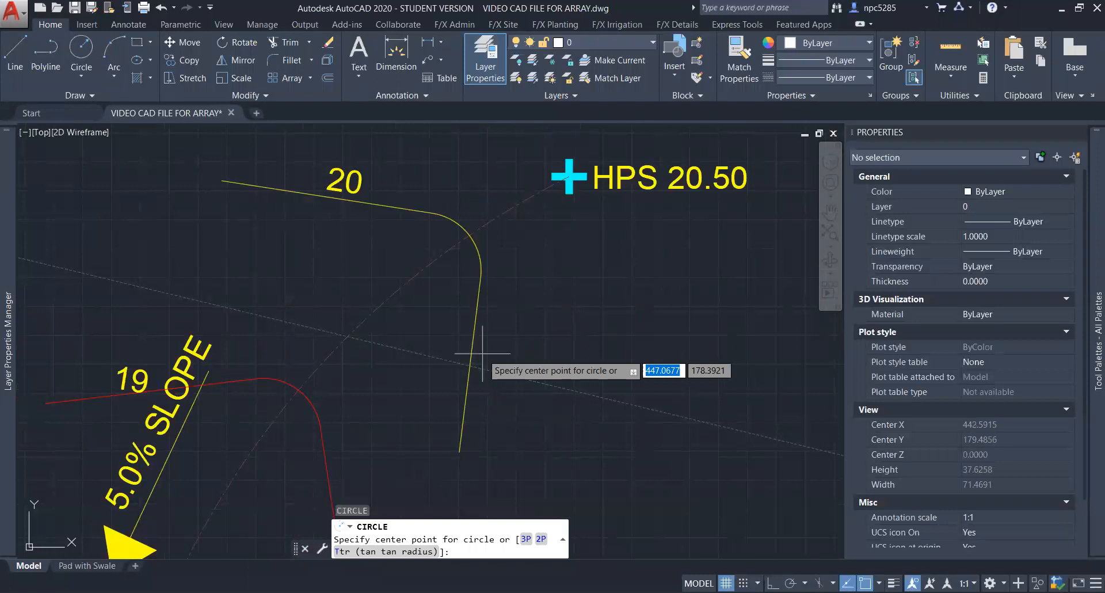
type("t")
key("Return")
left_click(480, 355)
left_click(510, 368)
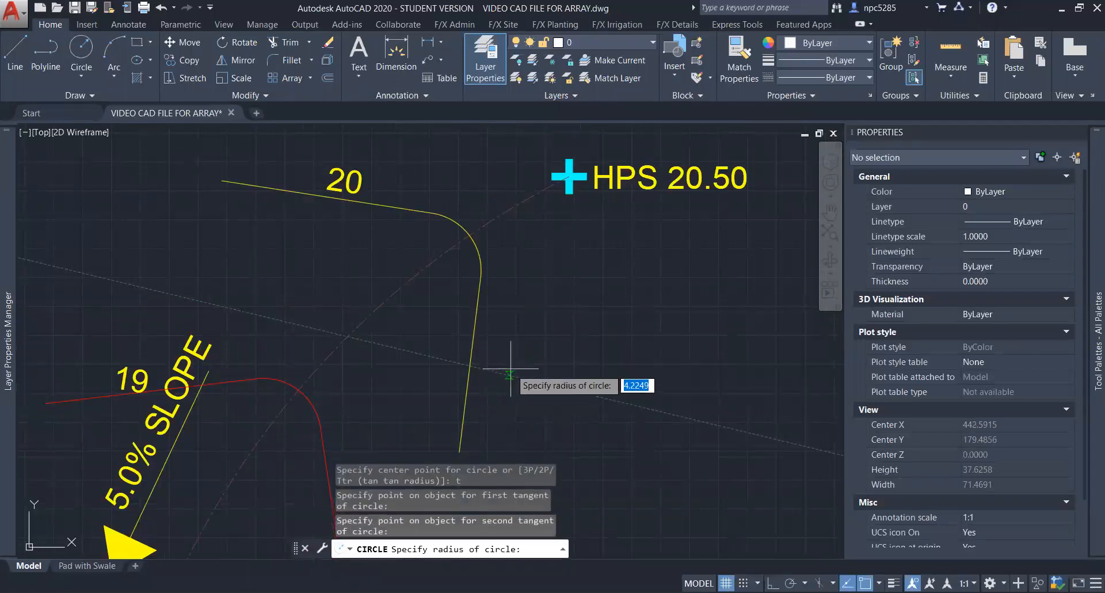
type("5")
key("Return")
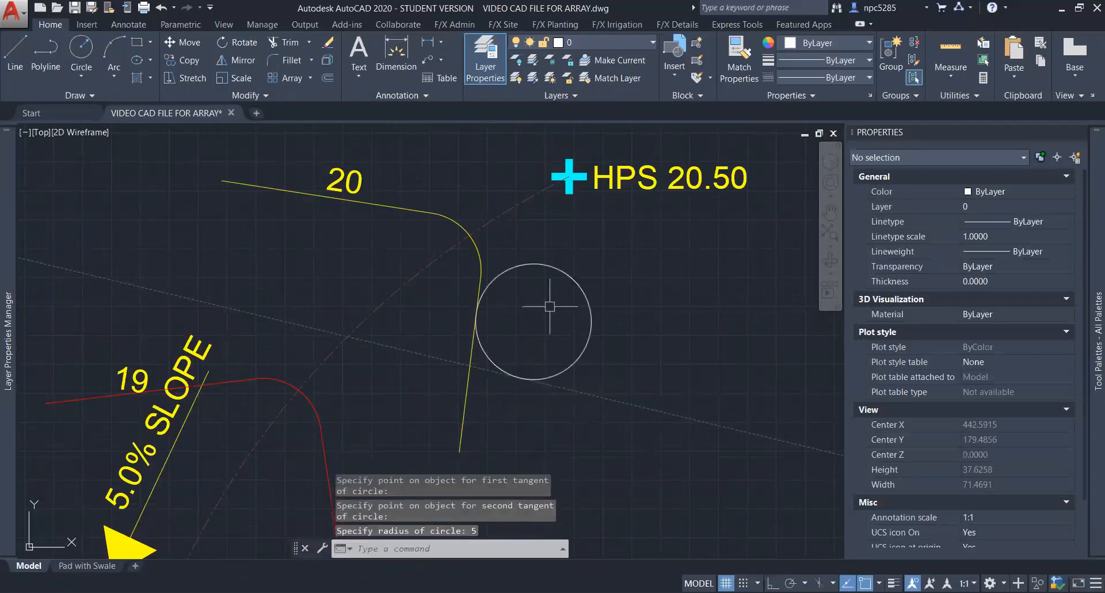
Step: Trim the circle and the 20 contour's lower leg so only an arc connects the contour to the dashed line
key("Escape")
left_click(549, 306)
left_click(463, 432)
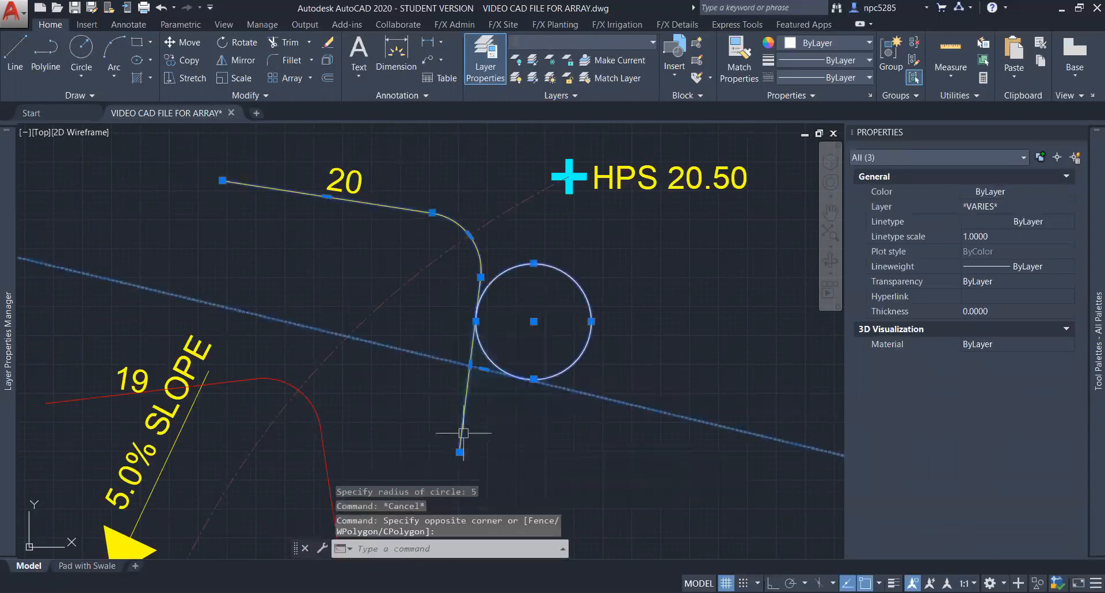
type("tr")
key("Return")
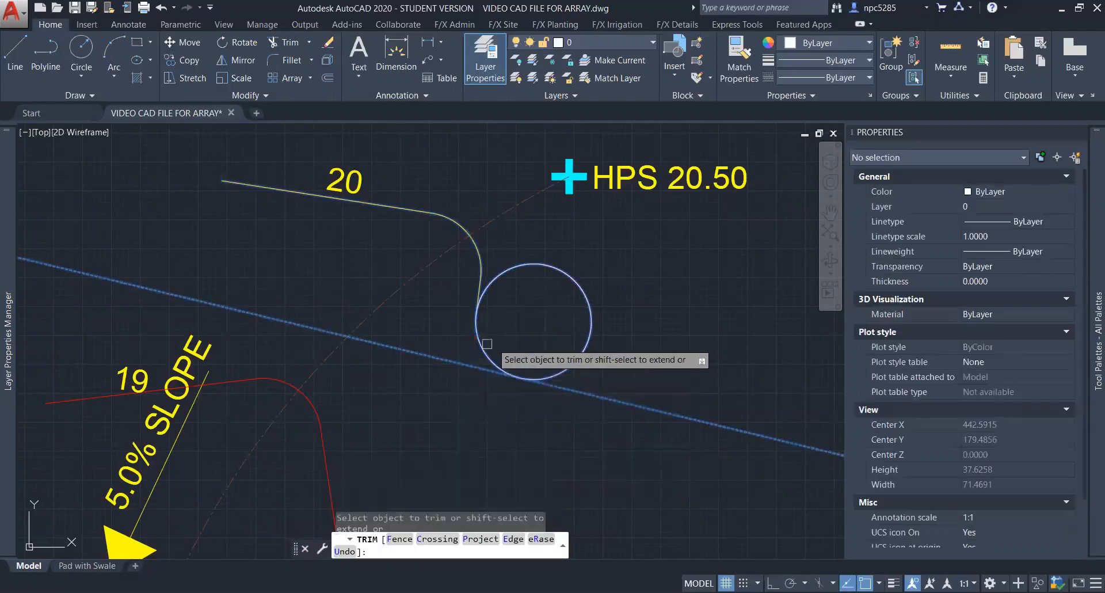
left_click(603, 352)
left_click(552, 326)
key("Escape")
scroll(526, 401, "down", 2)
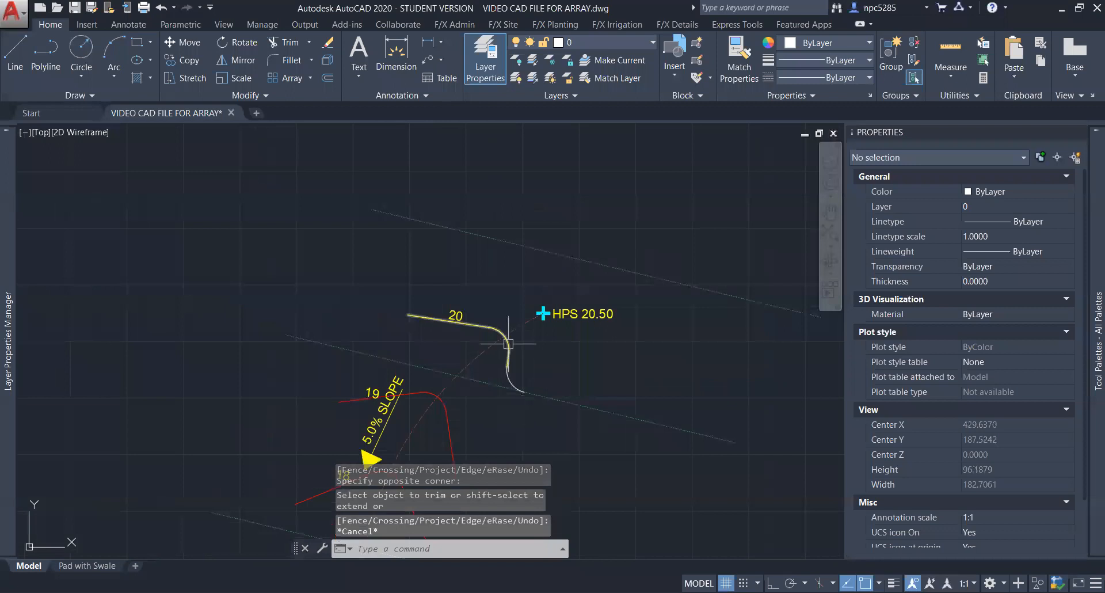
Step: Draw a short polyline tick across the end of the connecting arc, where it meets the dashed line
scroll(583, 336, "down", 2)
scroll(536, 360, "up", 6)
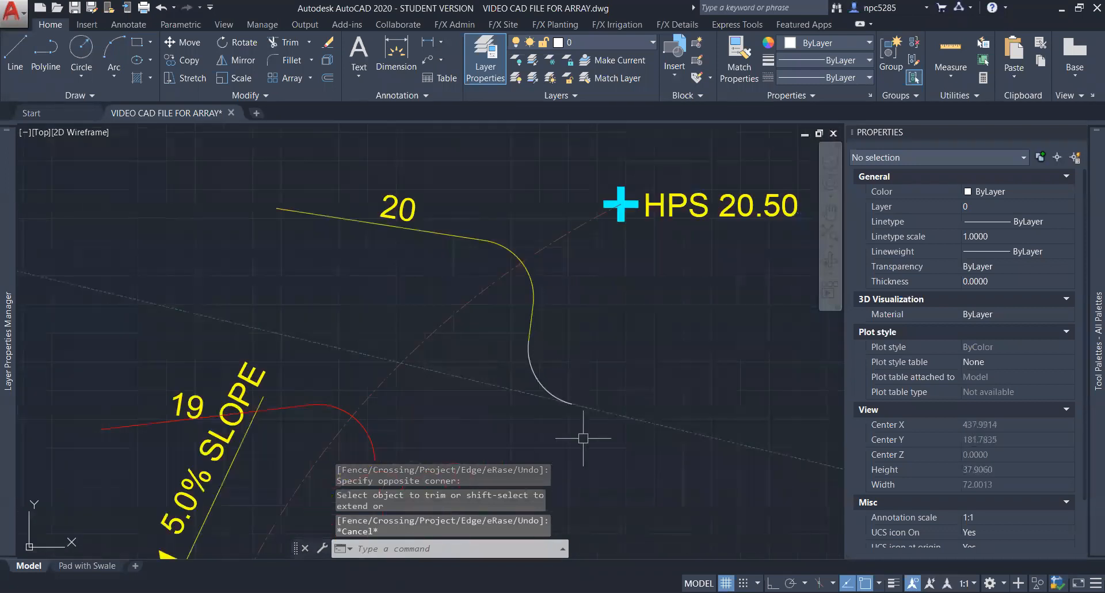
type("pl")
key("Return")
left_click(578, 391)
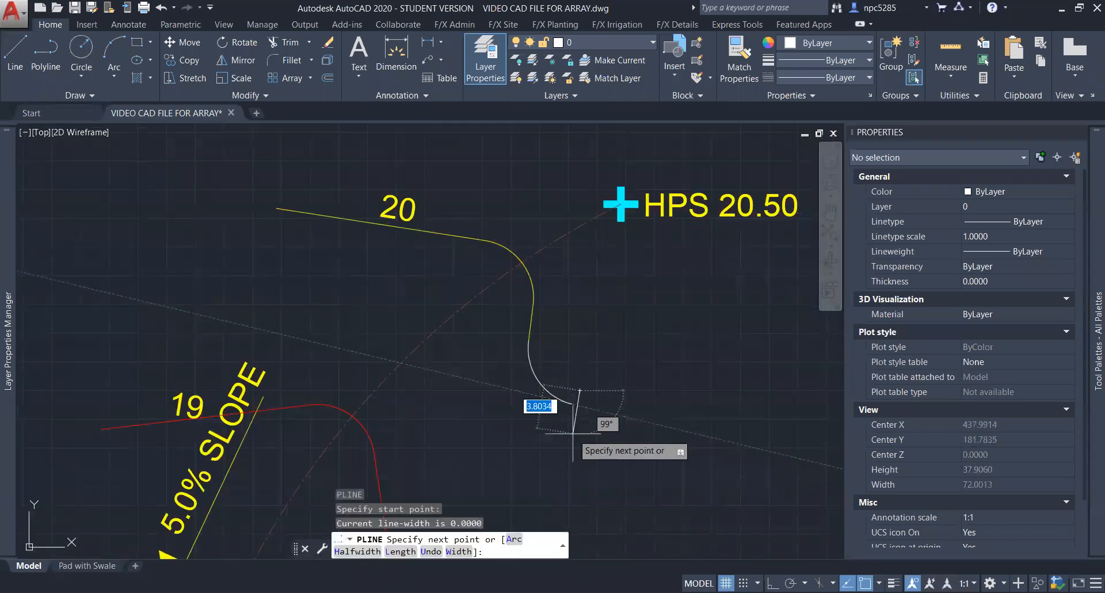
left_click(568, 419)
key("Escape")
scroll(496, 273, "down", 5)
scroll(458, 255, "up", 3)
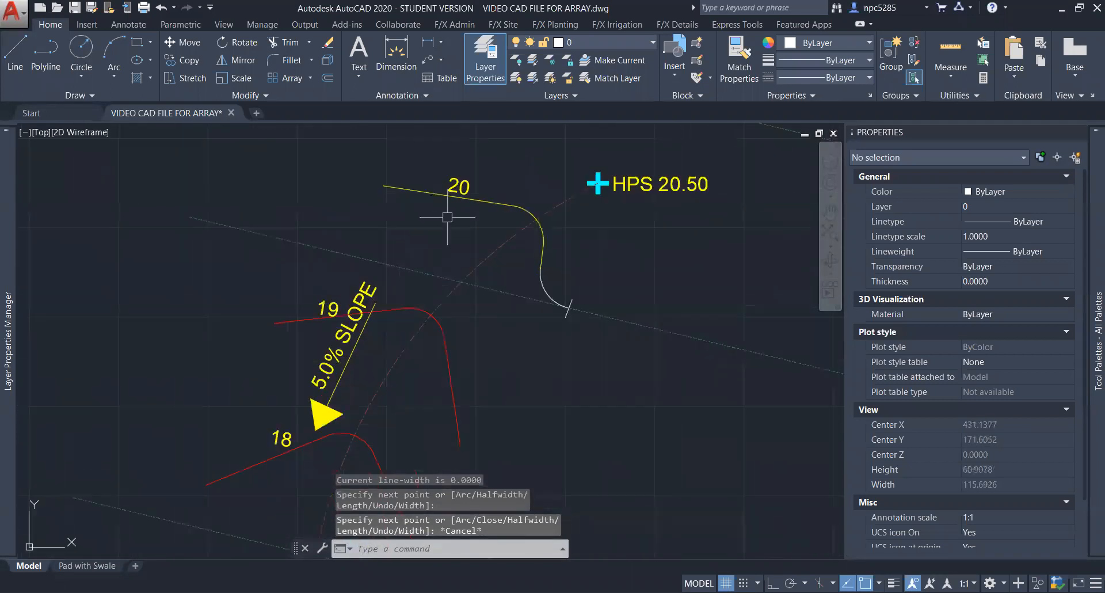
scroll(211, 248, "down", 2)
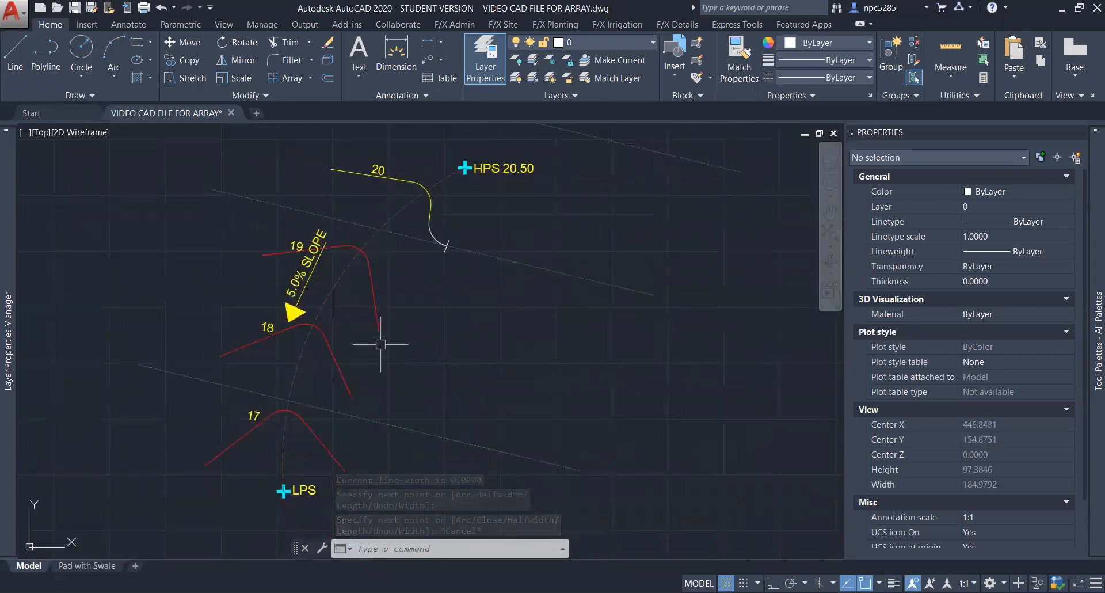
type("pl")
key("Return")
left_click(481, 446)
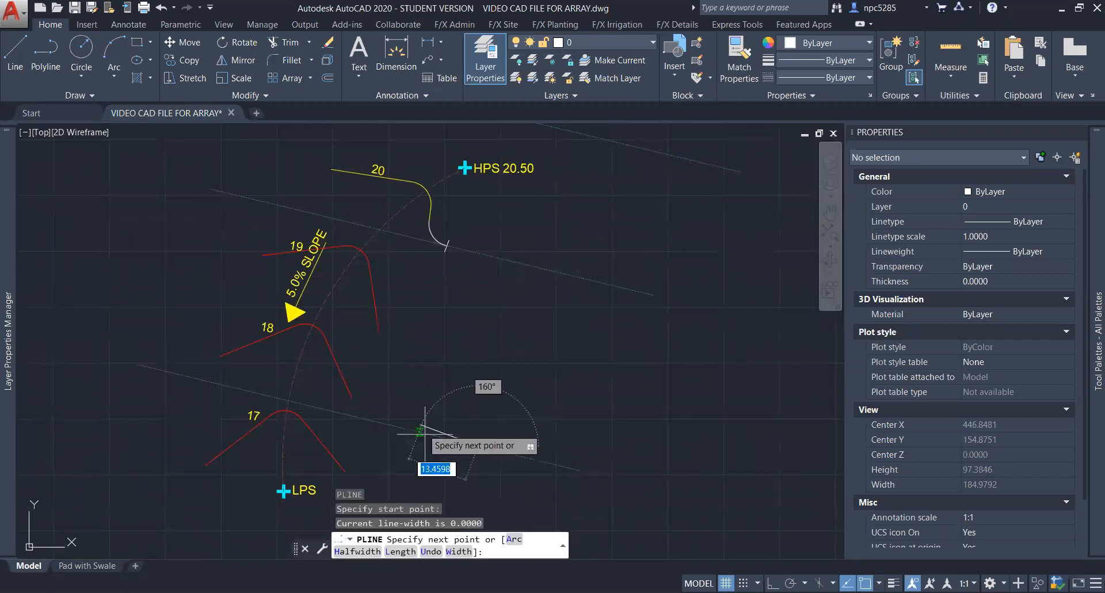
key("Escape")
Step: Draw a polyline along the lower dashed line that continues as an arc to the 19 contour's lower right end
key("Return")
left_click(466, 443)
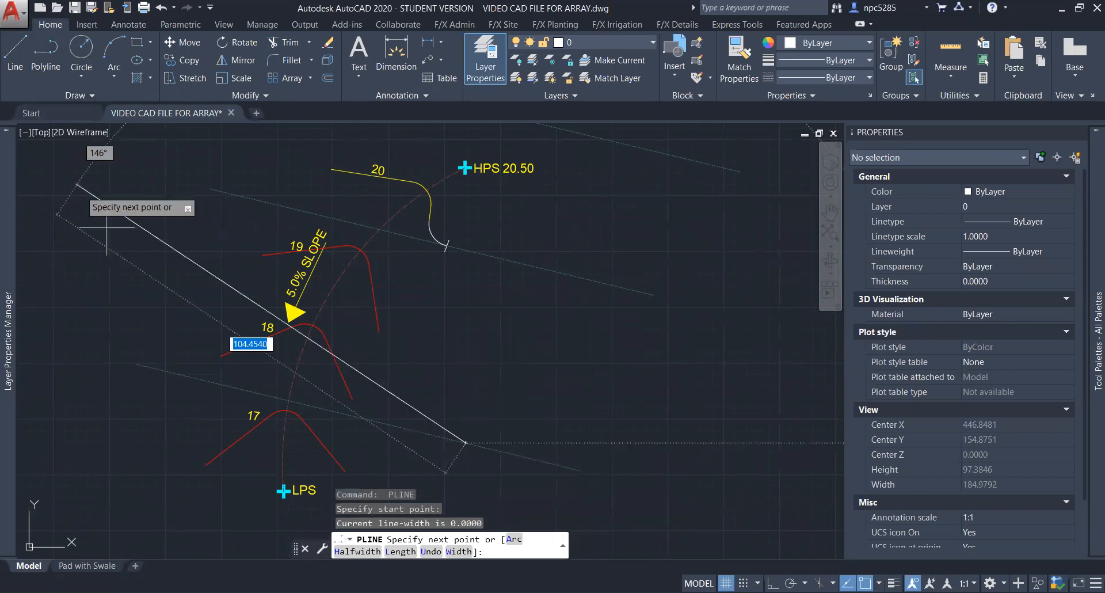
left_click(443, 437)
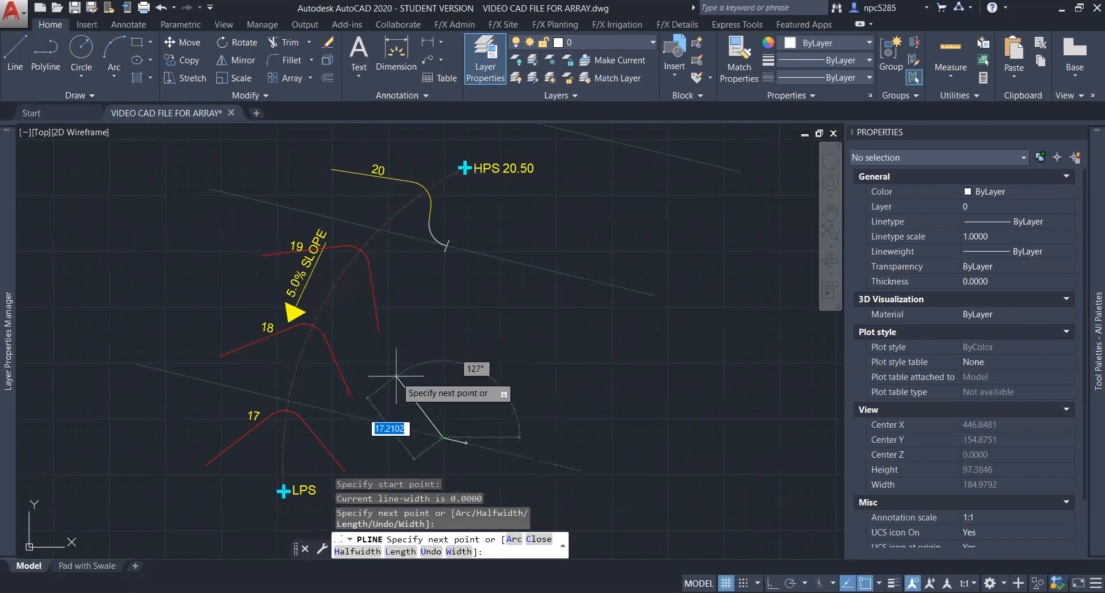
type("a")
key("Return")
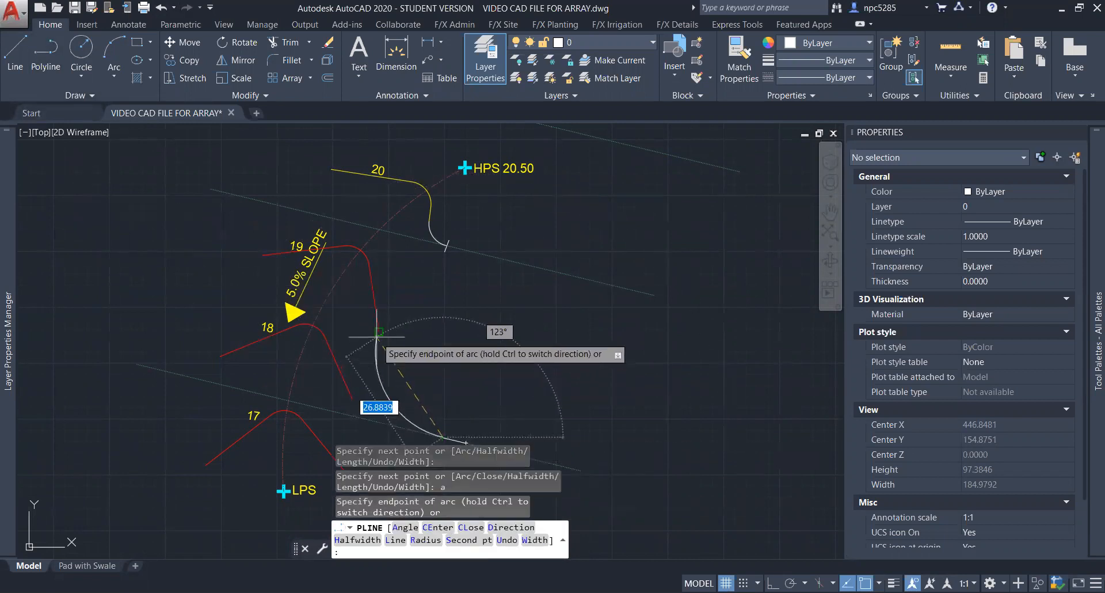
left_click(378, 332)
key("Escape")
Step: Select and erase the curved polyline joining the 19 contour to the lower dashed line
left_click(385, 393)
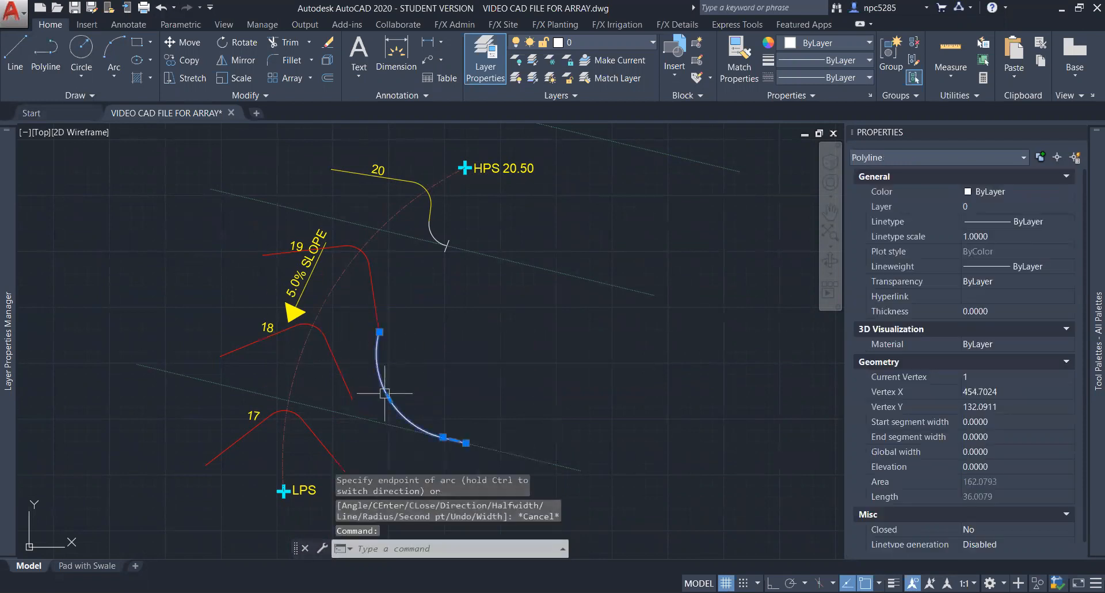
left_click(387, 398)
key("Escape")
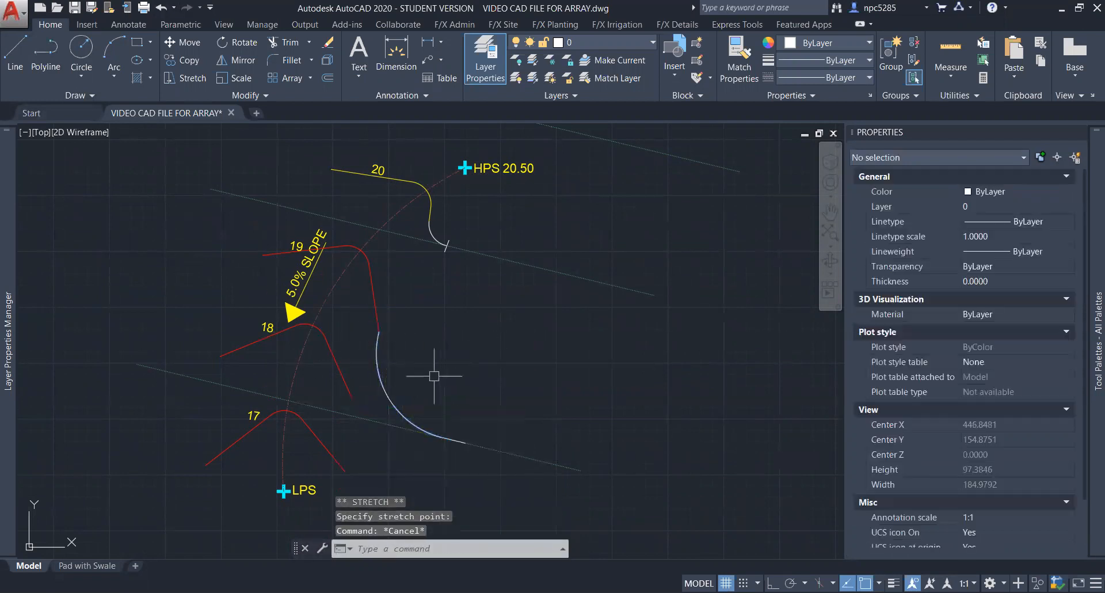
left_click(395, 392)
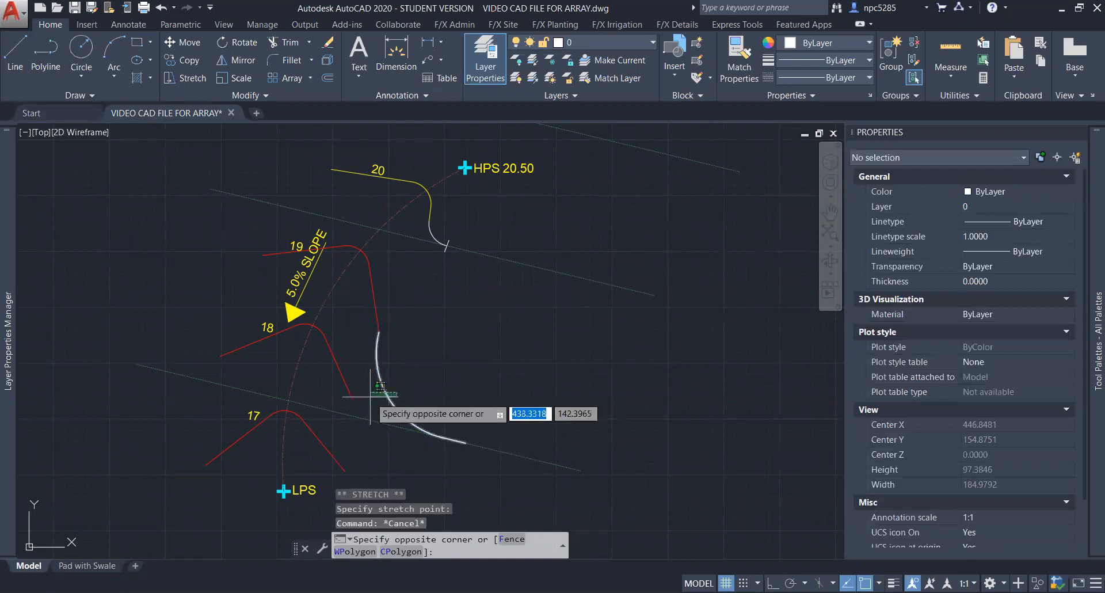
left_click(371, 395)
key("Delete")
mouse_move(305, 269)
middle_mouse_down()
mouse_move(391, 309)
mouse_move(389, 278)
middle_mouse_up()
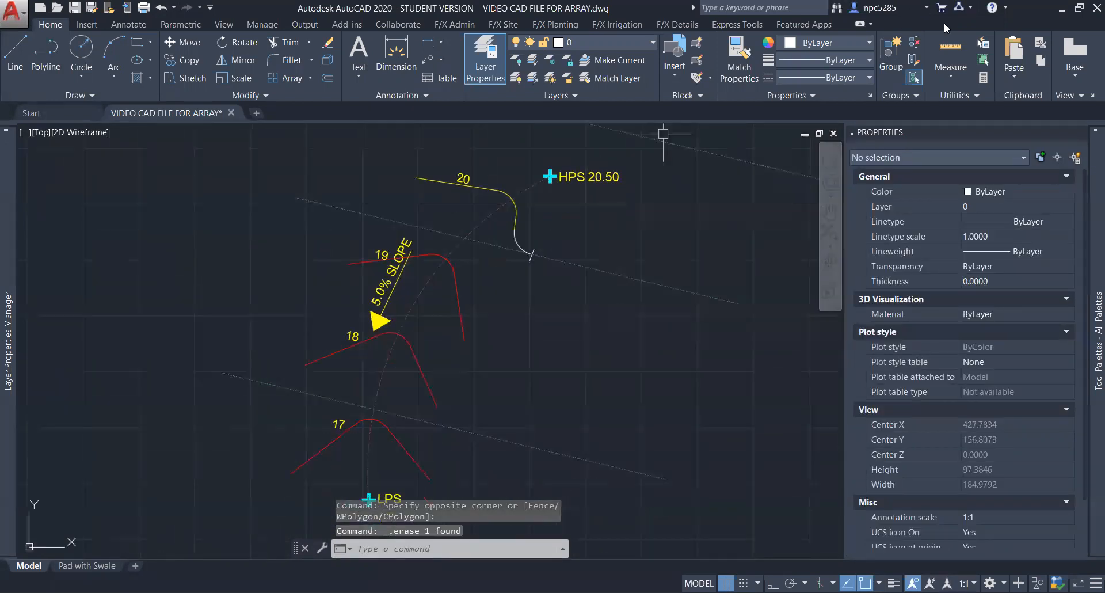